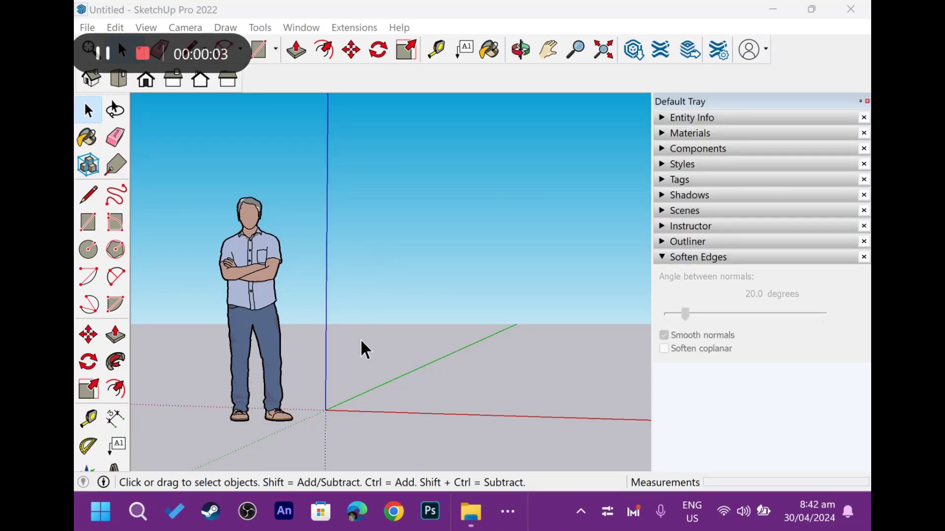
- Tilt the empty model's view slightly, then bring up Inferencing slide 46 in PowerPoint
{"action": "mouse_move", "coordinate": [344, 354]}
{"action": "middle_mouse_down"}
{"action": "mouse_move", "coordinate": [327, 327]}
{"action": "mouse_move", "coordinate": [339, 324]}
{"action": "middle_mouse_up"}
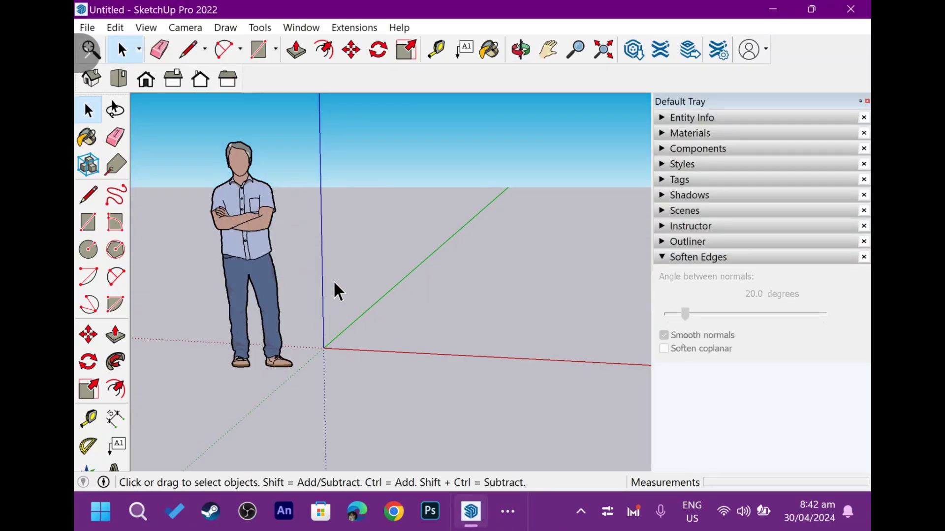
{"action": "middle_click_drag", "start_coordinate": [333, 279], "coordinate": [333, 323]}
{"action": "key", "text": "alt+Tab"}
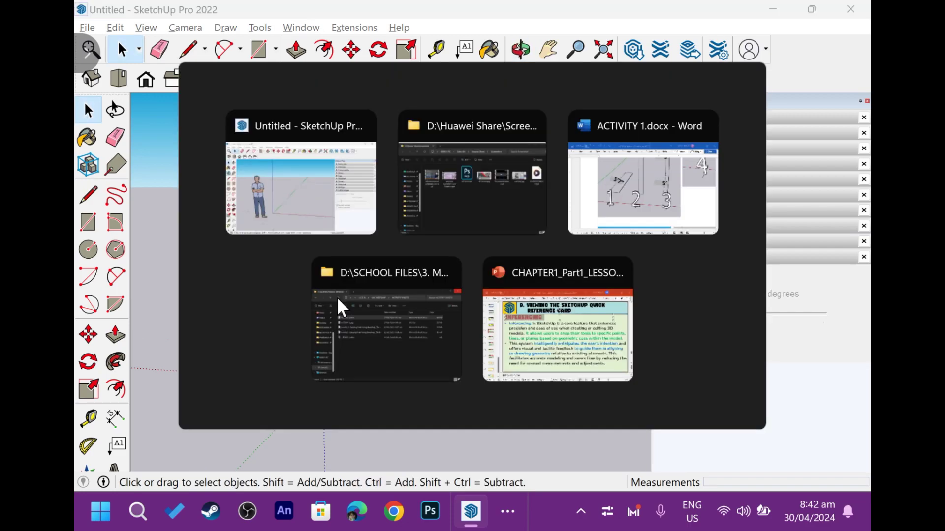
{"action": "key", "text": "alt+Tab"}
{"action": "key", "text": "alt+Tab"}
{"action": "key", "text": "alt+Tab"}
{"action": "key", "text": "alt+Tab"}
{"action": "key", "text": "alt+Tab"}
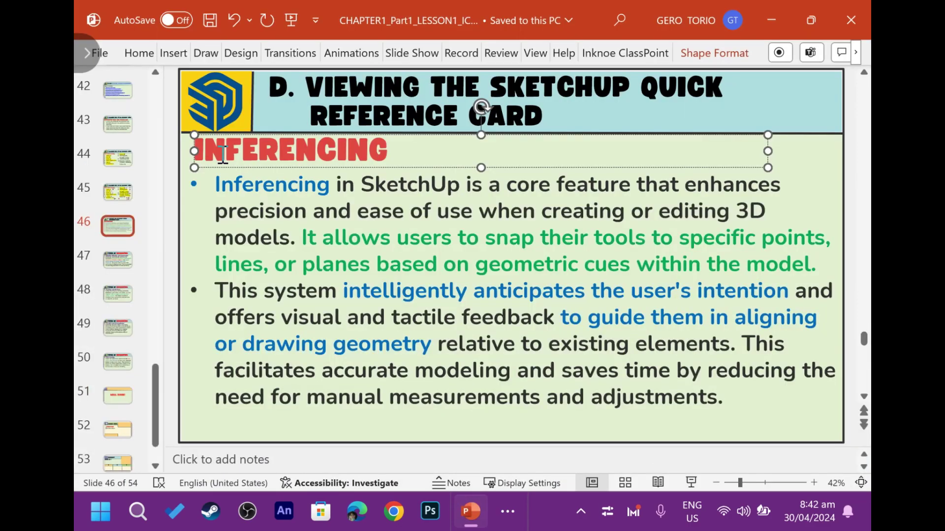
{"action": "left_click", "coordinate": [121, 236]}
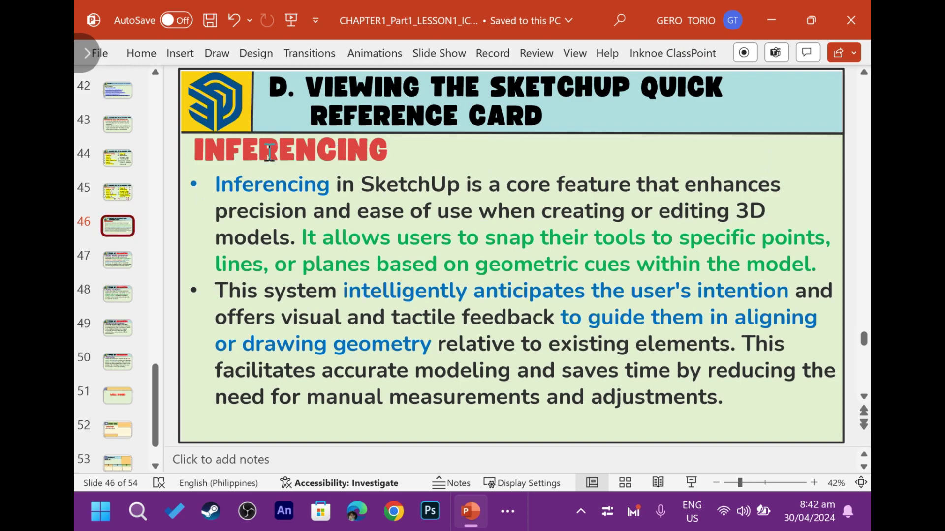
{"action": "left_click", "coordinate": [242, 155]}
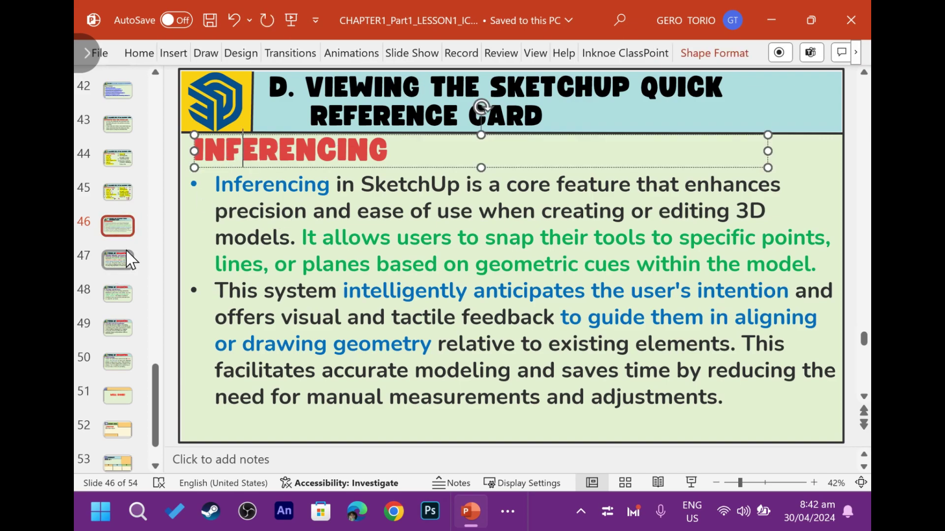
- Bring ACTIVITY 1.docx to the front and scroll to its exercise images numbered 1 to 4
{"action": "key", "text": "alt+Tab"}
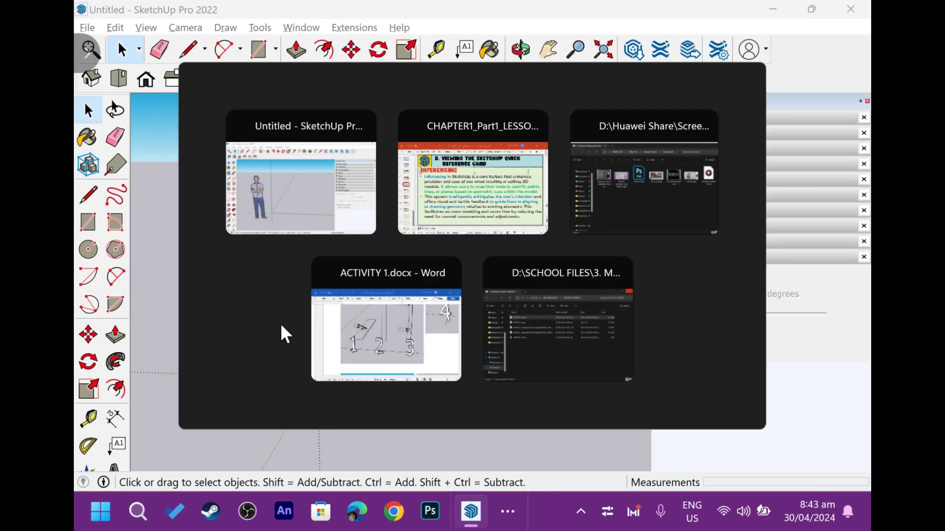
{"action": "key", "text": "alt+Tab"}
{"action": "left_click", "coordinate": [423, 330]}
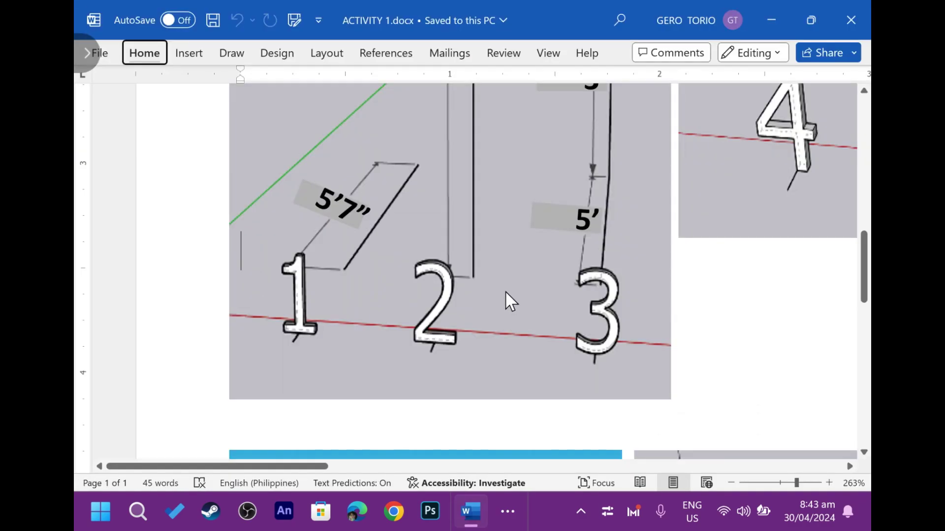
{"action": "key", "text": "alt"}
{"action": "scroll", "coordinate": [505, 290], "scroll_direction": "down", "scroll_amount": 6, "text": "ctrl"}
{"action": "scroll", "coordinate": [502, 291], "scroll_direction": "down", "scroll_amount": 10}
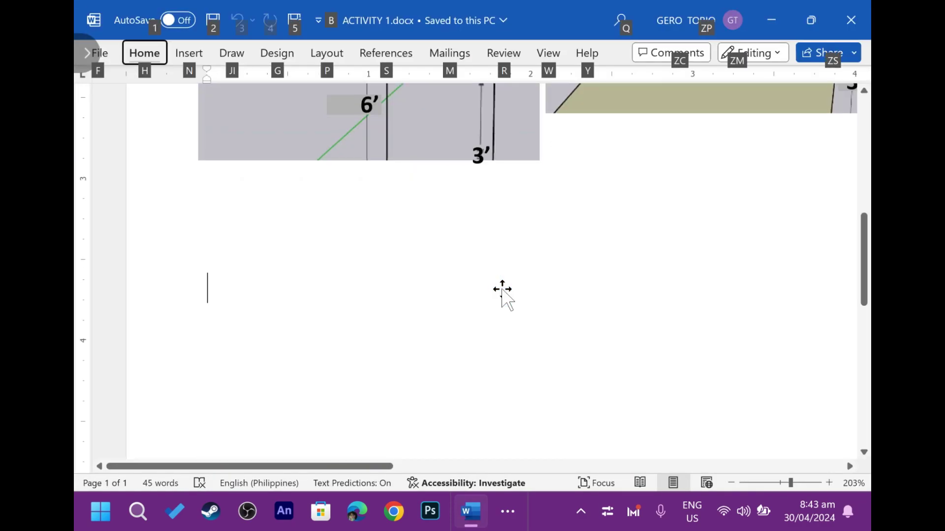
{"action": "scroll", "coordinate": [501, 290], "scroll_direction": "up", "scroll_amount": 4}
{"action": "scroll", "coordinate": [650, 288], "scroll_direction": "up", "scroll_amount": 3}
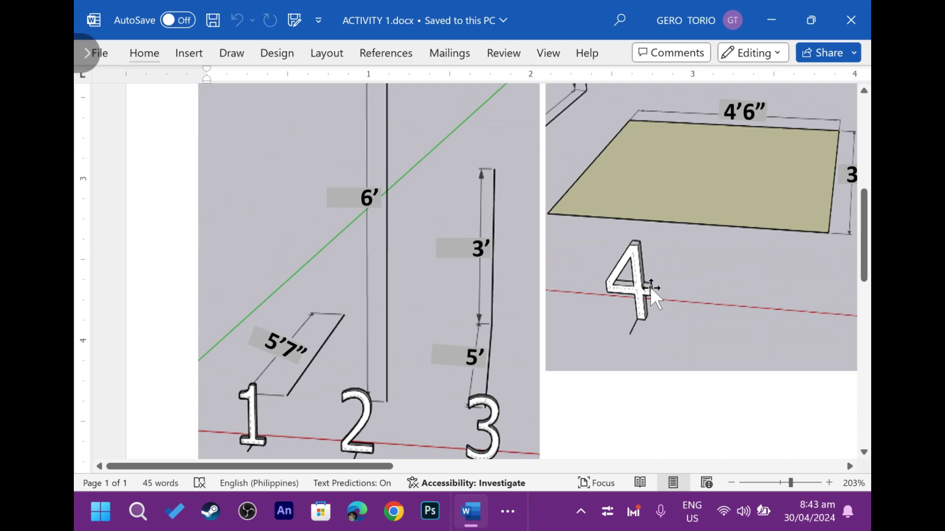
{"action": "scroll", "coordinate": [651, 290], "scroll_direction": "down", "scroll_amount": 3}
{"action": "scroll", "coordinate": [345, 300], "scroll_direction": "up", "scroll_amount": 1, "text": "ctrl"}
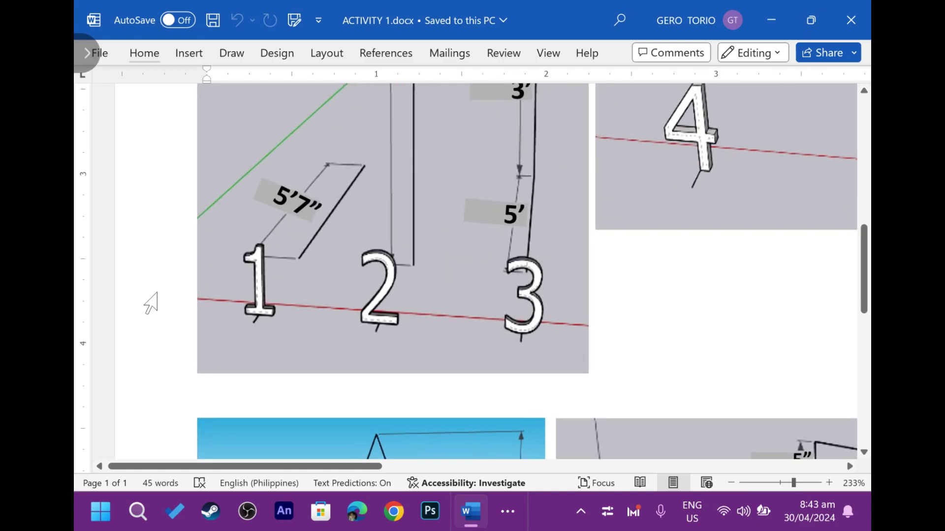
{"action": "scroll", "coordinate": [164, 293], "scroll_direction": "up", "scroll_amount": 2}
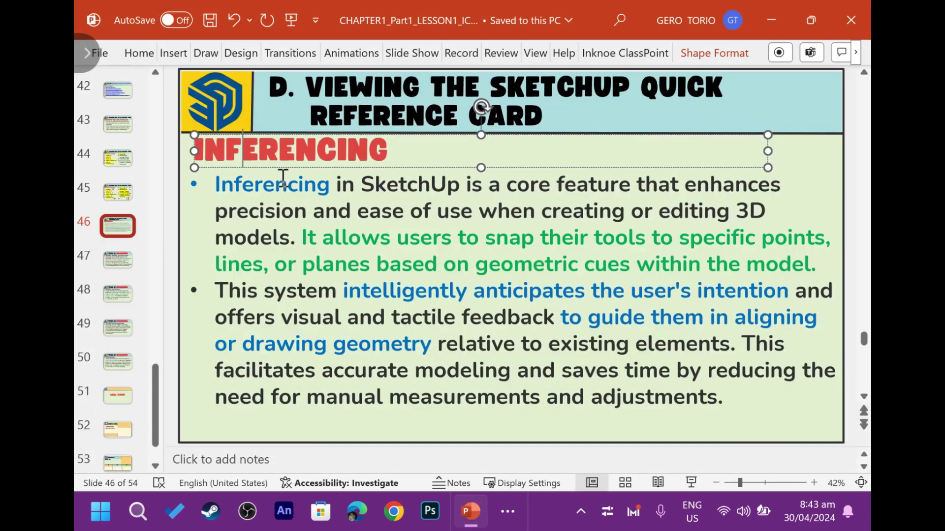
- Click into slide 46's body text and INFERENCING heading, briefly checking slide 45 on Axis Inferencing
{"action": "left_click", "coordinate": [275, 183]}
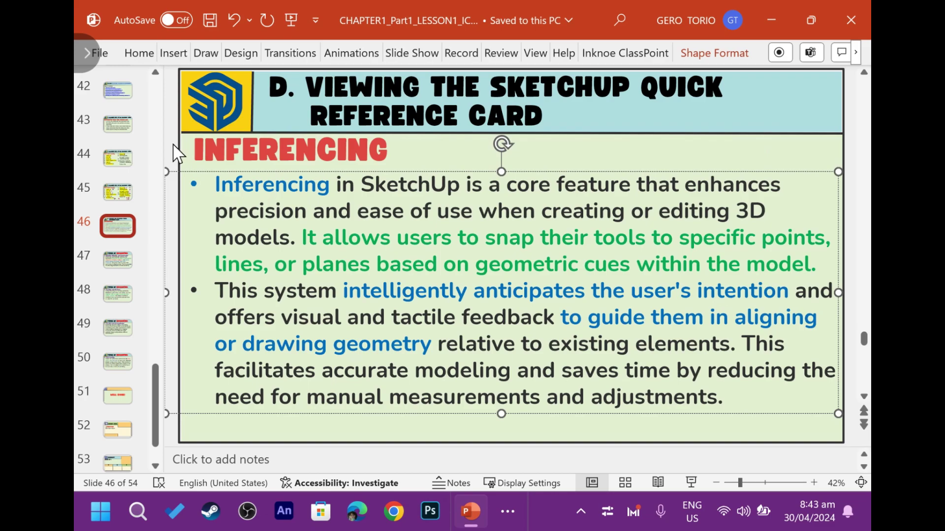
{"action": "left_click", "coordinate": [249, 211]}
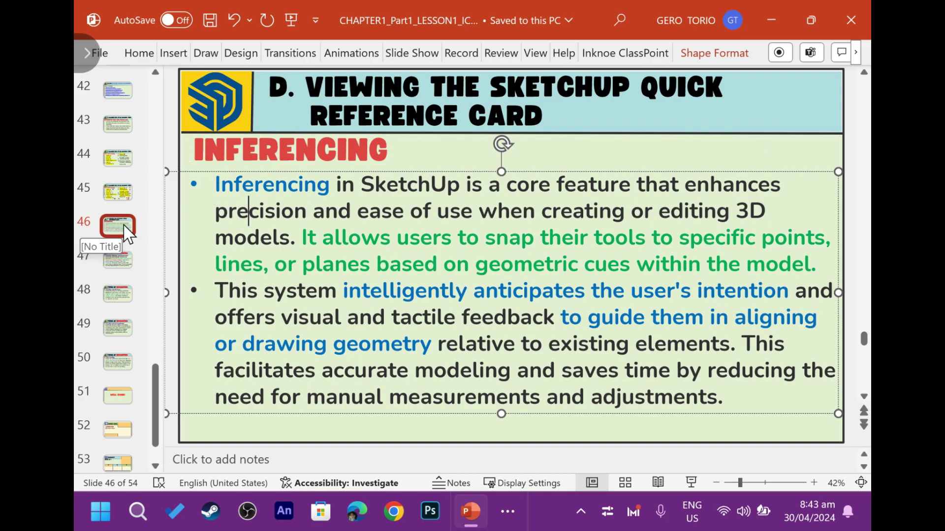
{"action": "key", "text": "Escape"}
{"action": "key", "text": "shift+Tab"}
{"action": "left_click", "coordinate": [119, 196]}
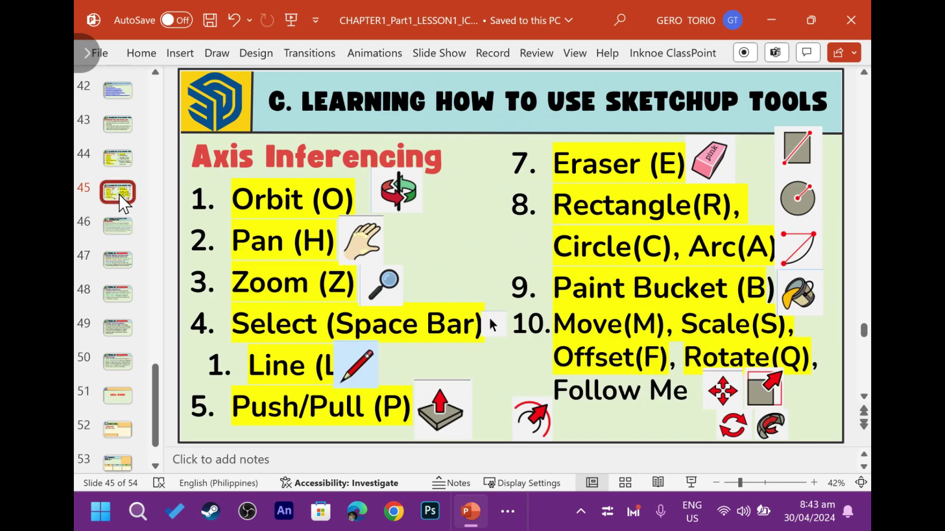
{"action": "left_click", "coordinate": [121, 219]}
{"action": "left_click", "coordinate": [297, 152]}
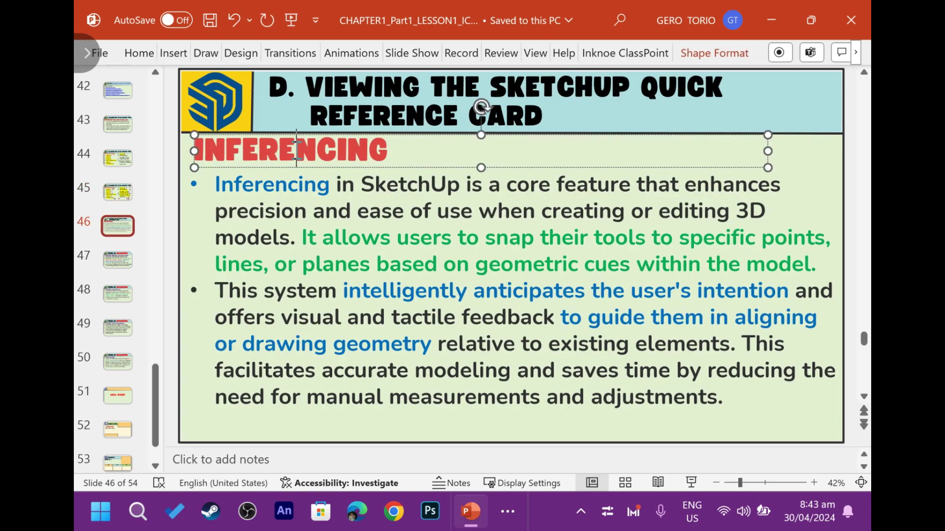
{"action": "left_click", "coordinate": [338, 200]}
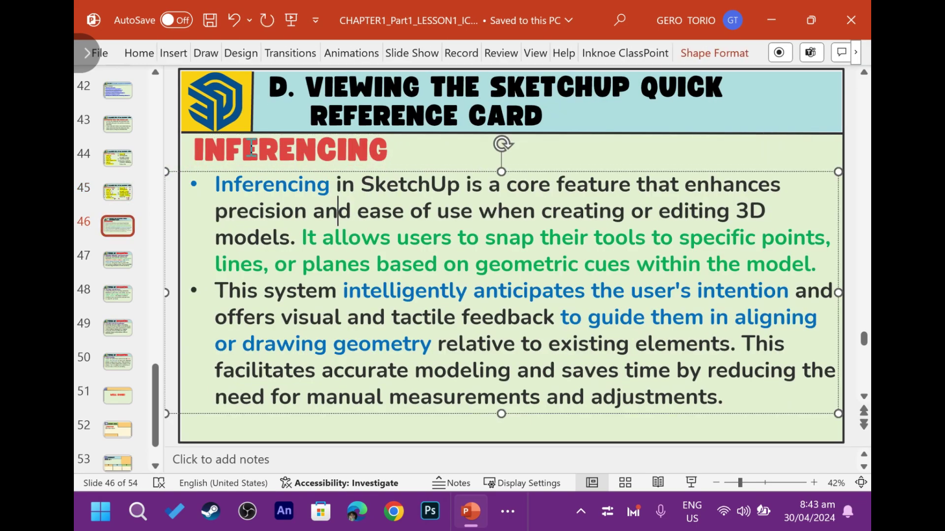
- Switch between the open windows and come back to the INFERENCING heading on slide 46
{"action": "key", "text": "alt+Tab"}
{"action": "key", "text": "alt+Tab"}
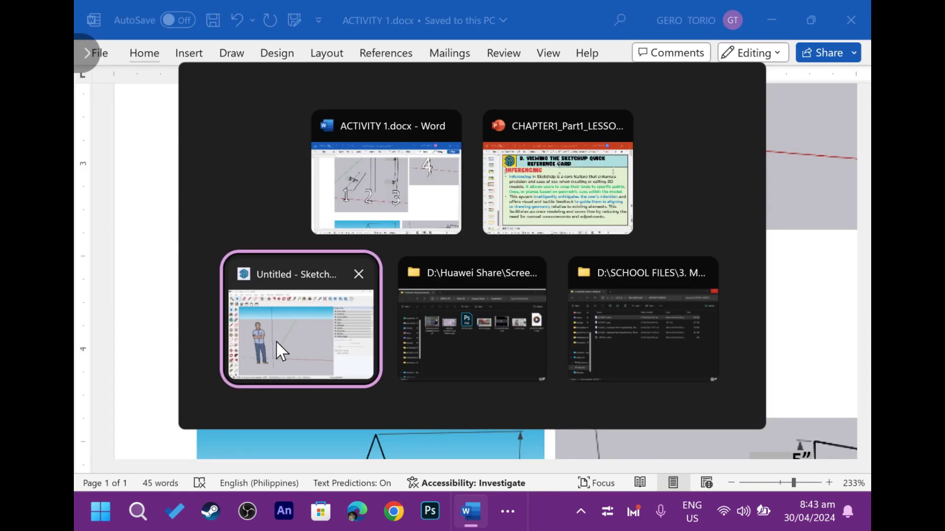
{"action": "left_click", "coordinate": [276, 342]}
{"action": "key", "text": "alt+Tab"}
{"action": "left_click", "coordinate": [369, 296]}
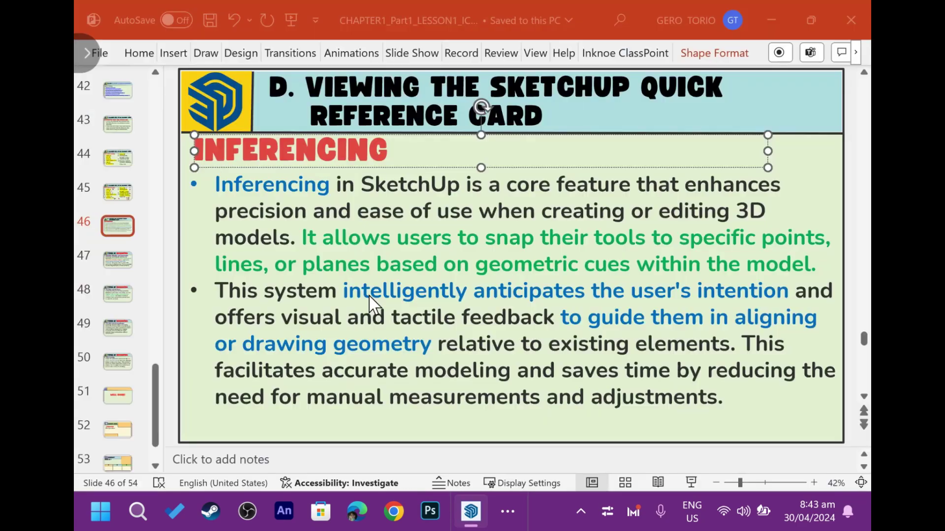
{"action": "left_click", "coordinate": [117, 235]}
{"action": "left_click", "coordinate": [236, 212]}
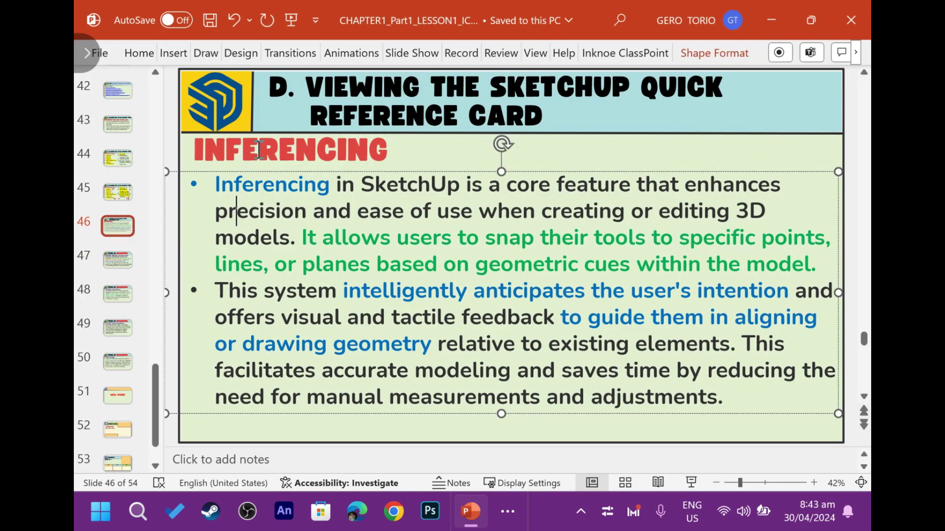
{"action": "left_click", "coordinate": [259, 150]}
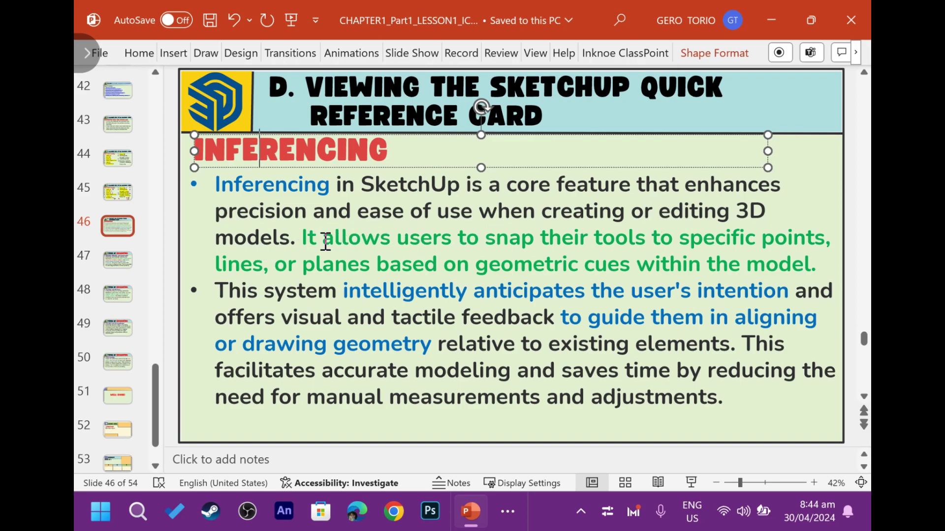
- Highlight 'It allows users…', 'snap their', 'specific points' and 'Inferencing in SketchUp' in turn
{"action": "left_click_drag", "start_coordinate": [326, 241], "coordinate": [808, 237]}
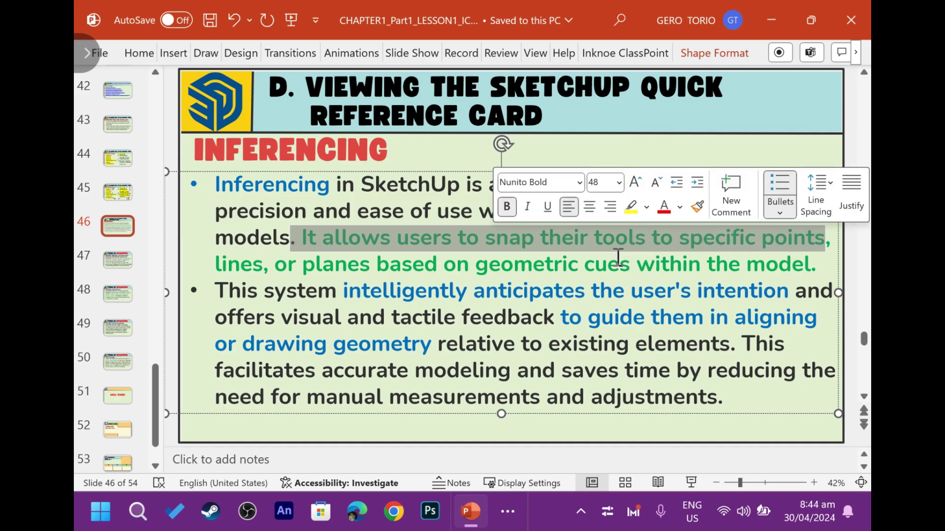
{"action": "left_click", "coordinate": [434, 241]}
{"action": "left_click_drag", "start_coordinate": [493, 239], "coordinate": [795, 243]}
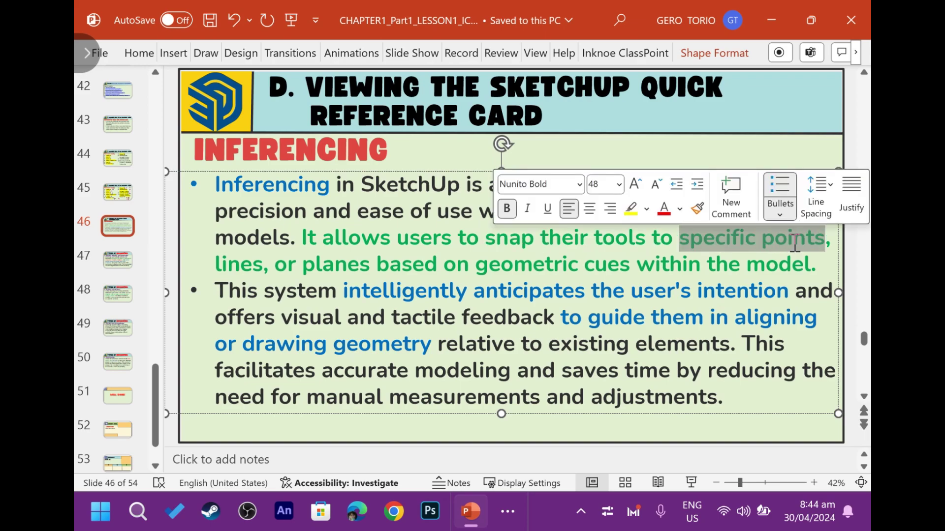
{"action": "left_click", "coordinate": [734, 238]}
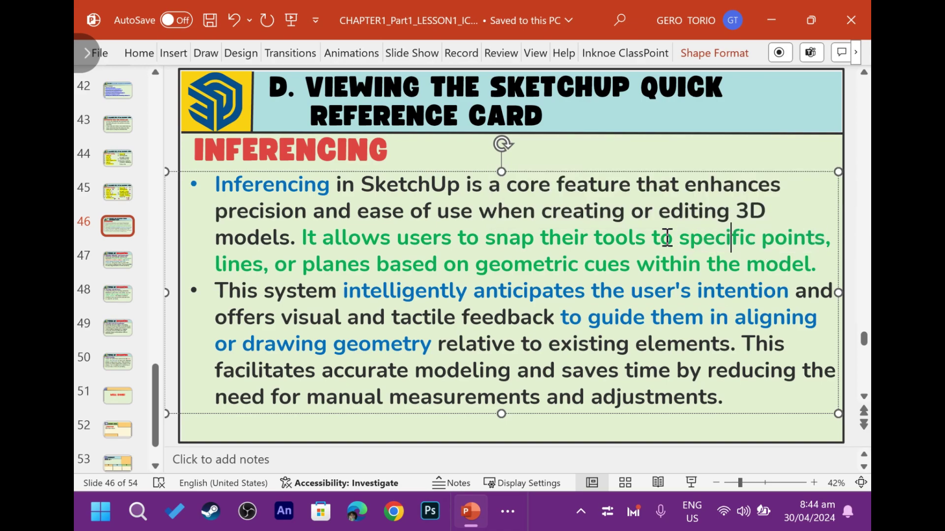
{"action": "left_click_drag", "start_coordinate": [684, 238], "coordinate": [776, 246]}
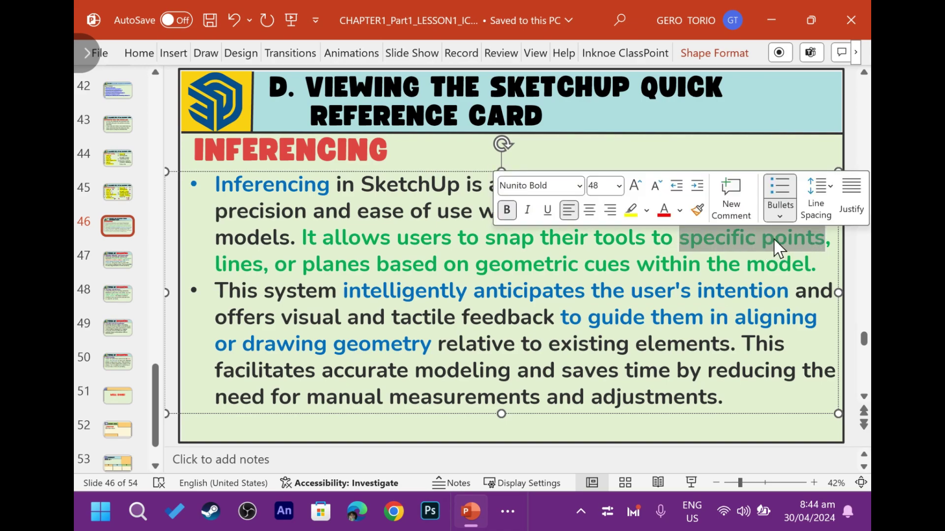
{"action": "left_click", "coordinate": [631, 240]}
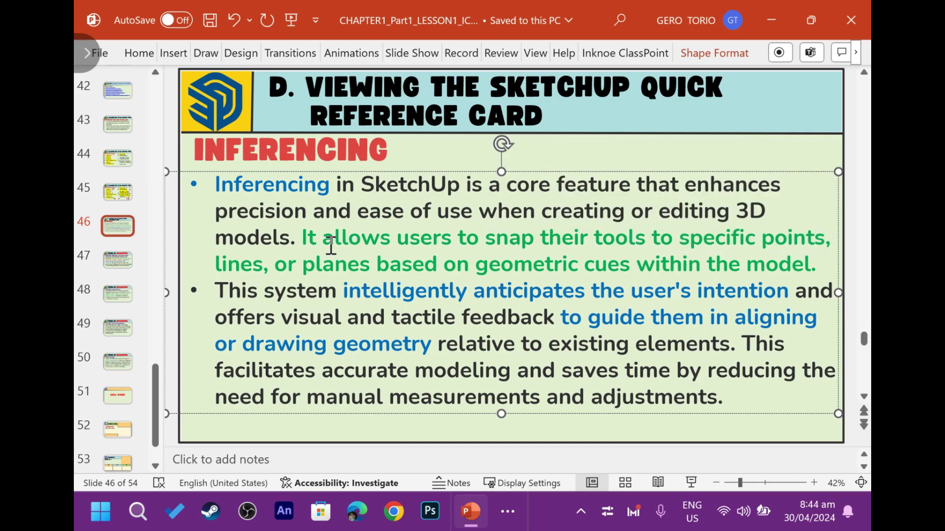
{"action": "left_click_drag", "start_coordinate": [237, 197], "coordinate": [401, 186]}
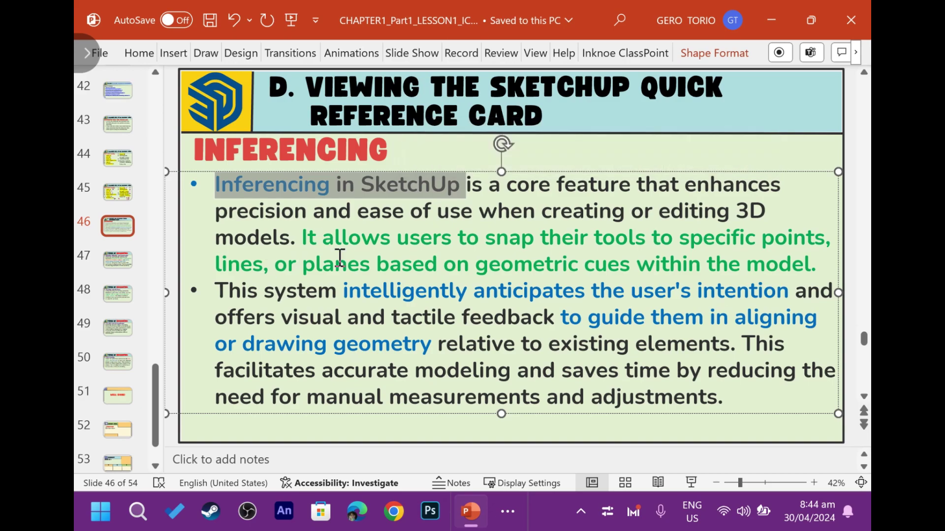
- Highlight 'planes based on geometric… within the model' and 'intelligently anticipates the user's intention', then return to SketchUp
{"action": "left_click_drag", "start_coordinate": [746, 241], "coordinate": [775, 241]}
{"action": "left_click_drag", "start_coordinate": [271, 266], "coordinate": [509, 268]}
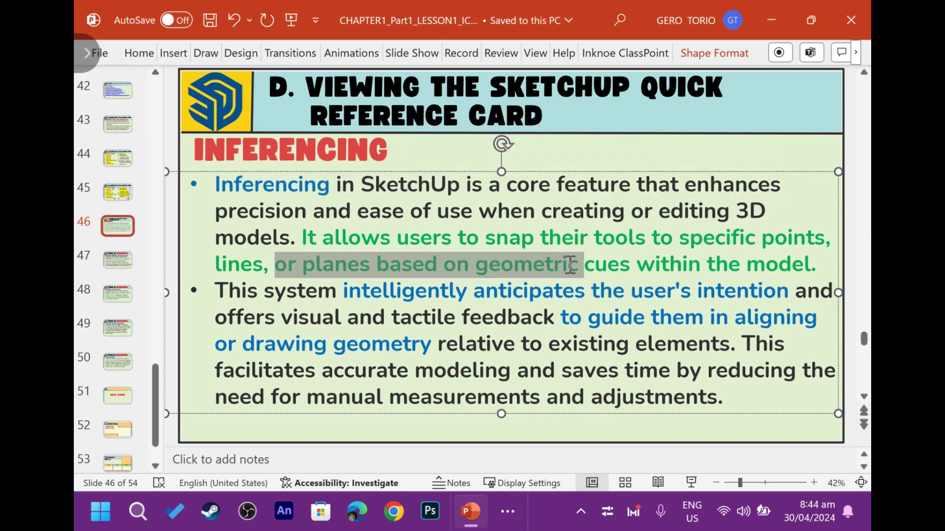
{"action": "left_click_drag", "start_coordinate": [570, 265], "coordinate": [768, 266]}
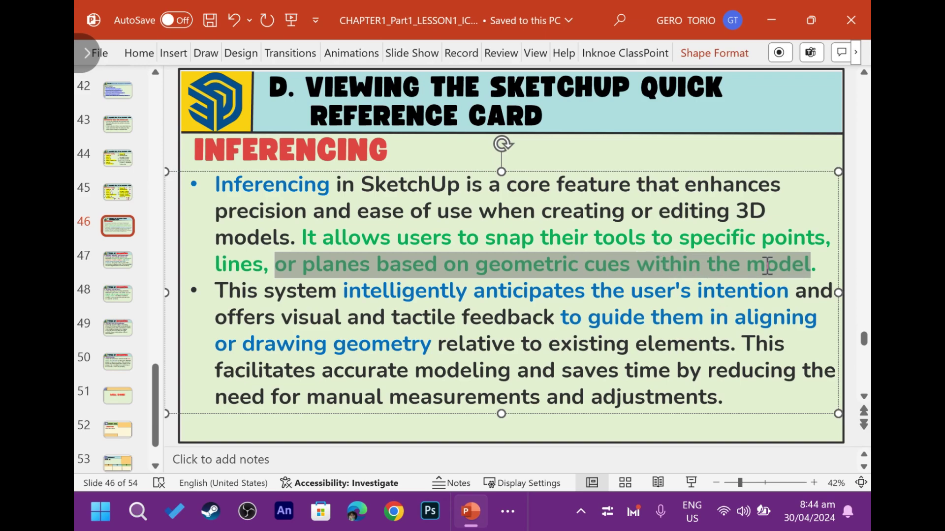
{"action": "left_click", "coordinate": [228, 291]}
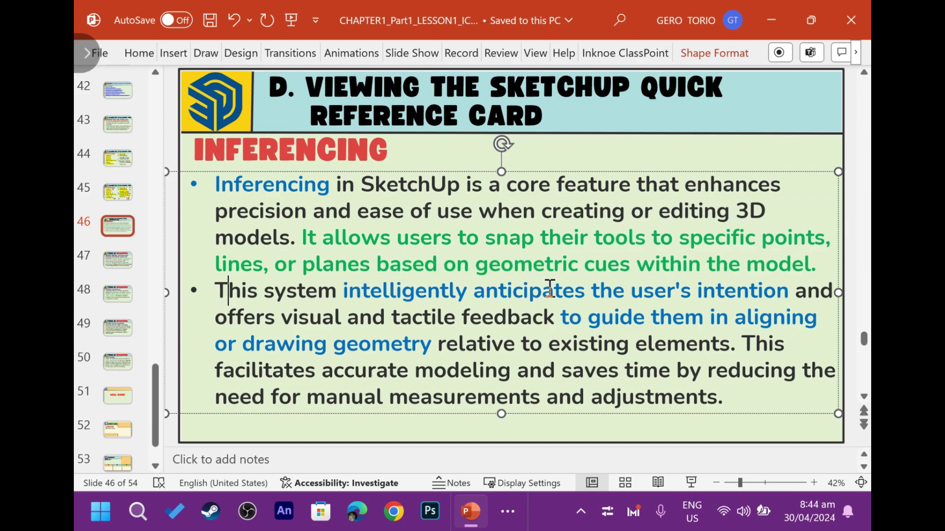
{"action": "left_click_drag", "start_coordinate": [610, 291], "coordinate": [684, 295]}
{"action": "left_click", "coordinate": [703, 295]}
{"action": "left_click_drag", "start_coordinate": [358, 295], "coordinate": [755, 285]}
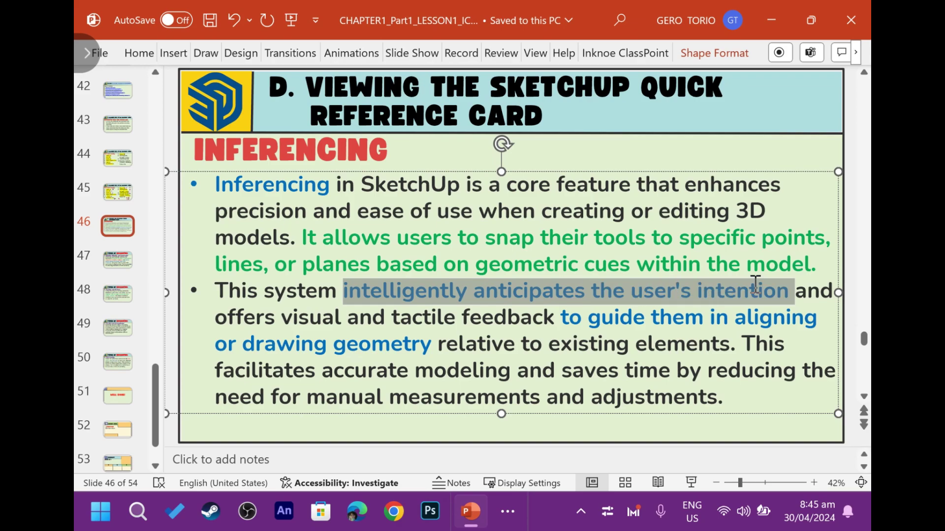
{"action": "key", "text": "alt+Tab"}
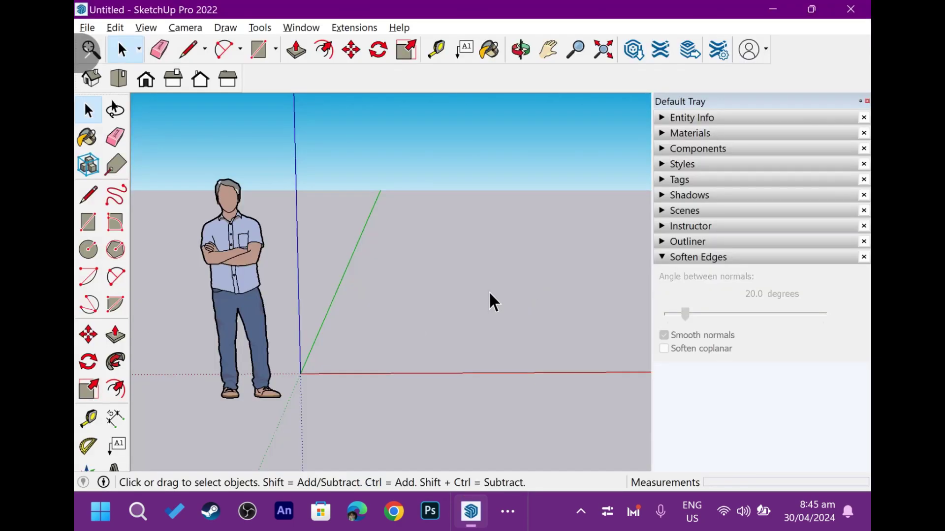
- Draw a single angled line on the ground plane, off the green axis
{"action": "mouse_move", "coordinate": [374, 344]}
{"action": "middle_mouse_down"}
{"action": "mouse_move", "coordinate": [361, 298]}
{"action": "mouse_move", "coordinate": [378, 340]}
{"action": "mouse_move", "coordinate": [394, 270]}
{"action": "mouse_move", "coordinate": [363, 308]}
{"action": "mouse_move", "coordinate": [350, 303]}
{"action": "mouse_move", "coordinate": [347, 127]}
{"action": "mouse_move", "coordinate": [329, 332]}
{"action": "mouse_move", "coordinate": [364, 200]}
{"action": "mouse_move", "coordinate": [317, 287]}
{"action": "mouse_move", "coordinate": [350, 337]}
{"action": "middle_mouse_up"}
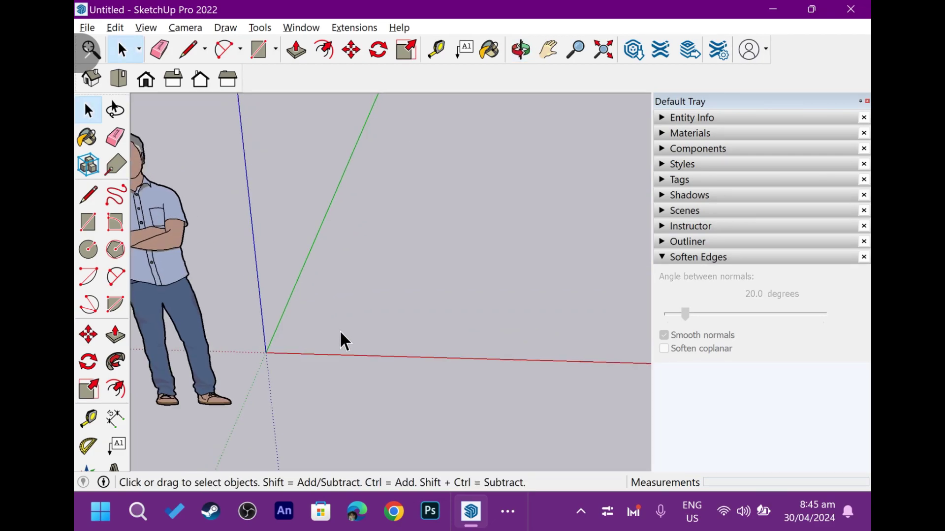
{"action": "key", "text": "l"}
{"action": "scroll", "coordinate": [327, 323], "scroll_direction": "up", "scroll_amount": 1}
{"action": "left_click", "coordinate": [323, 328]}
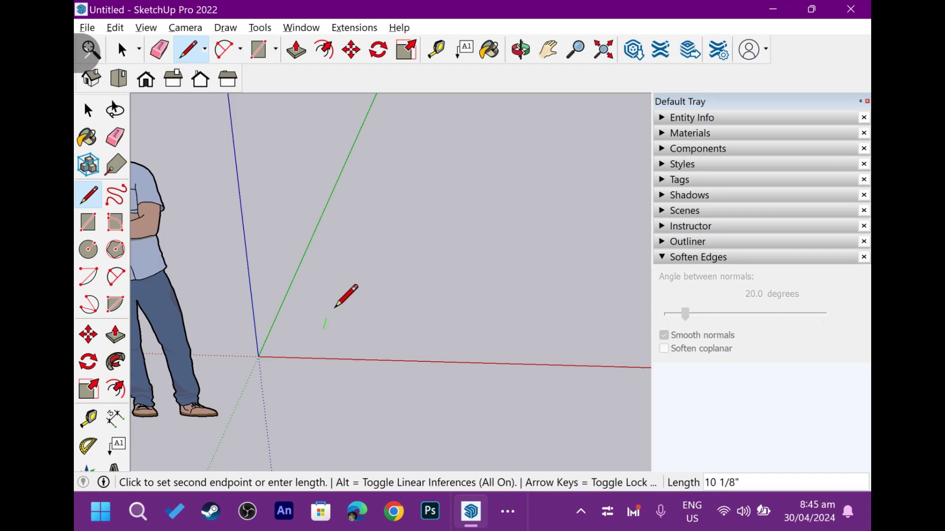
{"action": "left_click", "coordinate": [360, 206]}
{"action": "key", "text": "space"}
{"action": "scroll", "coordinate": [362, 216], "scroll_direction": "up", "scroll_amount": 1}
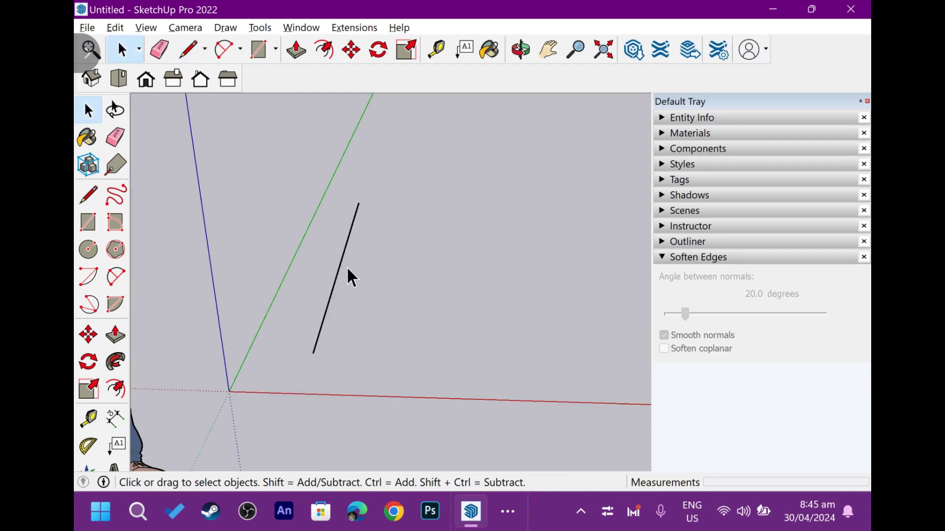
{"action": "scroll", "coordinate": [344, 310], "scroll_direction": "down", "scroll_amount": 1}
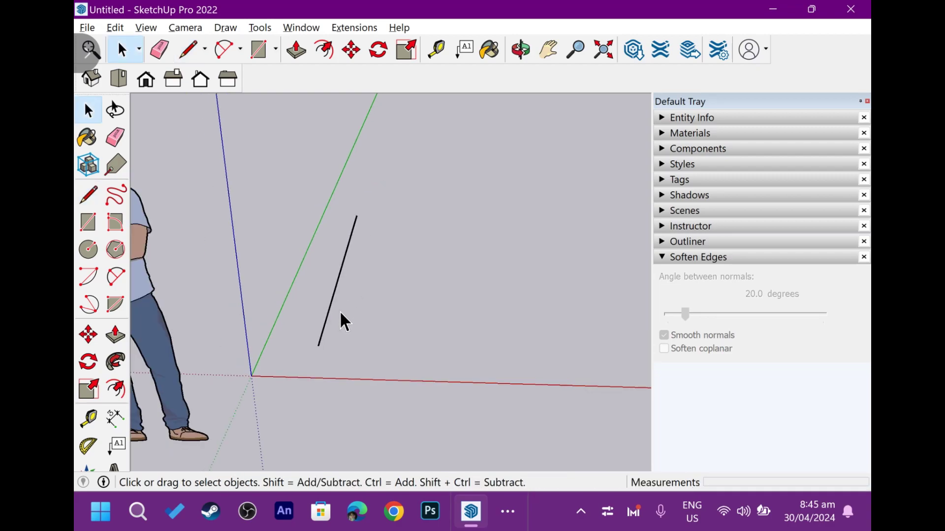
{"action": "scroll", "coordinate": [349, 290], "scroll_direction": "up", "scroll_amount": 1}
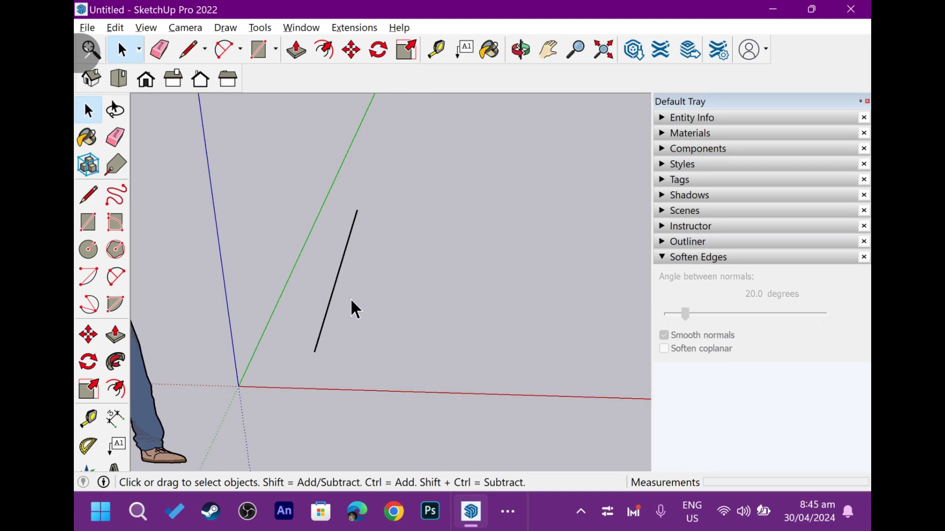
{"action": "scroll", "coordinate": [340, 379], "scroll_direction": "up", "scroll_amount": 1}
{"action": "scroll", "coordinate": [323, 334], "scroll_direction": "down", "scroll_amount": 1}
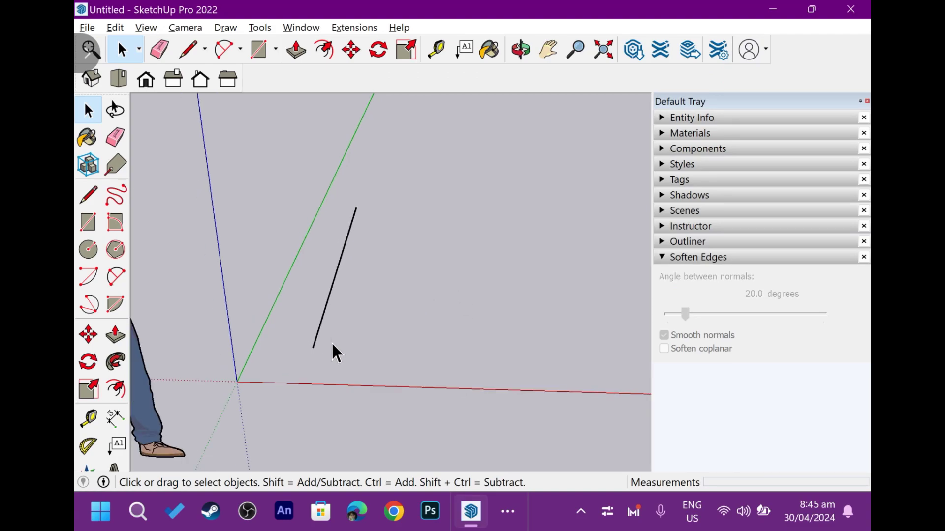
- Switch the Line tool on and off to hover over the new line's endpoints
{"action": "key", "text": "l"}
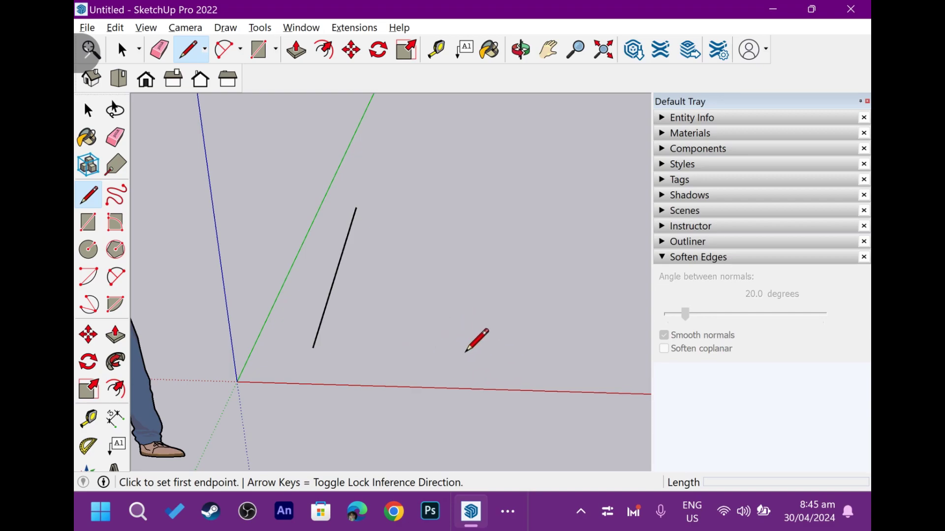
{"action": "scroll", "coordinate": [476, 340], "scroll_direction": "up", "scroll_amount": 1}
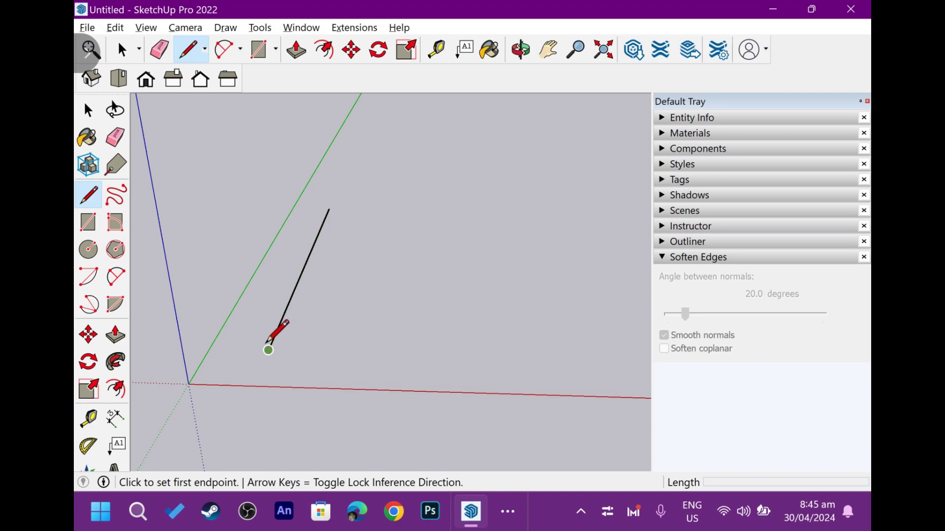
{"action": "key", "text": "space"}
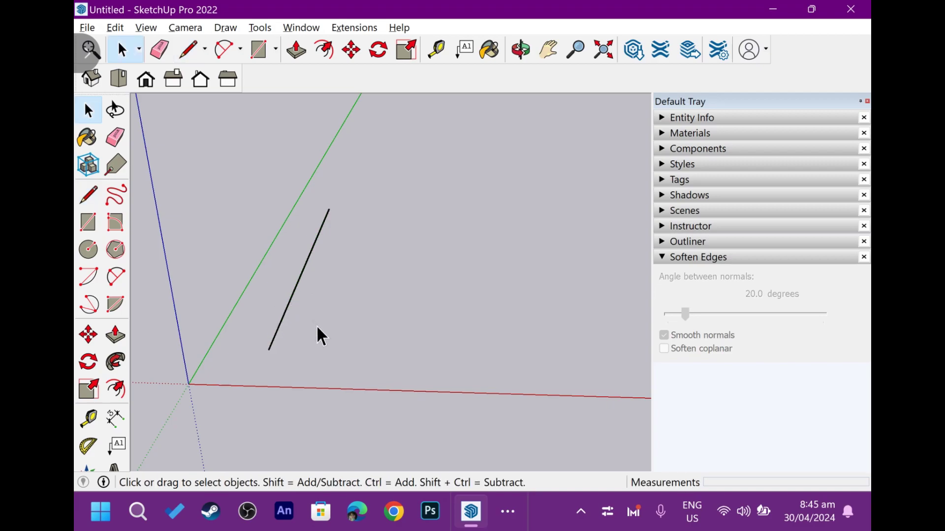
{"action": "key", "text": "l"}
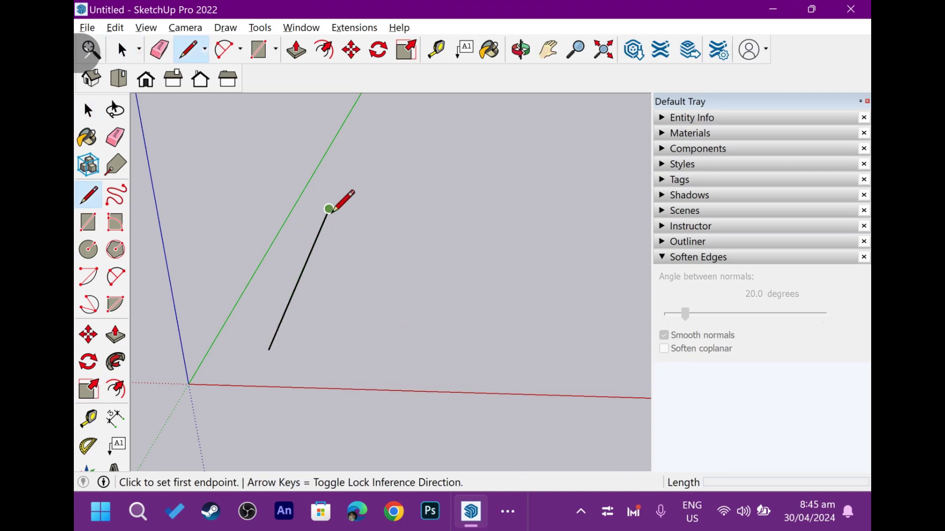
{"action": "key", "text": "space"}
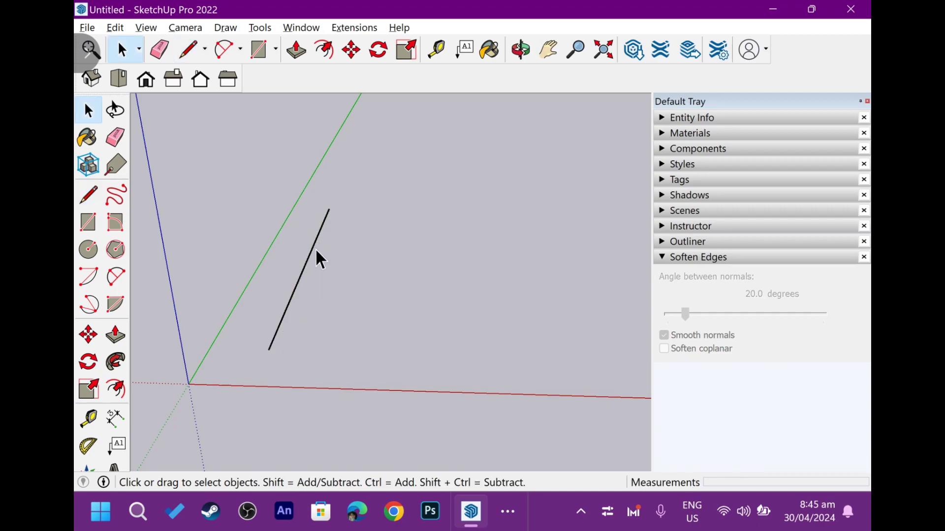
- Confirm in Entity Info that the line is 8' 10 7/16" long, then try Line and Rectangle near it
{"action": "left_click", "coordinate": [701, 118]}
{"action": "left_click_drag", "start_coordinate": [772, 177], "coordinate": [809, 177]}
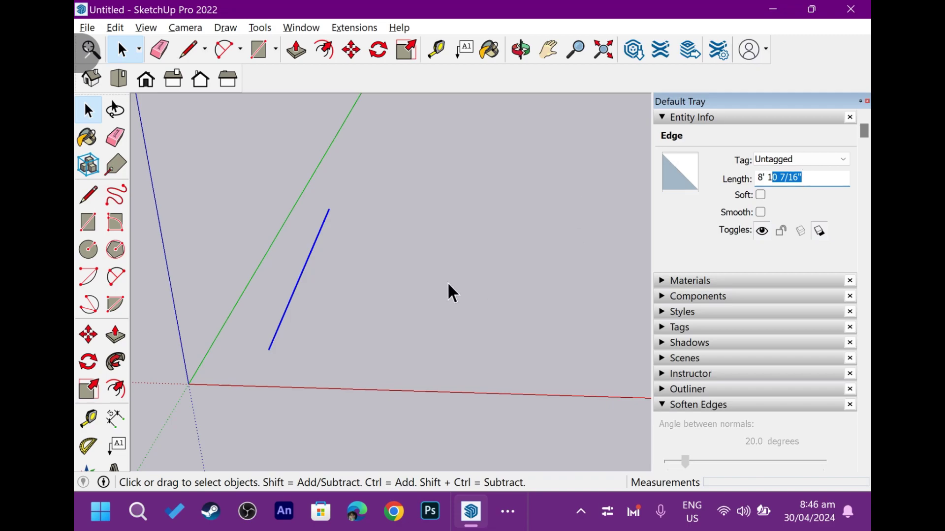
{"action": "left_click", "coordinate": [298, 313]}
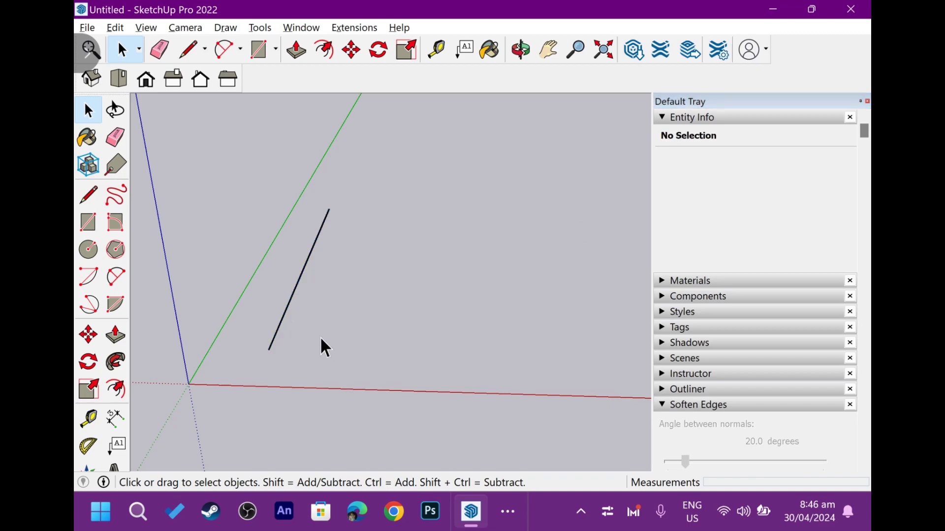
{"action": "key", "text": "l"}
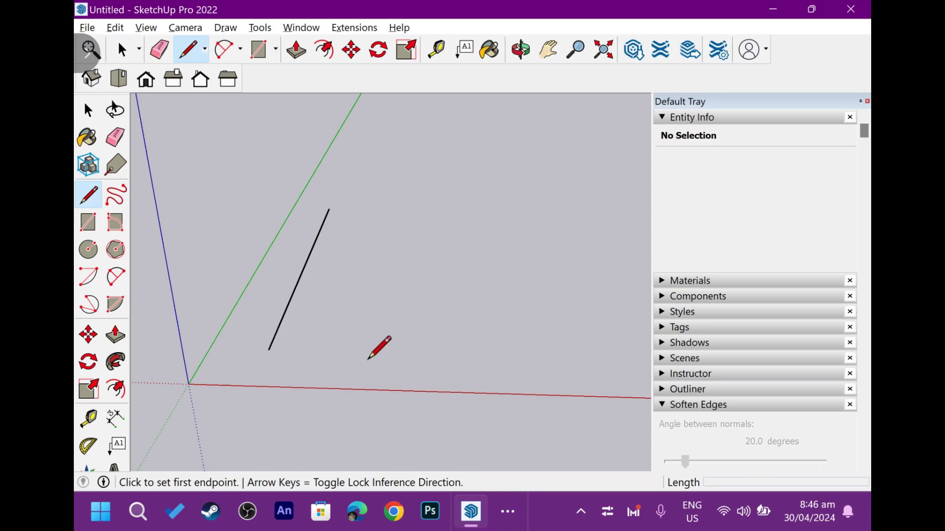
{"action": "key", "text": "r"}
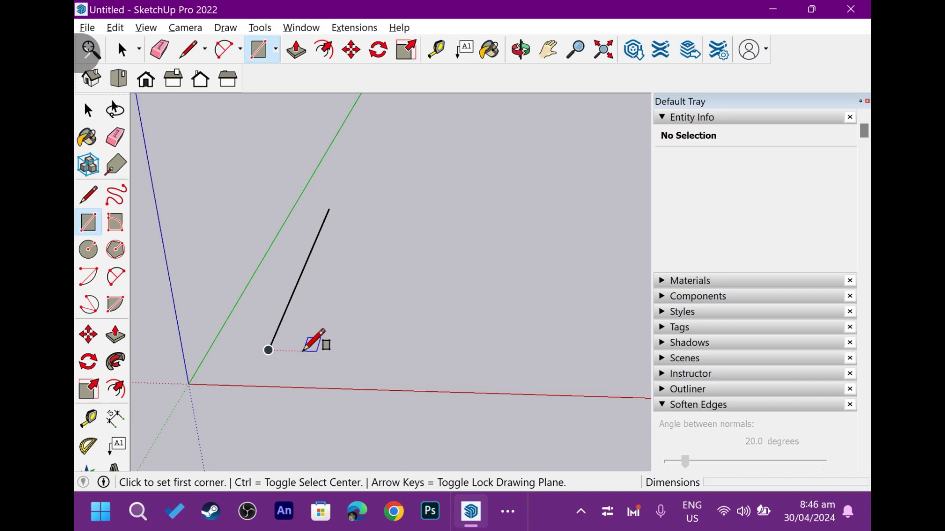
{"action": "key", "text": "space"}
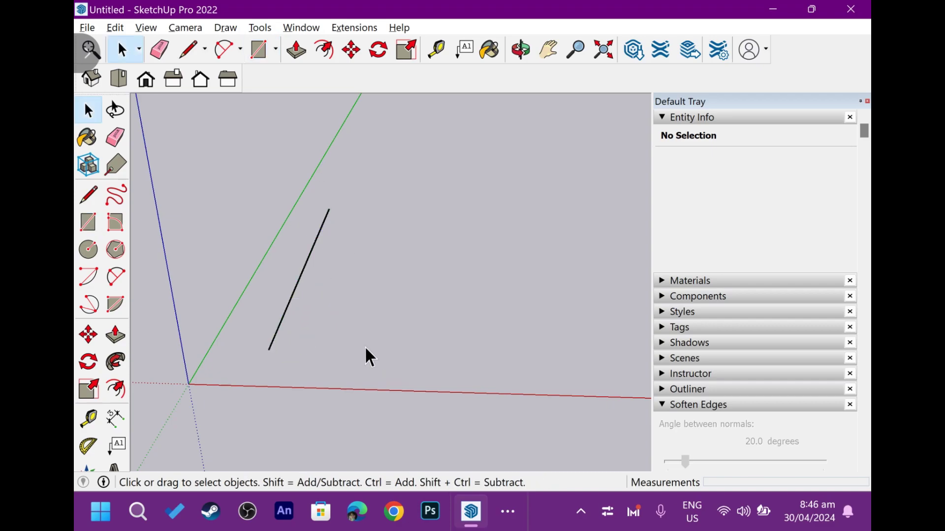
{"action": "mouse_move", "coordinate": [366, 348]}
{"action": "middle_mouse_down"}
{"action": "mouse_move", "coordinate": [347, 325]}
{"action": "mouse_move", "coordinate": [361, 362]}
{"action": "mouse_move", "coordinate": [327, 331]}
{"action": "mouse_move", "coordinate": [335, 335]}
{"action": "middle_mouse_up"}
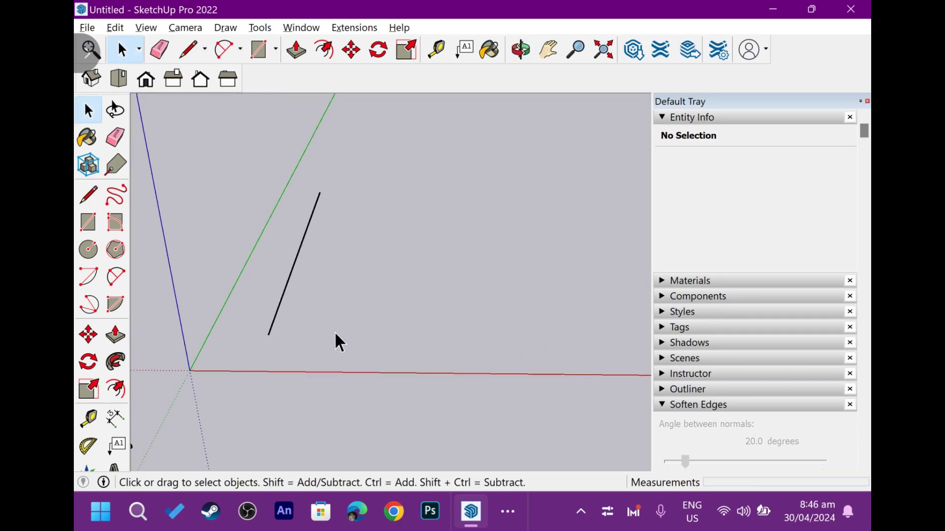
- Orbit so the line stands upright, show Rectangle's Endpoint inference, then switch to slide 46
{"action": "key", "text": "r"}
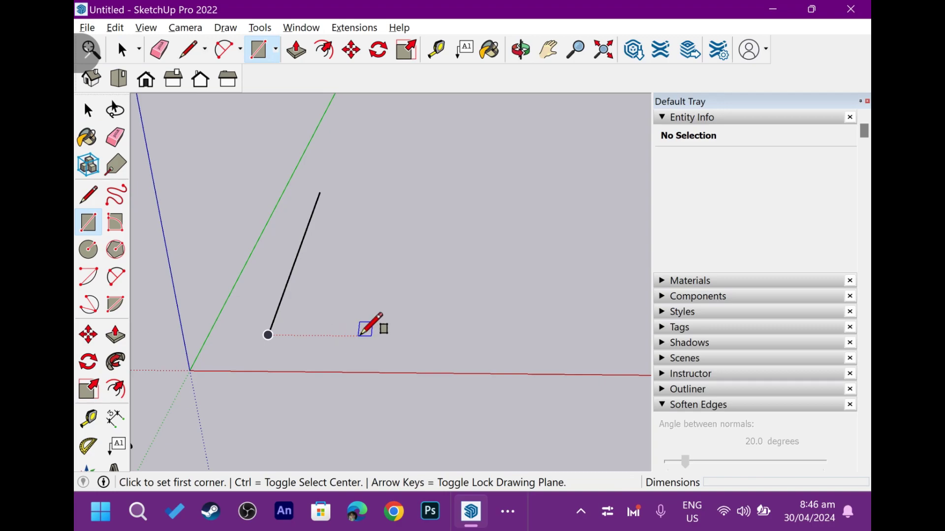
{"action": "key", "text": "space"}
{"action": "middle_click_drag", "start_coordinate": [364, 338], "coordinate": [370, 343]}
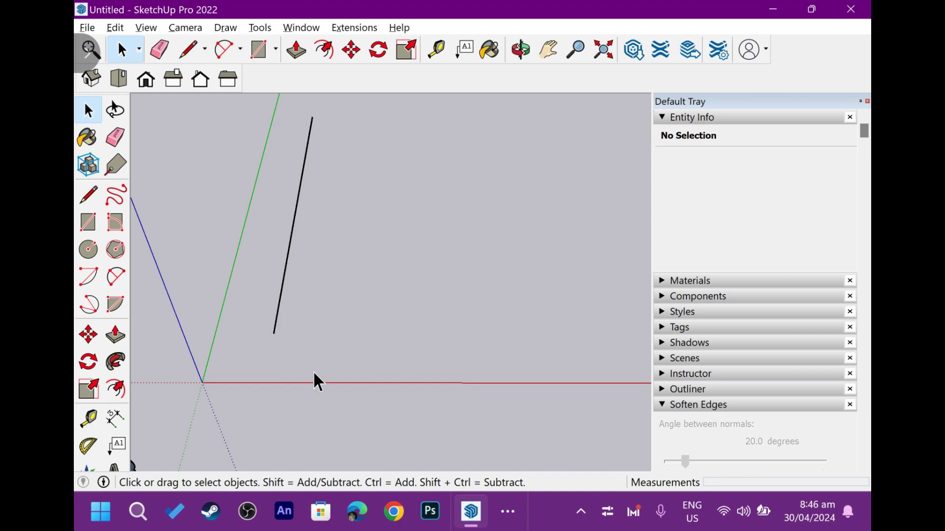
{"action": "key", "text": "r"}
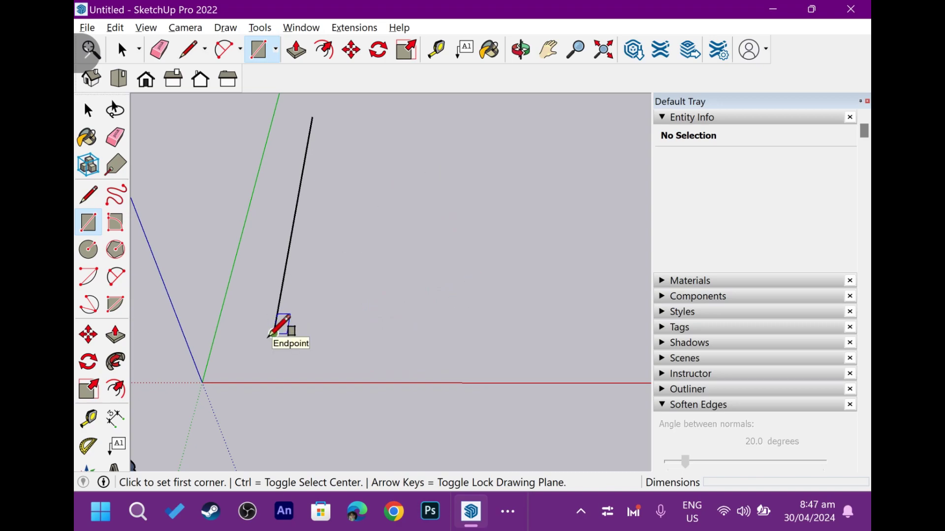
{"action": "key", "text": "alt+Tab"}
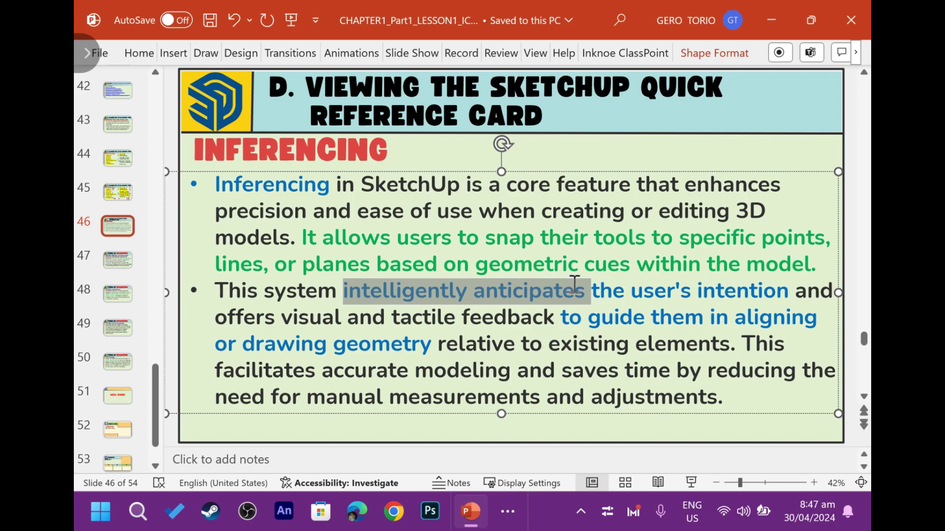
- Highlight 'intelligently anticipates' on slide 46, then return to the SketchUp model
{"action": "left_click_drag", "start_coordinate": [574, 285], "coordinate": [576, 291]}
{"action": "key", "text": "alt+Tab"}
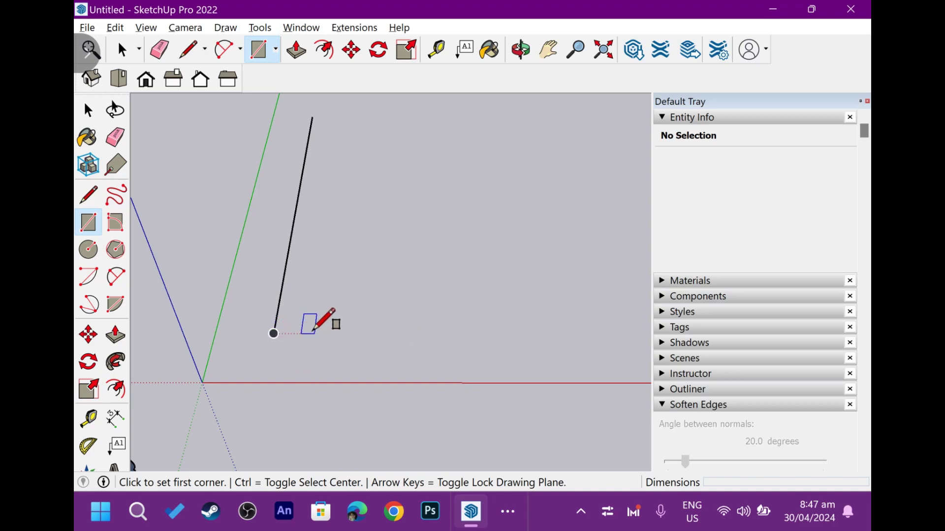
- Start a rectangle beside the line, preview its midpoint snap while orbiting, then cancel it
{"action": "left_click", "coordinate": [376, 334]}
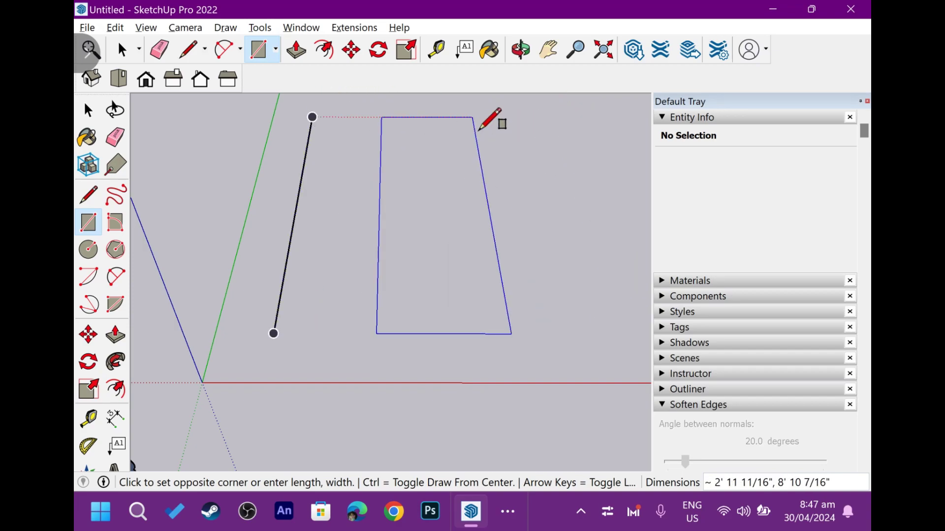
{"action": "middle_click_drag", "start_coordinate": [561, 113], "coordinate": [552, 305]}
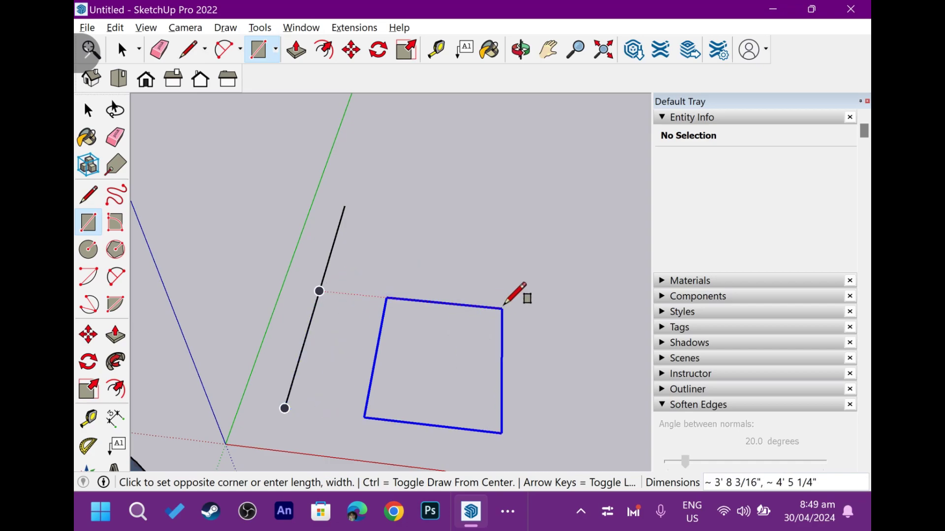
{"action": "key", "text": "space"}
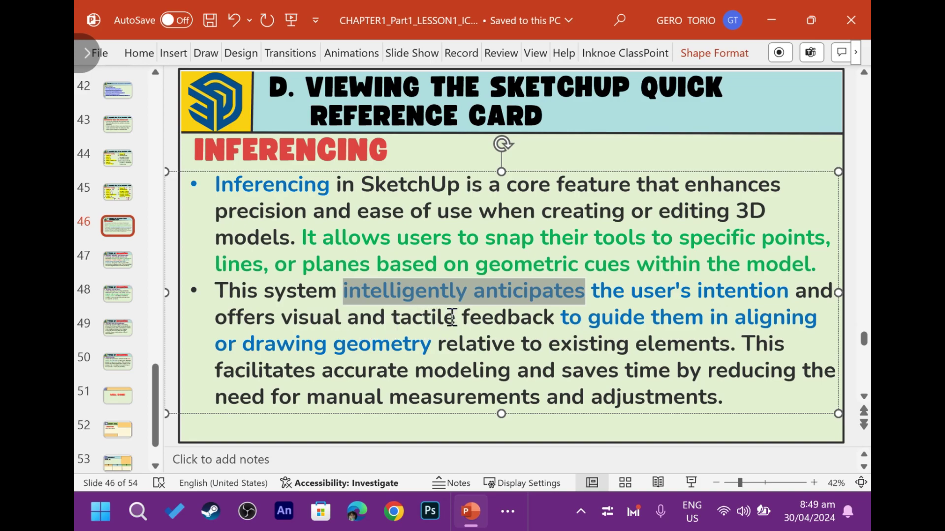
- Clear the slide's text highlights, then orbit the SketchUp model to a new angle
{"action": "mouse_move", "coordinate": [548, 317]}
{"action": "left_mouse_down"}
{"action": "mouse_move", "coordinate": [822, 319]}
{"action": "mouse_move", "coordinate": [635, 347]}
{"action": "mouse_move", "coordinate": [426, 350]}
{"action": "left_mouse_up"}
{"action": "left_click", "coordinate": [619, 317]}
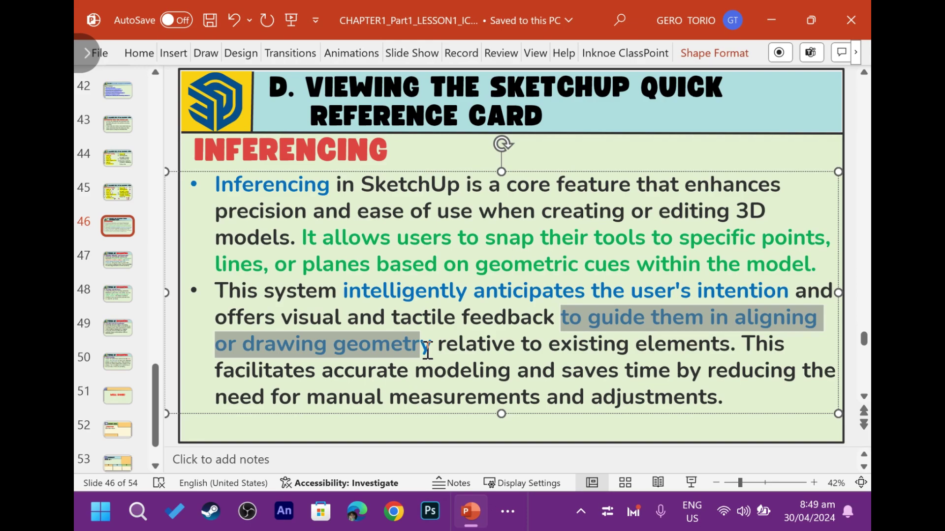
{"action": "left_click", "coordinate": [458, 347]}
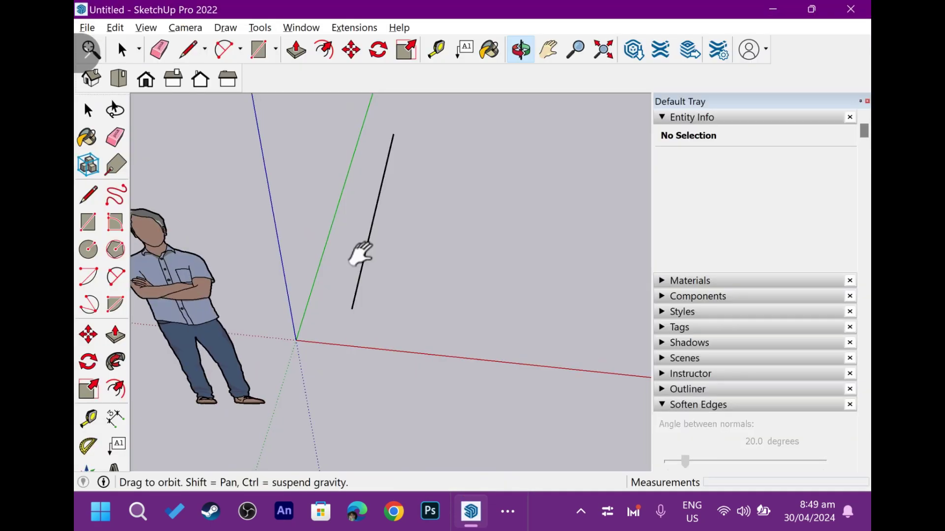
{"action": "mouse_move", "coordinate": [359, 253]}
{"action": "left_mouse_down"}
{"action": "mouse_move", "coordinate": [414, 298]}
{"action": "mouse_move", "coordinate": [354, 147]}
{"action": "mouse_move", "coordinate": [320, 117]}
{"action": "mouse_move", "coordinate": [451, 236]}
{"action": "mouse_move", "coordinate": [565, 105]}
{"action": "mouse_move", "coordinate": [474, 190]}
{"action": "left_mouse_up"}
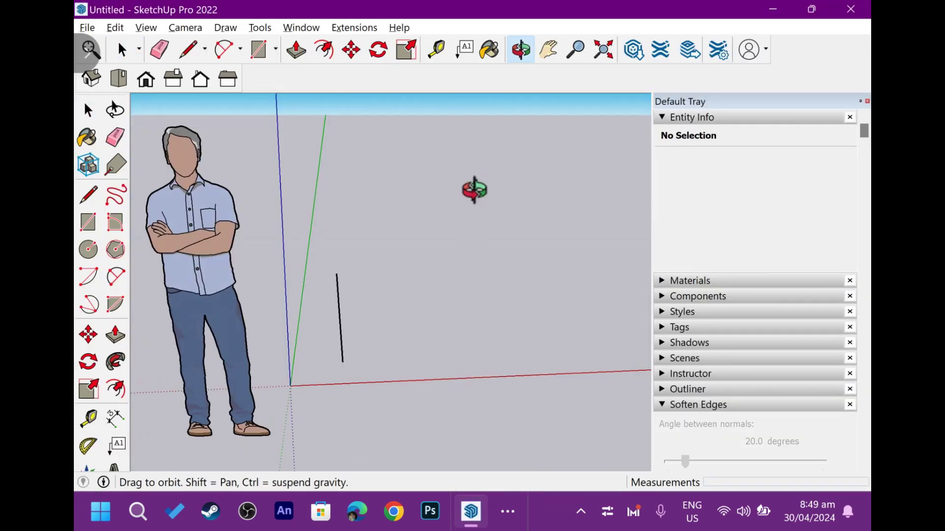
{"action": "key", "text": "space"}
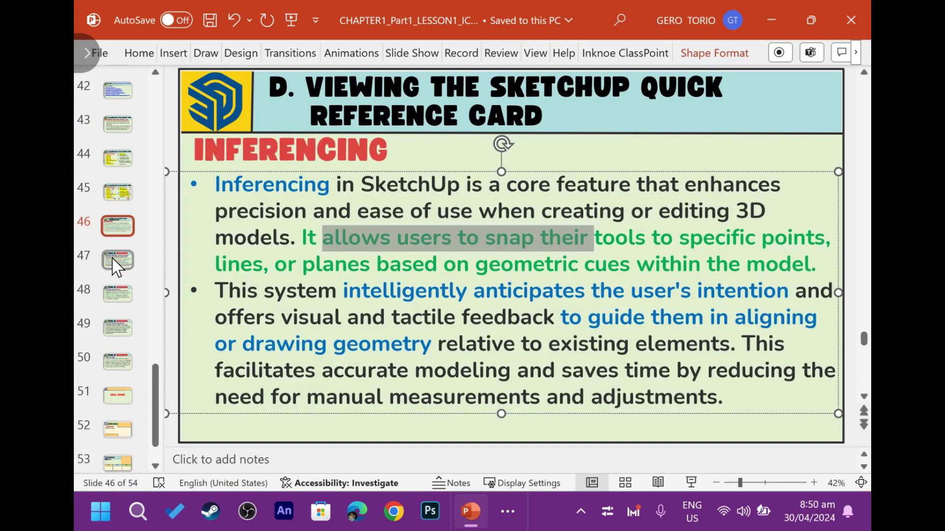
{"action": "left_click", "coordinate": [113, 259]}
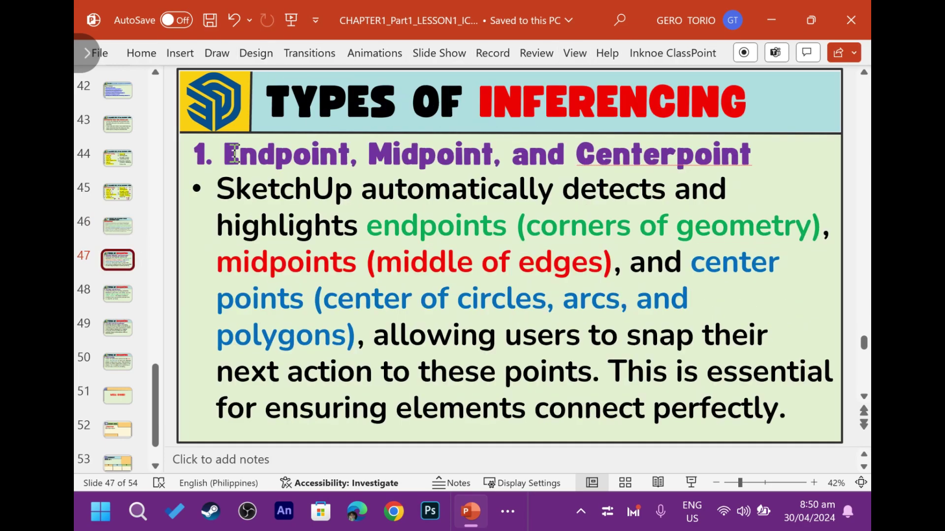
{"action": "left_click_drag", "start_coordinate": [239, 154], "coordinate": [347, 153]}
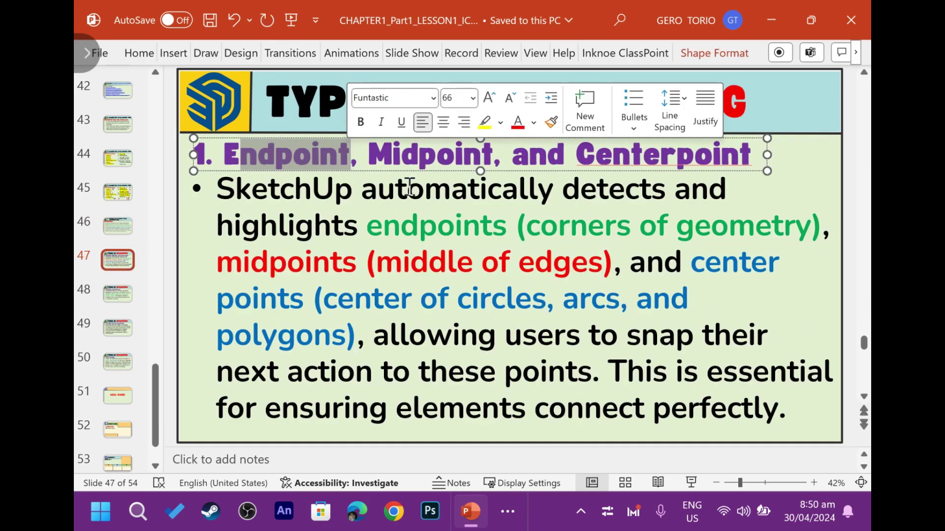
{"action": "left_click", "coordinate": [258, 193]}
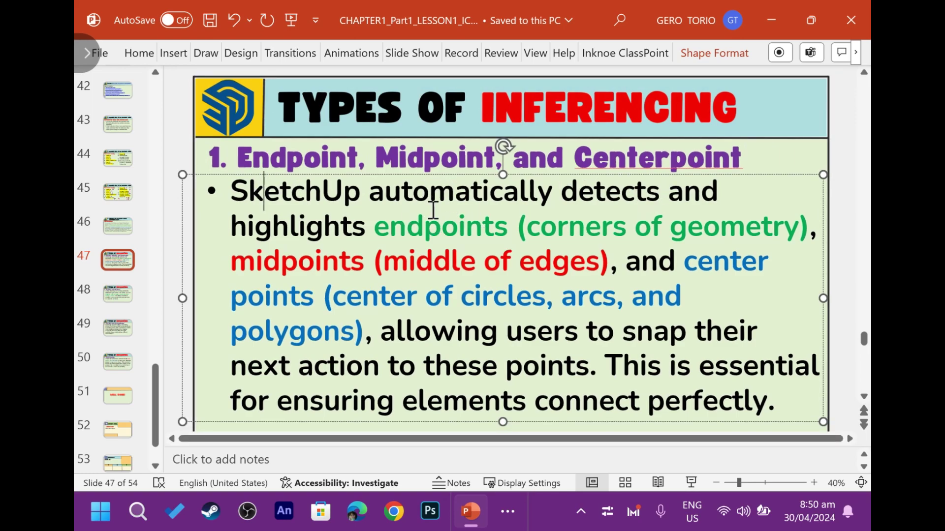
{"action": "left_click_drag", "start_coordinate": [446, 224], "coordinate": [465, 225]}
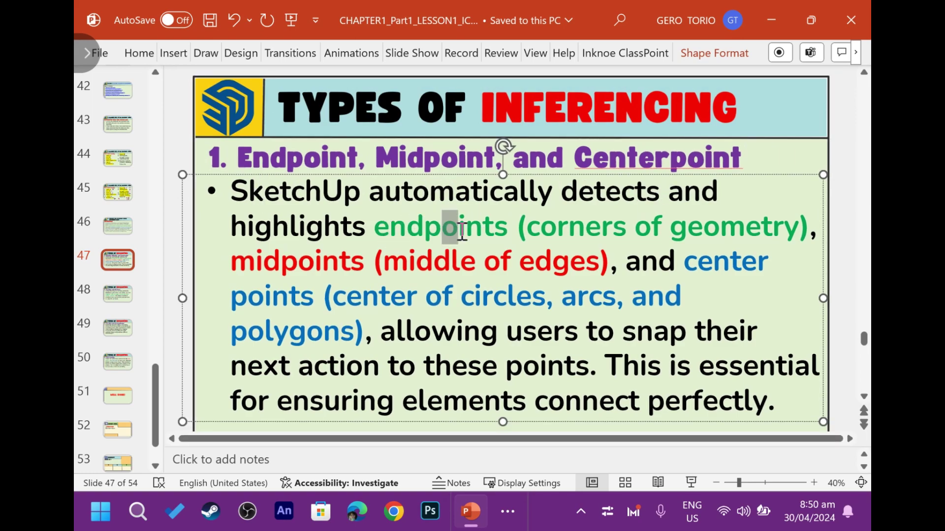
{"action": "left_click_drag", "start_coordinate": [539, 228], "coordinate": [772, 235]}
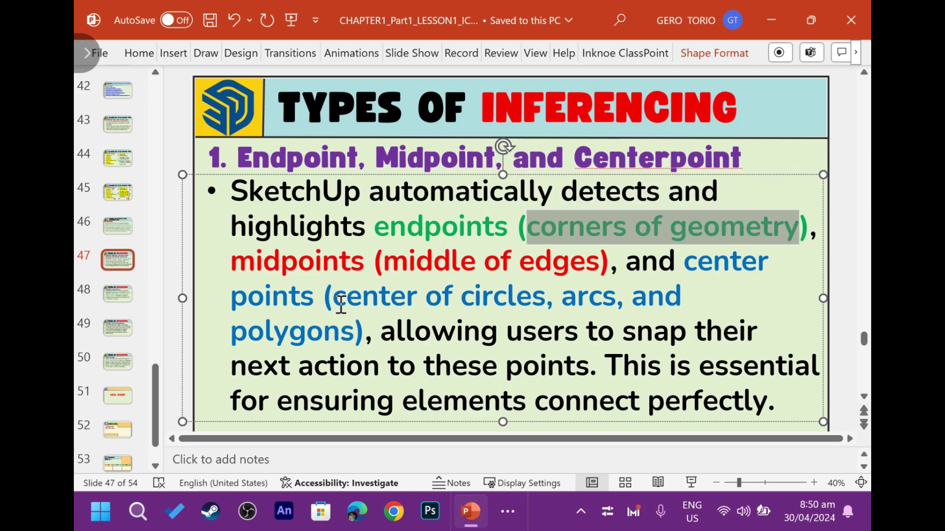
{"action": "left_click_drag", "start_coordinate": [256, 261], "coordinate": [601, 266]}
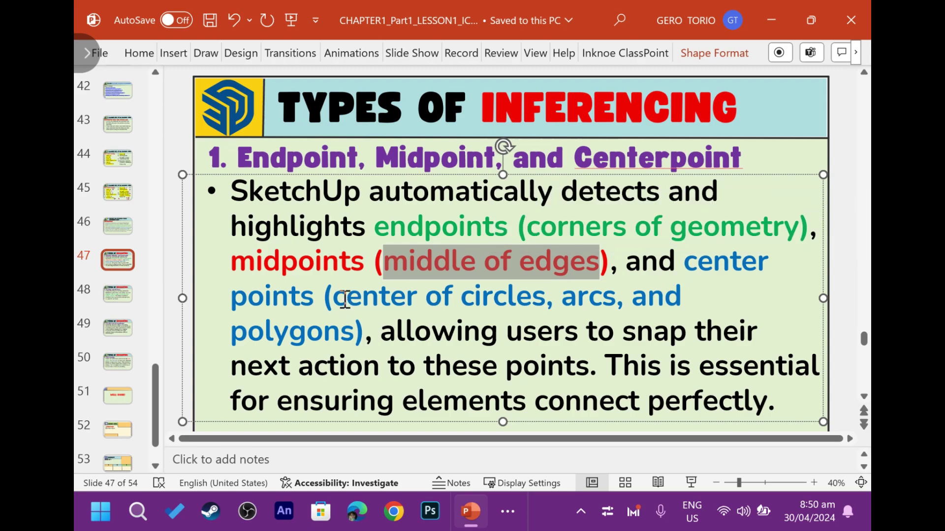
{"action": "left_click_drag", "start_coordinate": [345, 299], "coordinate": [544, 298]}
{"action": "left_click", "coordinate": [588, 297]}
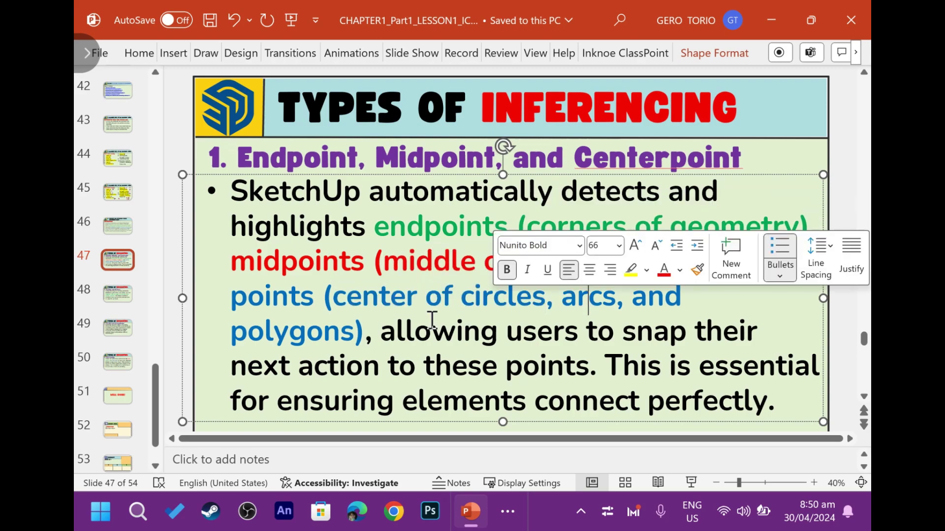
{"action": "left_click_drag", "start_coordinate": [411, 331], "coordinate": [763, 332]}
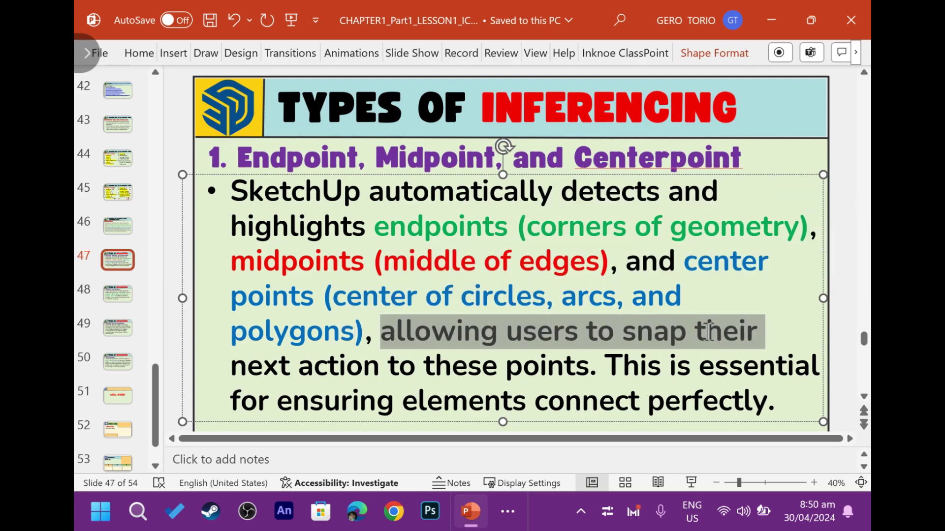
{"action": "left_click_drag", "start_coordinate": [359, 374], "coordinate": [590, 375]}
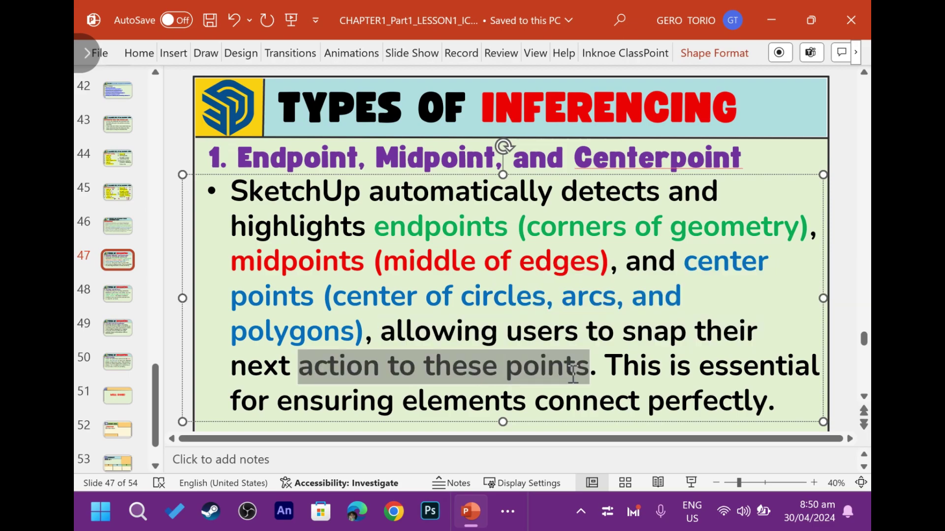
{"action": "left_click", "coordinate": [623, 378]}
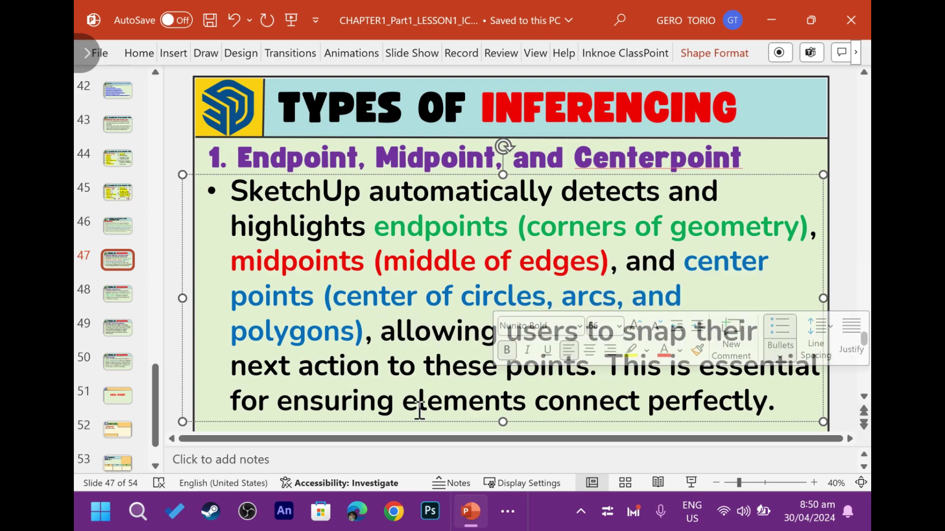
{"action": "left_click_drag", "start_coordinate": [421, 402], "coordinate": [642, 401]}
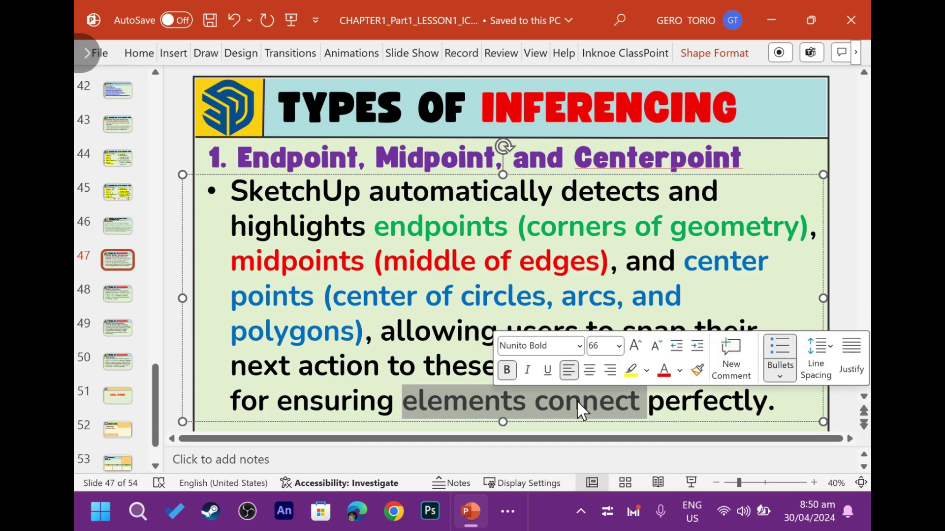
{"action": "left_click", "coordinate": [582, 406]}
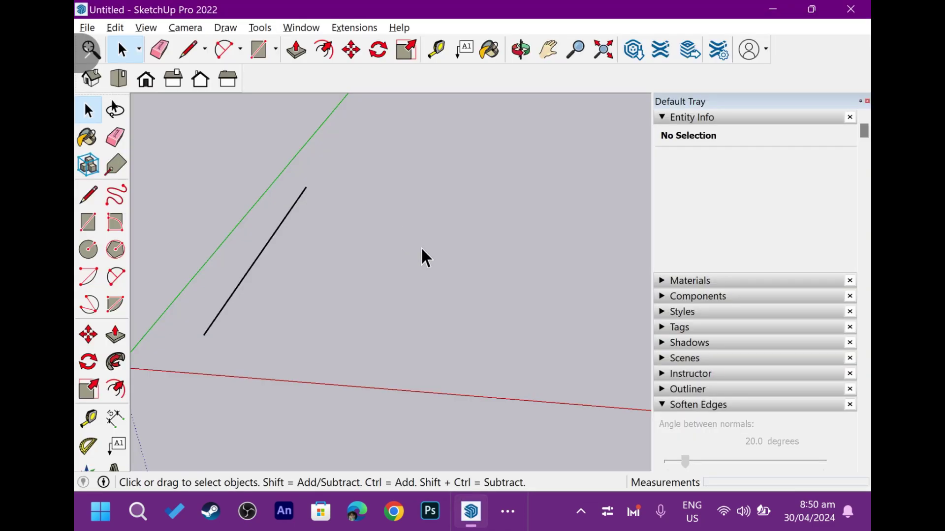
{"action": "mouse_move", "coordinate": [421, 247]}
{"action": "middle_mouse_down"}
{"action": "mouse_move", "coordinate": [236, 312]}
{"action": "mouse_move", "coordinate": [375, 293]}
{"action": "middle_mouse_up"}
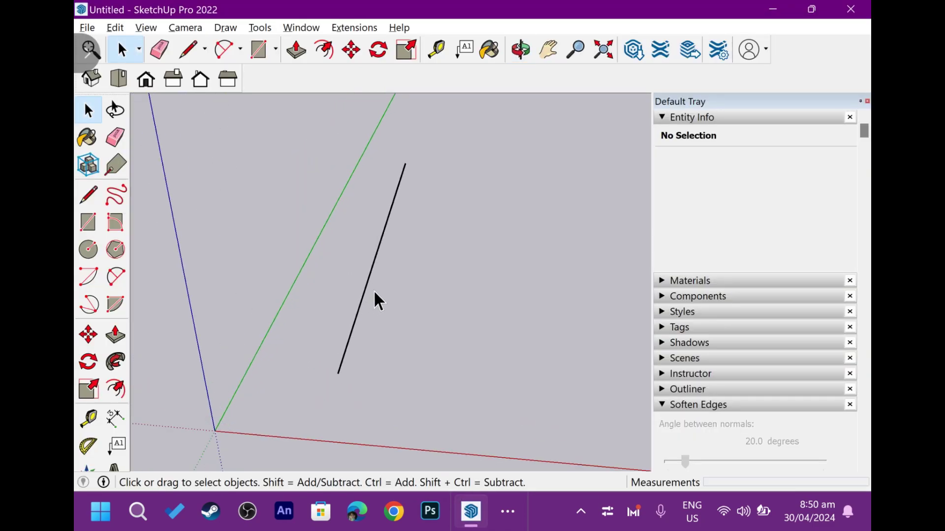
- Select the existing edge, then orbit and zoom for a clearer view of it
{"action": "left_click", "coordinate": [368, 278]}
{"action": "scroll", "coordinate": [368, 279], "scroll_direction": "up", "scroll_amount": 2}
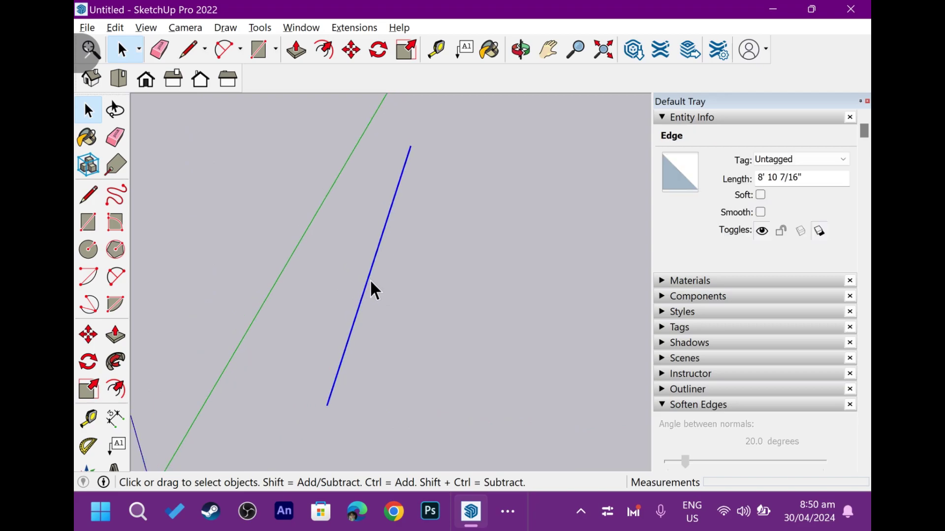
{"action": "scroll", "coordinate": [367, 279], "scroll_direction": "down", "scroll_amount": 2}
{"action": "mouse_move", "coordinate": [367, 277]}
{"action": "middle_mouse_down"}
{"action": "mouse_move", "coordinate": [344, 334]}
{"action": "mouse_move", "coordinate": [374, 275]}
{"action": "mouse_move", "coordinate": [359, 250]}
{"action": "middle_mouse_up"}
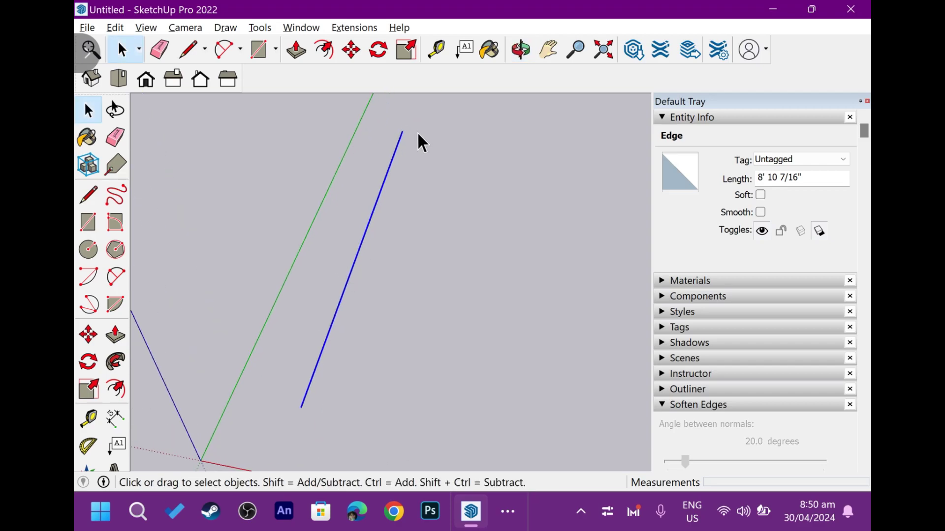
{"action": "key", "text": "r"}
{"action": "key", "text": "space"}
{"action": "middle_click_drag", "start_coordinate": [344, 291], "coordinate": [392, 286]}
{"action": "scroll", "coordinate": [396, 286], "scroll_direction": "down", "scroll_amount": 2}
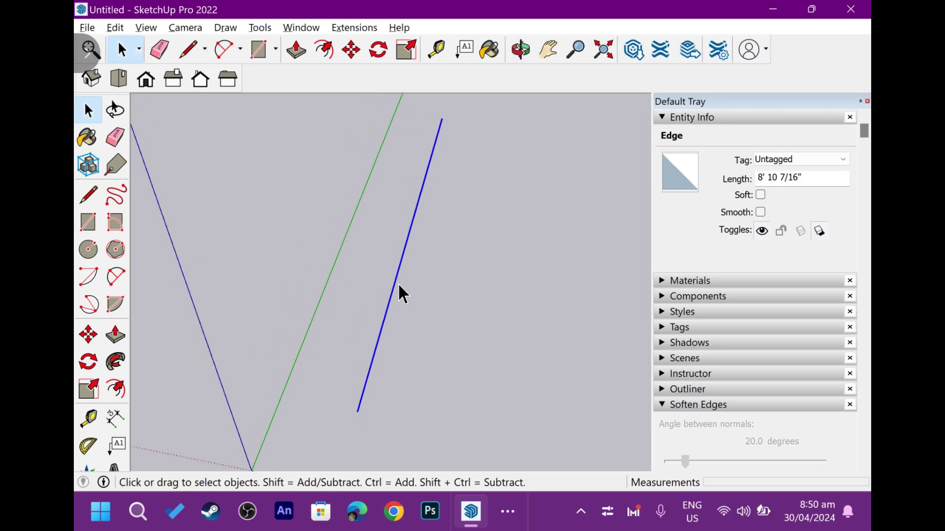
{"action": "scroll", "coordinate": [396, 285], "scroll_direction": "down", "scroll_amount": 1}
{"action": "scroll", "coordinate": [396, 287], "scroll_direction": "up", "scroll_amount": 1}
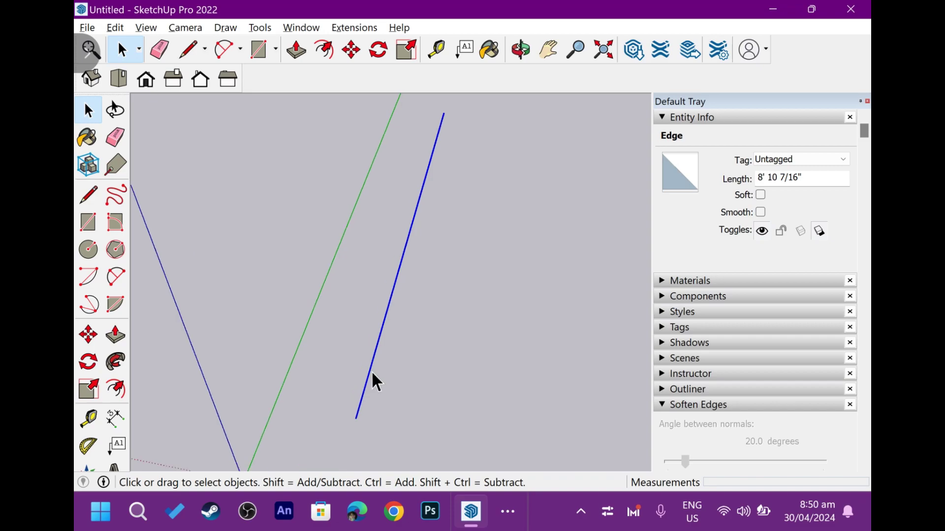
- With the Line tool, show the edge's Midpoint and Endpoint snaps while orbiting around it
{"action": "key", "text": "l"}
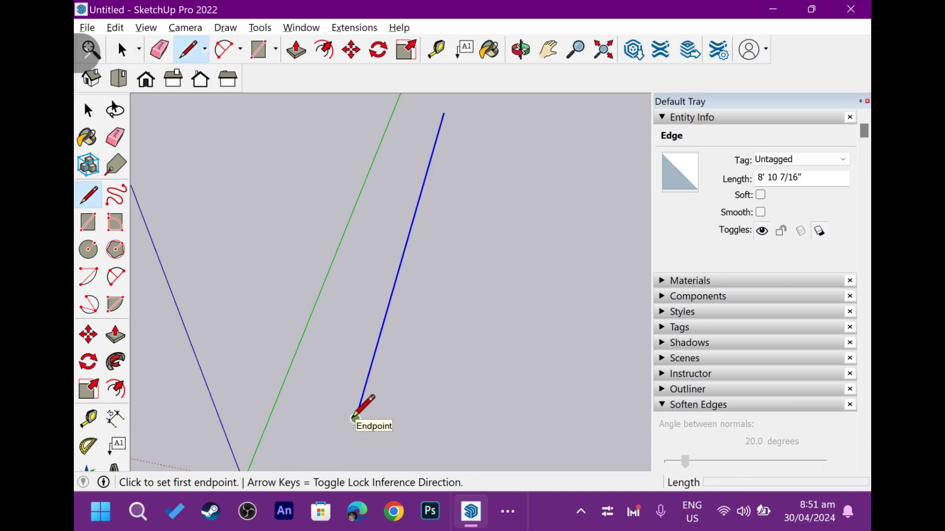
{"action": "left_click", "coordinate": [412, 226]}
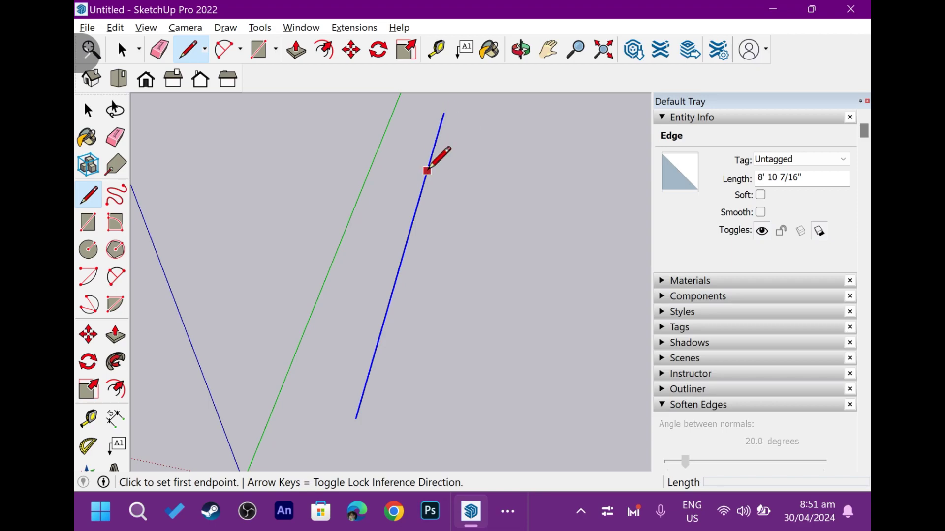
{"action": "mouse_move", "coordinate": [427, 171]}
{"action": "middle_mouse_down"}
{"action": "mouse_move", "coordinate": [409, 197]}
{"action": "mouse_move", "coordinate": [422, 246]}
{"action": "middle_mouse_up"}
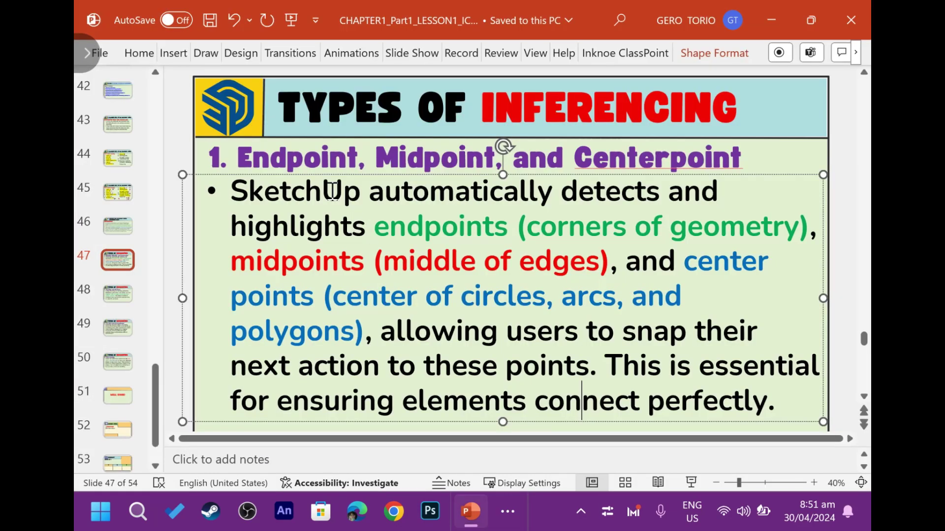
{"action": "left_click_drag", "start_coordinate": [269, 199], "coordinate": [790, 397]}
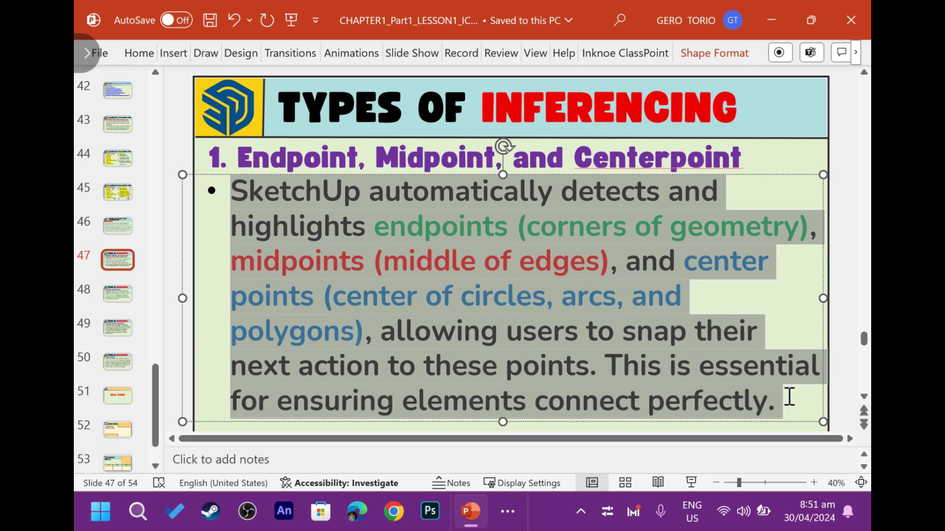
{"action": "left_click", "coordinate": [394, 293]}
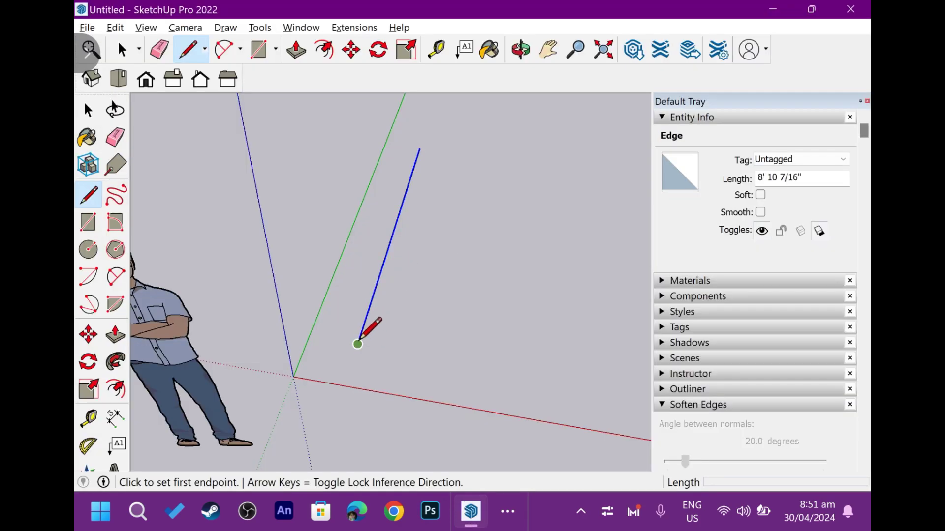
{"action": "scroll", "coordinate": [359, 343], "scroll_direction": "up", "scroll_amount": 2}
{"action": "scroll", "coordinate": [360, 346], "scroll_direction": "down", "scroll_amount": 1}
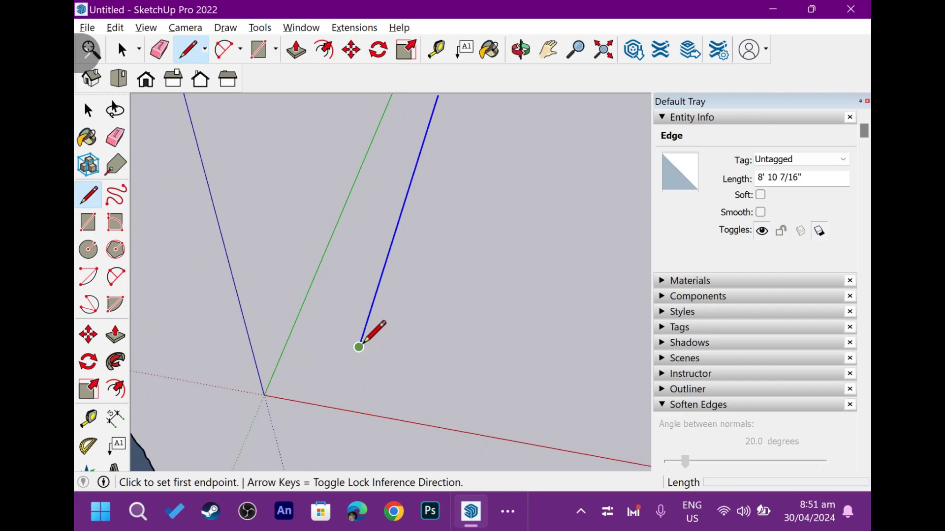
{"action": "scroll", "coordinate": [360, 347], "scroll_direction": "down", "scroll_amount": 1}
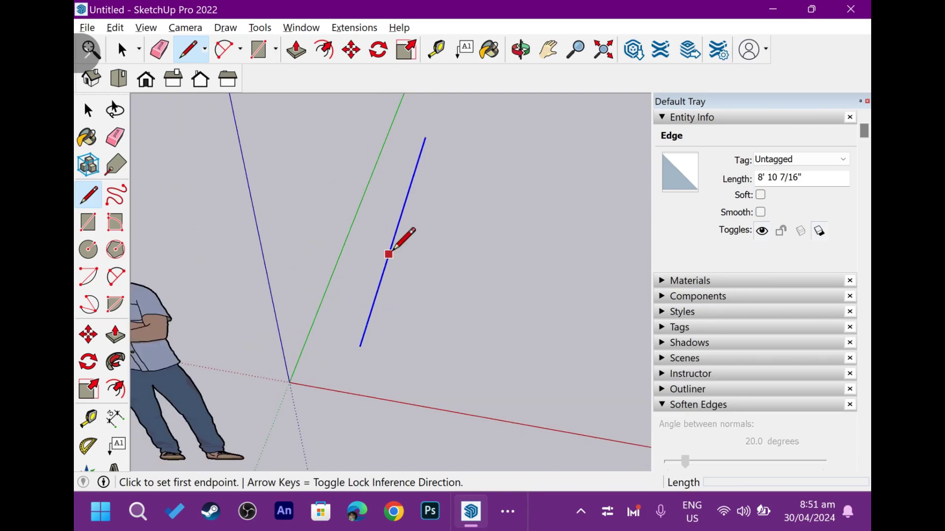
{"action": "mouse_move", "coordinate": [435, 126]}
{"action": "middle_mouse_down"}
{"action": "mouse_move", "coordinate": [407, 158]}
{"action": "mouse_move", "coordinate": [415, 159]}
{"action": "middle_mouse_up"}
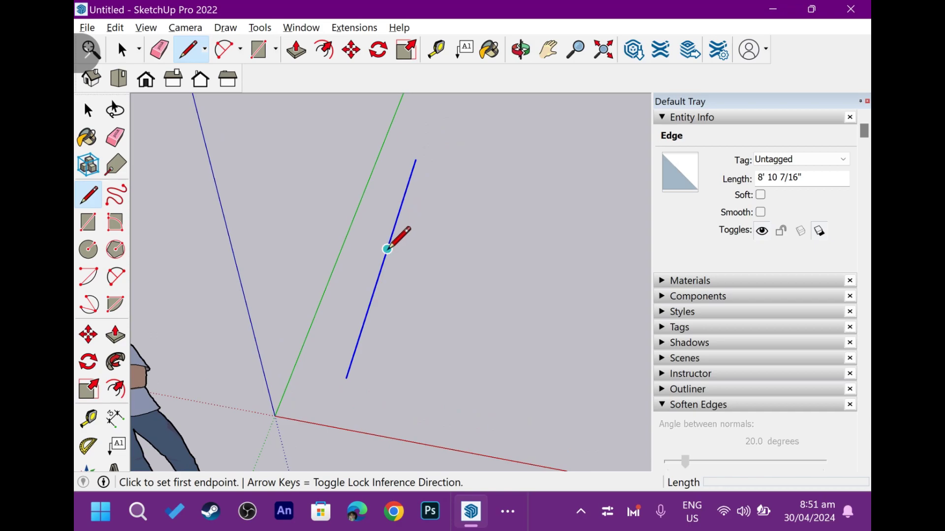
{"action": "mouse_move", "coordinate": [387, 249]}
{"action": "middle_mouse_down"}
{"action": "mouse_move", "coordinate": [334, 259]}
{"action": "mouse_move", "coordinate": [520, 263]}
{"action": "middle_mouse_up"}
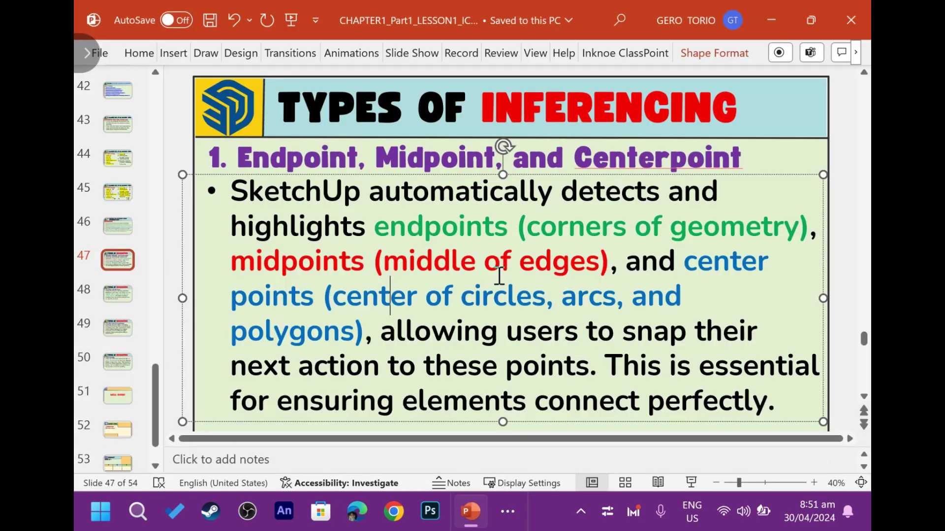
{"action": "left_click_drag", "start_coordinate": [373, 232], "coordinate": [609, 233]}
{"action": "left_click_drag", "start_coordinate": [250, 268], "coordinate": [361, 266]}
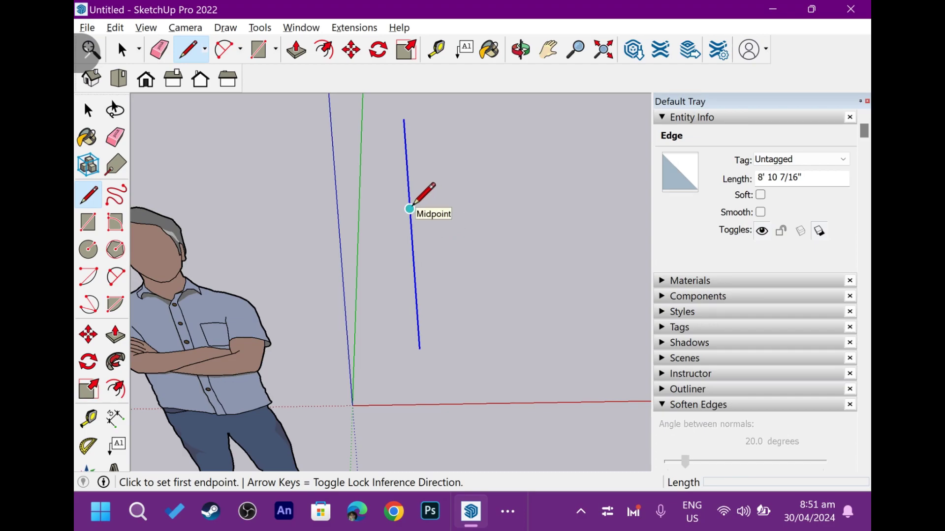
{"action": "mouse_move", "coordinate": [410, 209]}
{"action": "middle_mouse_down"}
{"action": "mouse_move", "coordinate": [506, 276]}
{"action": "mouse_move", "coordinate": [447, 282]}
{"action": "mouse_move", "coordinate": [439, 330]}
{"action": "mouse_move", "coordinate": [419, 313]}
{"action": "middle_mouse_up"}
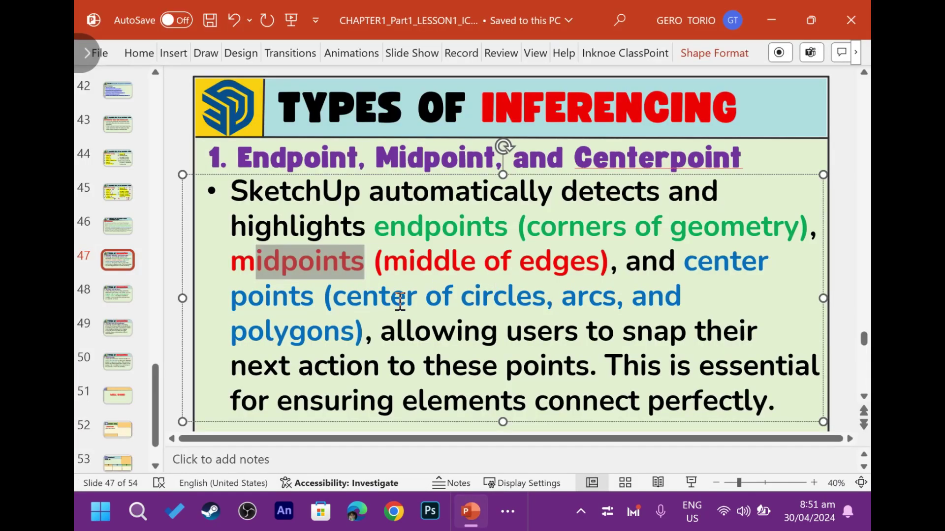
{"action": "left_click_drag", "start_coordinate": [333, 298], "coordinate": [543, 299]}
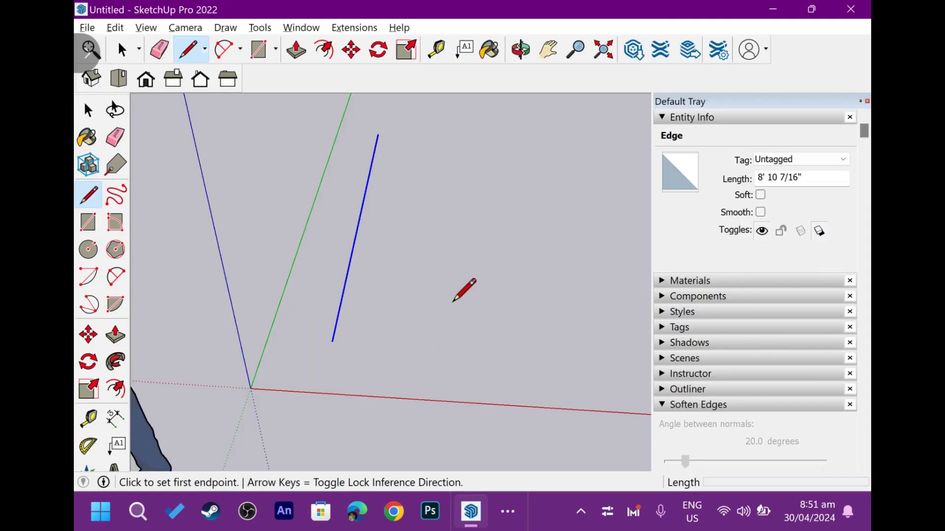
{"action": "middle_click_drag", "start_coordinate": [452, 302], "coordinate": [463, 246]}
{"action": "key", "text": "c"}
- Draw a circle on the ground beside the existing edge
{"action": "left_click", "coordinate": [494, 230]}
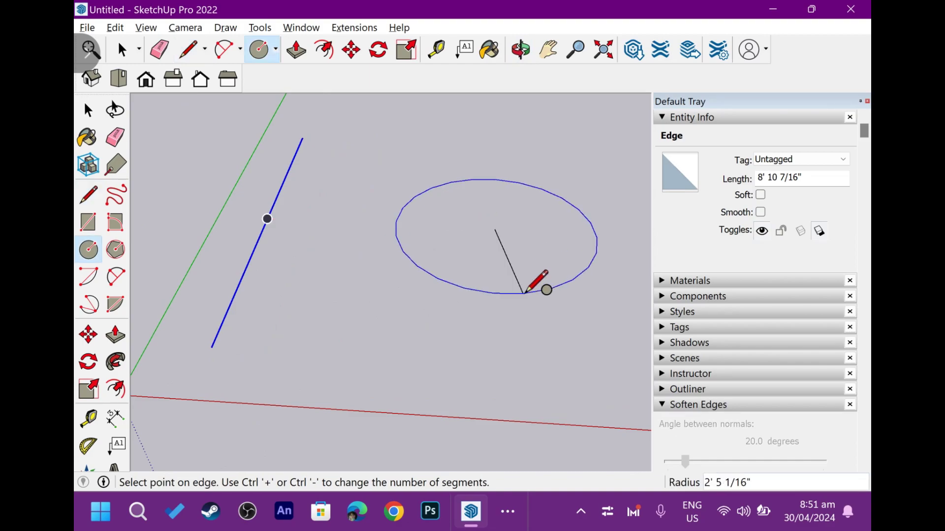
{"action": "left_click", "coordinate": [535, 324]}
{"action": "key", "text": "space"}
{"action": "mouse_move", "coordinate": [525, 348]}
{"action": "middle_mouse_down"}
{"action": "mouse_move", "coordinate": [497, 316]}
{"action": "mouse_move", "coordinate": [455, 354]}
{"action": "middle_mouse_up"}
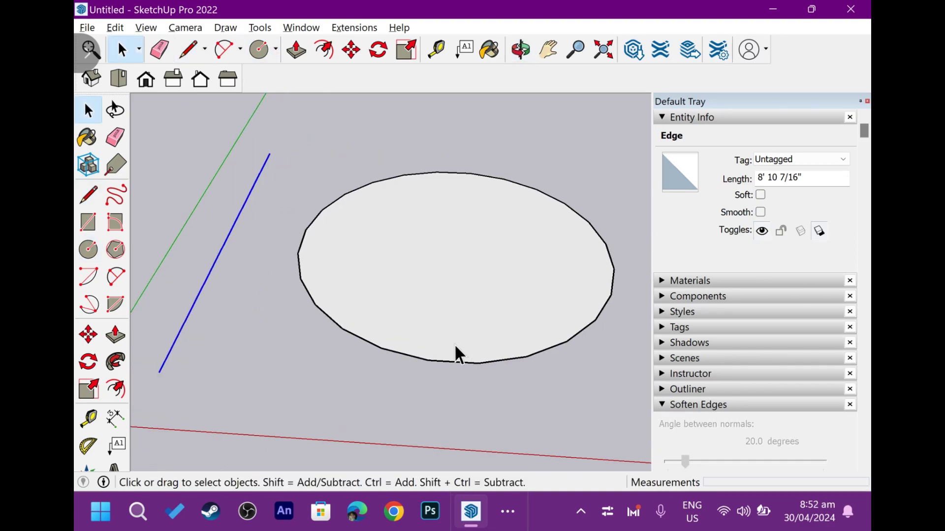
- Start a line from the circle's centre using the Center inference
{"action": "key", "text": "l"}
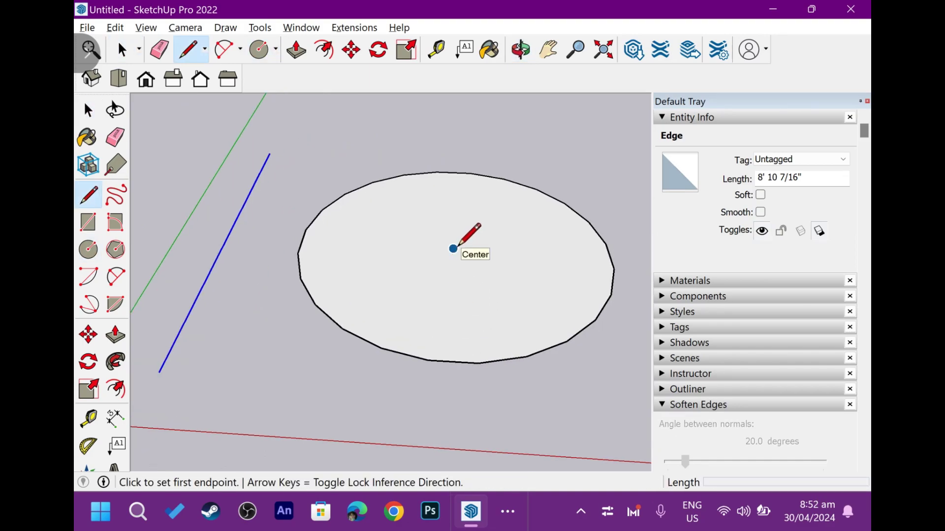
{"action": "mouse_move", "coordinate": [452, 248]}
{"action": "middle_mouse_down"}
{"action": "mouse_move", "coordinate": [459, 316]}
{"action": "mouse_move", "coordinate": [452, 253]}
{"action": "mouse_move", "coordinate": [451, 289]}
{"action": "mouse_move", "coordinate": [481, 217]}
{"action": "mouse_move", "coordinate": [430, 196]}
{"action": "mouse_move", "coordinate": [483, 245]}
{"action": "middle_mouse_up"}
{"action": "scroll", "coordinate": [455, 255], "scroll_direction": "down", "scroll_amount": 1}
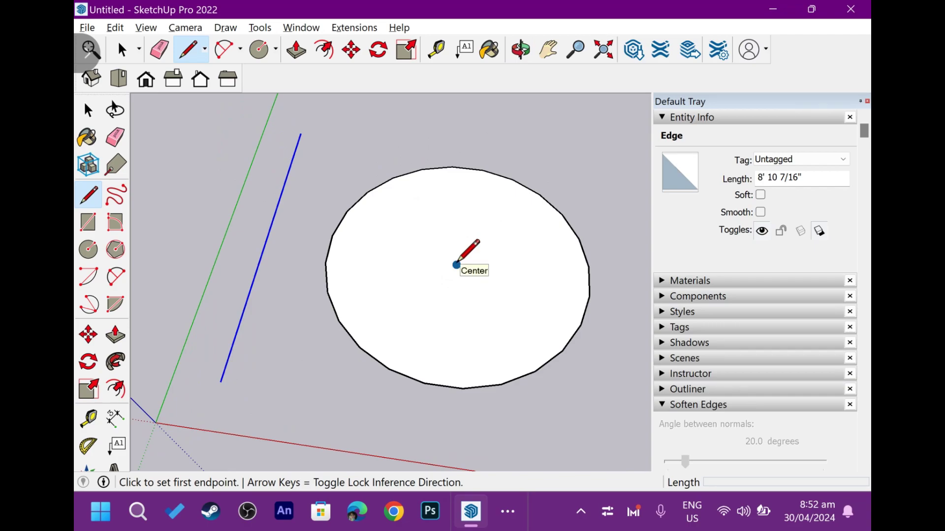
{"action": "scroll", "coordinate": [457, 265], "scroll_direction": "down", "scroll_amount": 1}
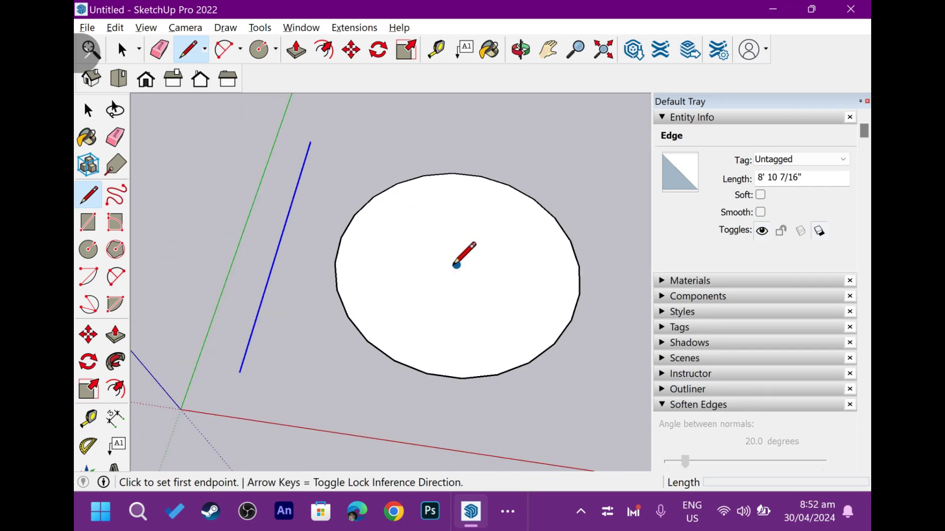
{"action": "scroll", "coordinate": [453, 266], "scroll_direction": "up", "scroll_amount": 1}
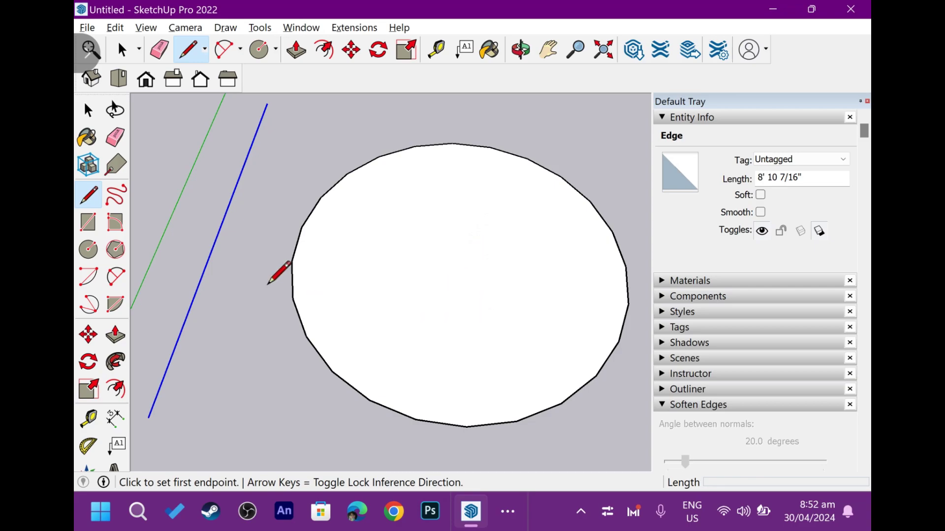
{"action": "scroll", "coordinate": [454, 251], "scroll_direction": "down", "scroll_amount": 2}
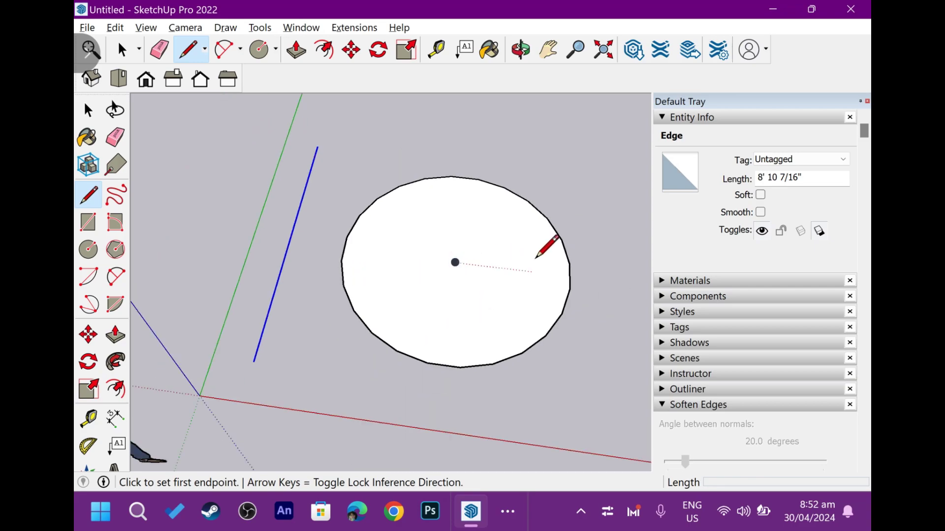
{"action": "scroll", "coordinate": [536, 257], "scroll_direction": "down", "scroll_amount": 1}
{"action": "key", "text": "space"}
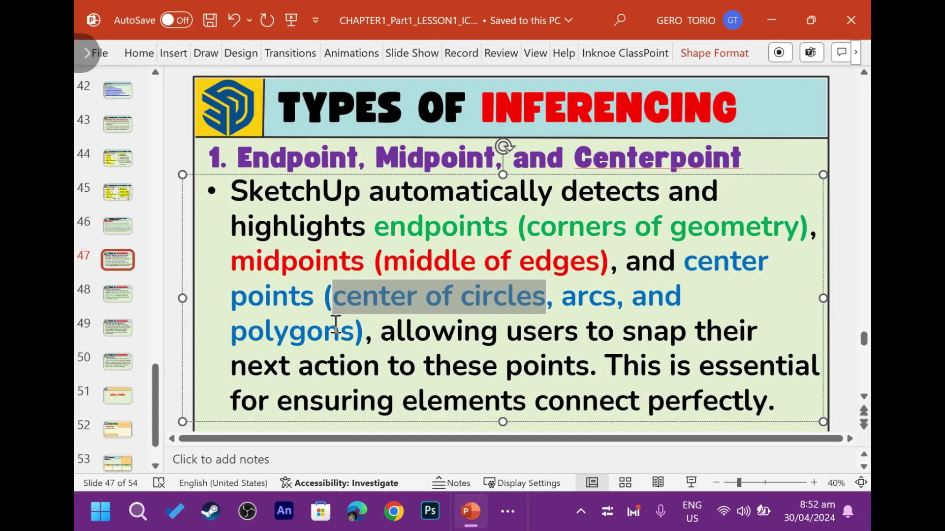
{"action": "left_click", "coordinate": [336, 325]}
{"action": "left_click_drag", "start_coordinate": [382, 332], "coordinate": [586, 334]}
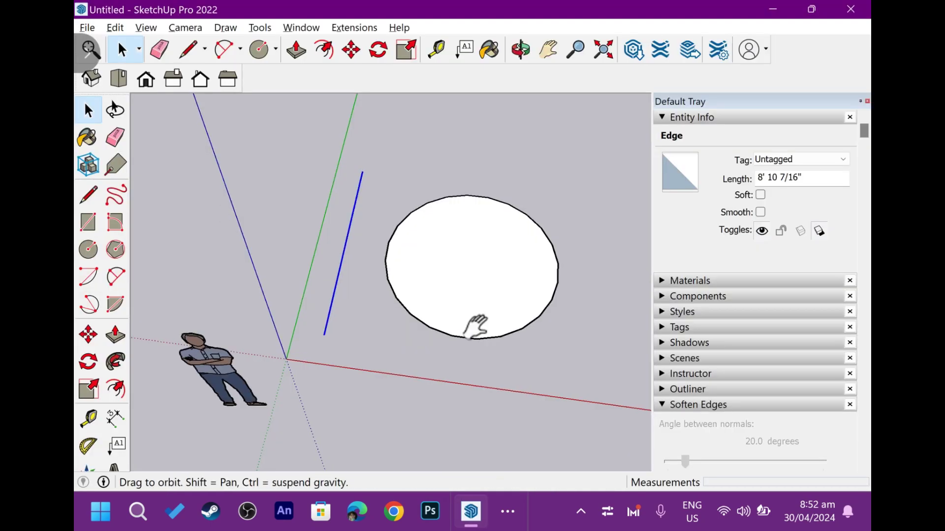
{"action": "middle_click_drag", "start_coordinate": [474, 327], "coordinate": [338, 285]}
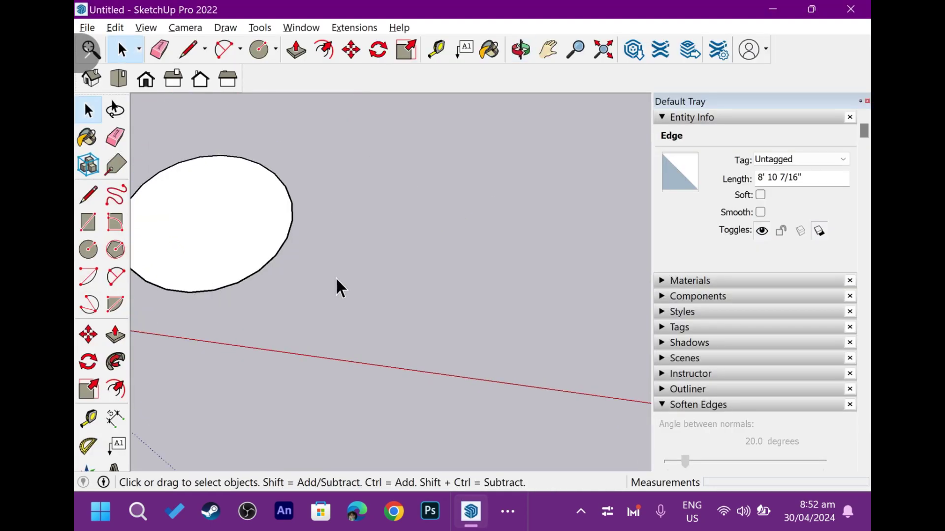
{"action": "key", "text": "r"}
{"action": "left_click", "coordinate": [382, 169]}
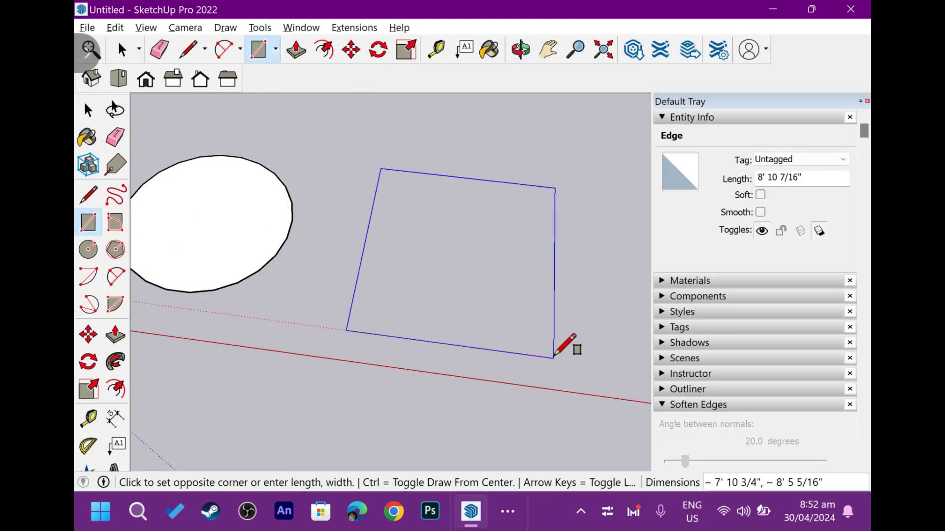
- Finish the second ground rectangle at its opposite corner
{"action": "left_click", "coordinate": [554, 357]}
{"action": "key", "text": "space"}
{"action": "scroll", "coordinate": [353, 223], "scroll_direction": "up", "scroll_amount": 2}
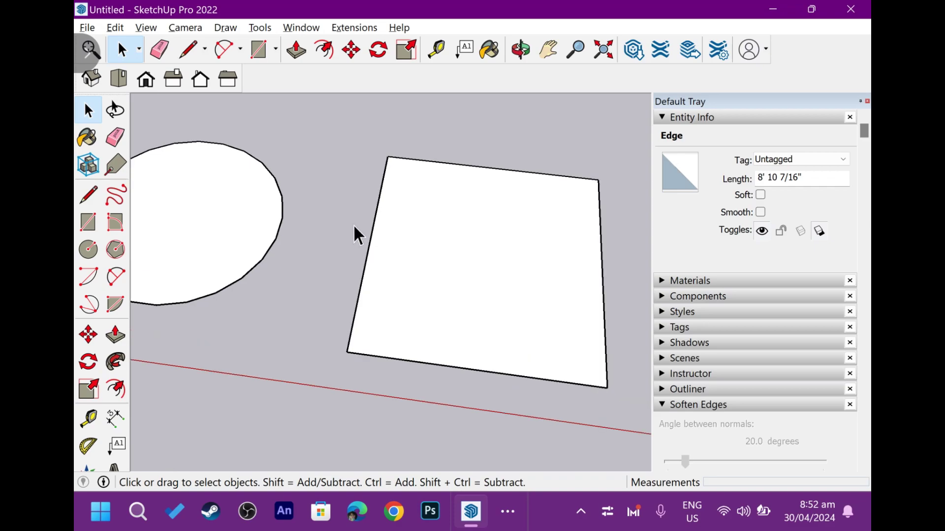
{"action": "scroll", "coordinate": [388, 255], "scroll_direction": "up", "scroll_amount": 2}
{"action": "middle_click_drag", "start_coordinate": [389, 258], "coordinate": [327, 217]}
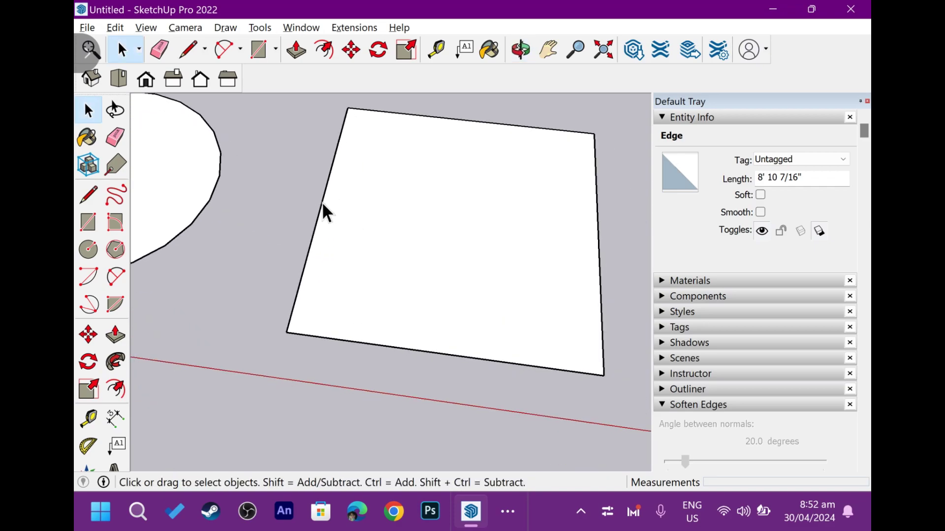
- Inspect the rectangle's left and top edges by selecting them, then clear the selection
{"action": "left_click", "coordinate": [322, 211]}
{"action": "left_click", "coordinate": [482, 123]}
{"action": "scroll", "coordinate": [327, 255], "scroll_direction": "up", "scroll_amount": 1}
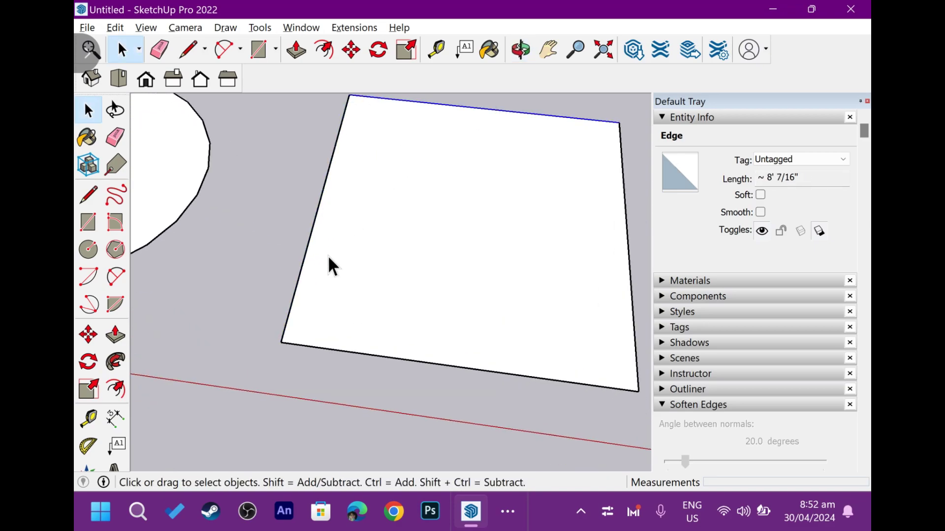
{"action": "left_click", "coordinate": [285, 346]}
{"action": "scroll", "coordinate": [276, 348], "scroll_direction": "up", "scroll_amount": 1}
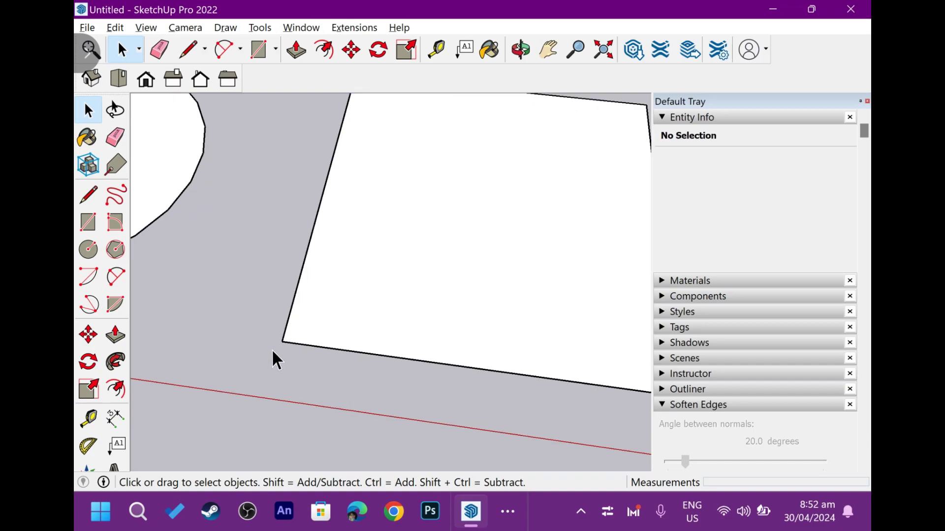
{"action": "scroll", "coordinate": [276, 347], "scroll_direction": "down", "scroll_amount": 2}
{"action": "middle_click_drag", "start_coordinate": [280, 345], "coordinate": [263, 360]}
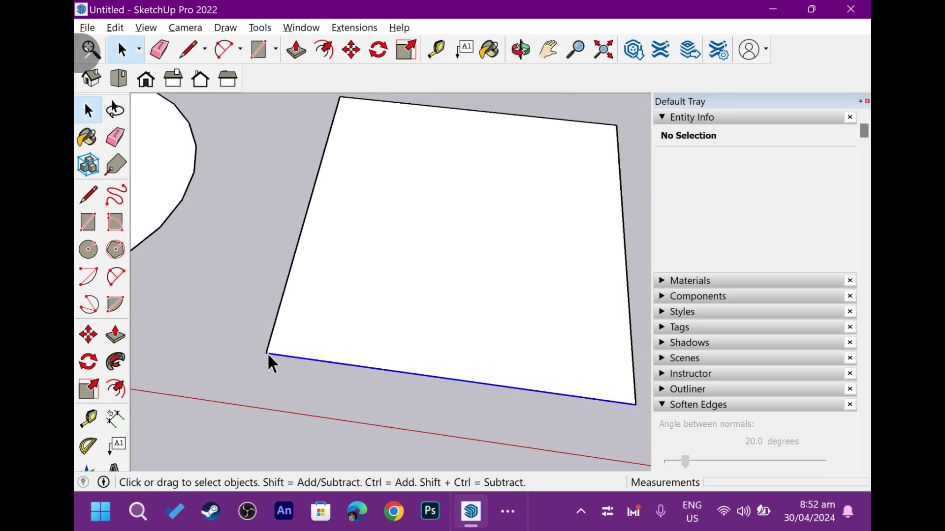
{"action": "key", "text": "l"}
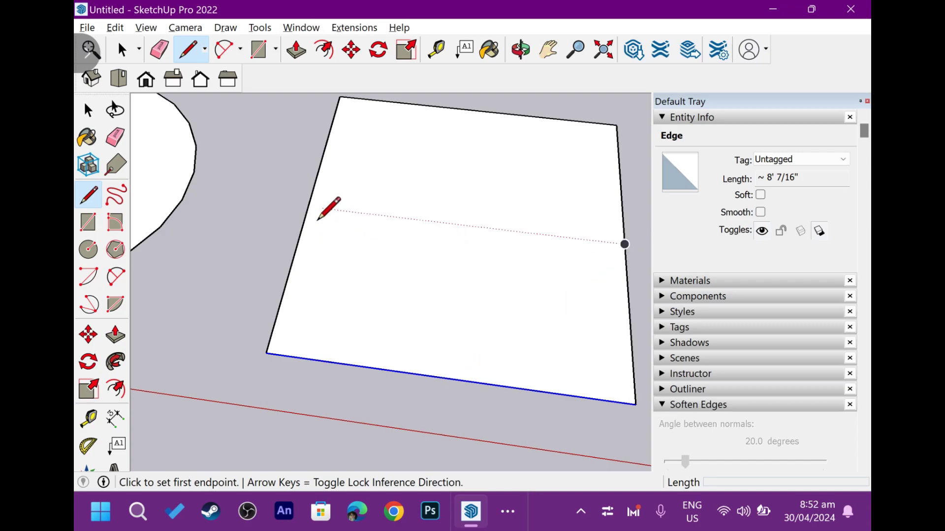
- Draw two midpoint-to-midpoint lines across the rectangle, top-to-bottom and left-to-right
{"action": "left_click", "coordinate": [475, 110]}
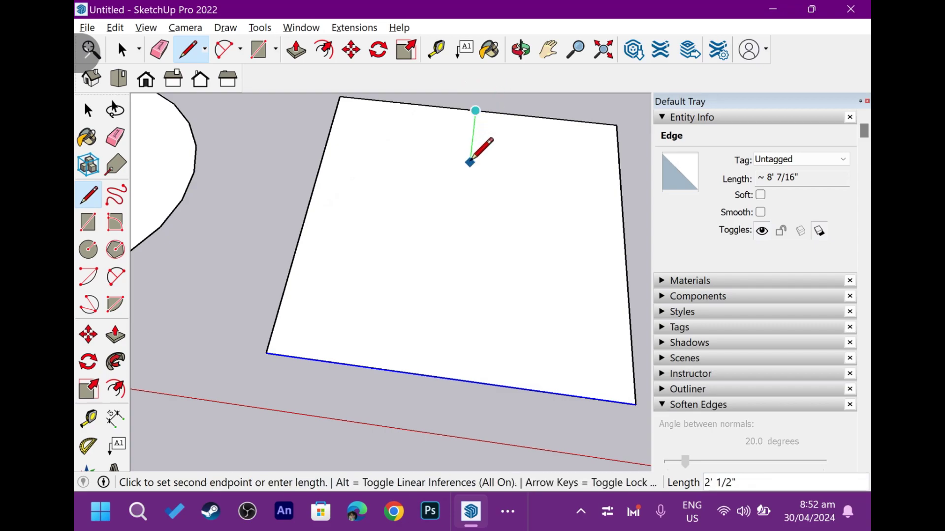
{"action": "left_click", "coordinate": [447, 377]}
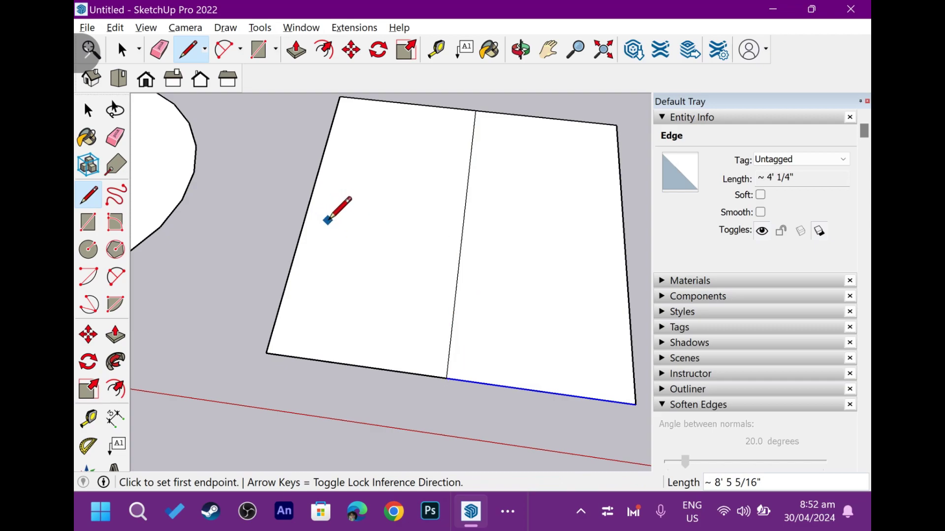
{"action": "mouse_move", "coordinate": [326, 219]}
{"action": "middle_mouse_down"}
{"action": "mouse_move", "coordinate": [310, 291]}
{"action": "mouse_move", "coordinate": [348, 403]}
{"action": "mouse_move", "coordinate": [370, 380]}
{"action": "mouse_move", "coordinate": [367, 390]}
{"action": "mouse_move", "coordinate": [396, 322]}
{"action": "middle_mouse_up"}
{"action": "mouse_move", "coordinate": [393, 282]}
{"action": "middle_mouse_down"}
{"action": "mouse_move", "coordinate": [370, 306]}
{"action": "mouse_move", "coordinate": [384, 306]}
{"action": "middle_mouse_up"}
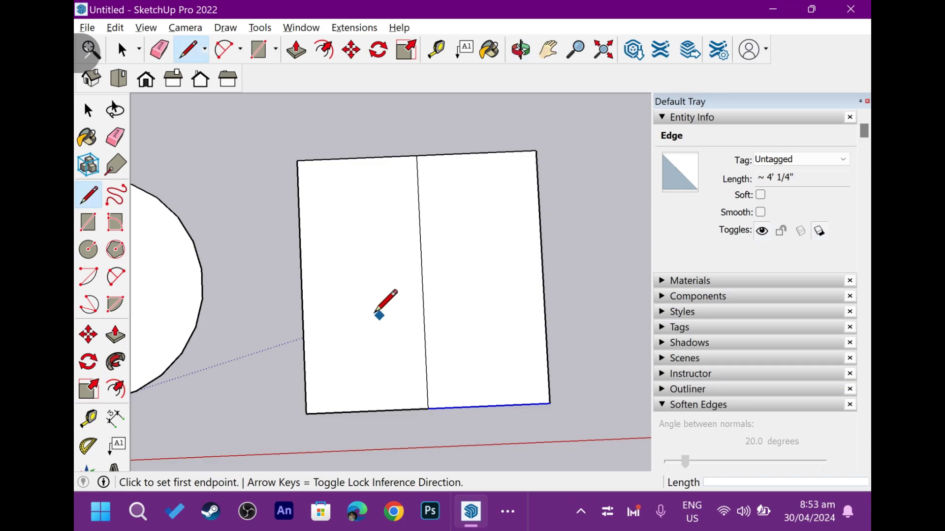
{"action": "left_click", "coordinate": [301, 286]}
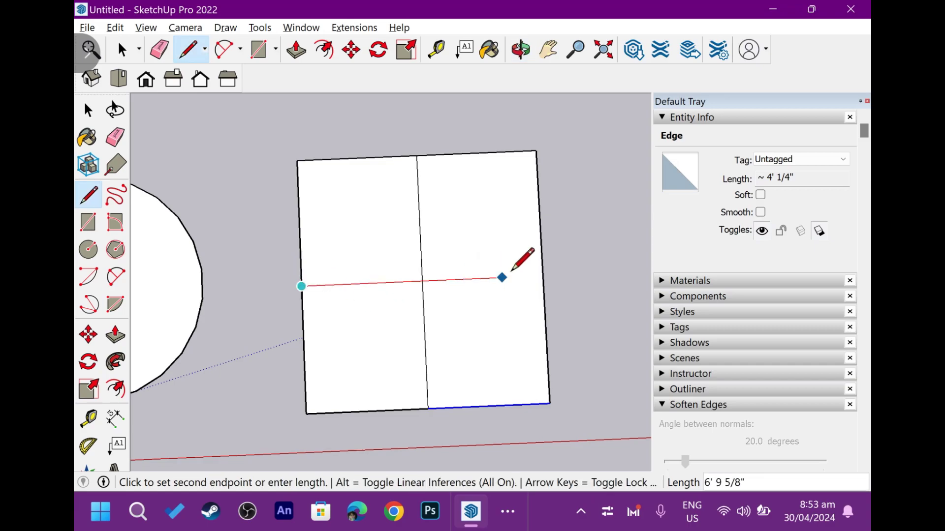
{"action": "left_click", "coordinate": [542, 276]}
{"action": "key", "text": "space"}
{"action": "scroll", "coordinate": [485, 282], "scroll_direction": "up", "scroll_amount": 1}
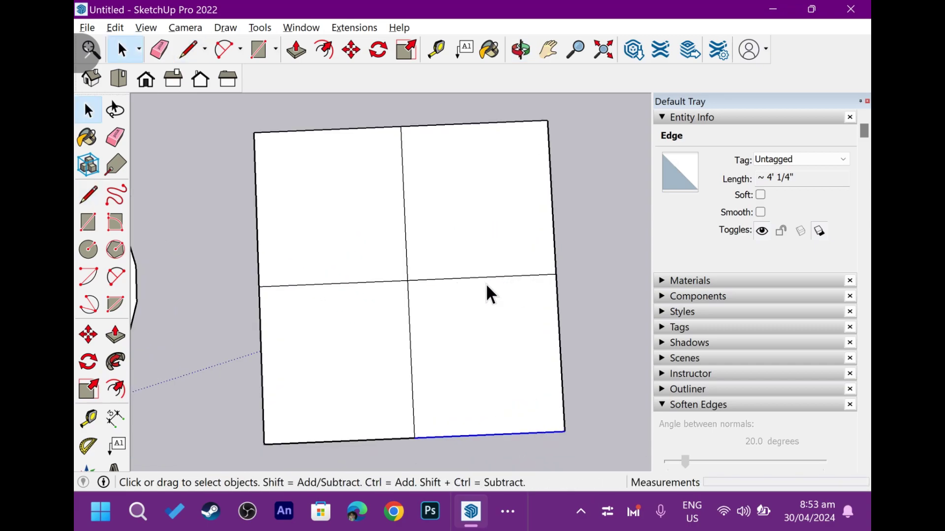
{"action": "middle_click_drag", "start_coordinate": [485, 282], "coordinate": [523, 279]}
{"action": "scroll", "coordinate": [522, 295], "scroll_direction": "up", "scroll_amount": 1}
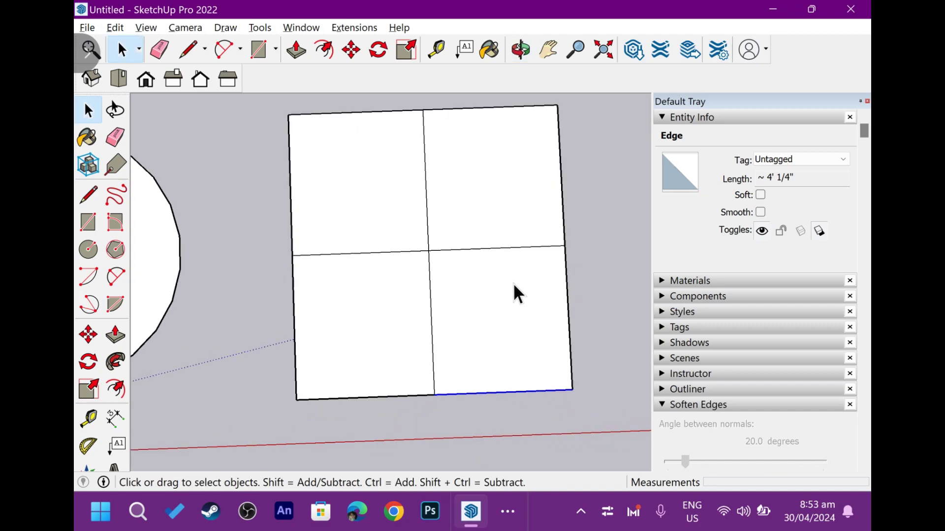
{"action": "left_click", "coordinate": [427, 240]}
{"action": "left_click", "coordinate": [429, 287]}
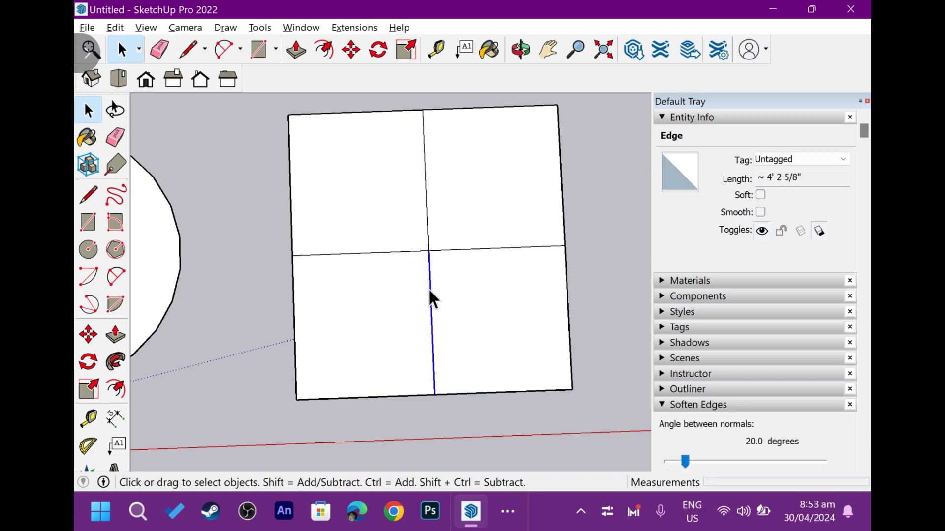
{"action": "left_click", "coordinate": [404, 251]}
{"action": "left_click", "coordinate": [461, 248]}
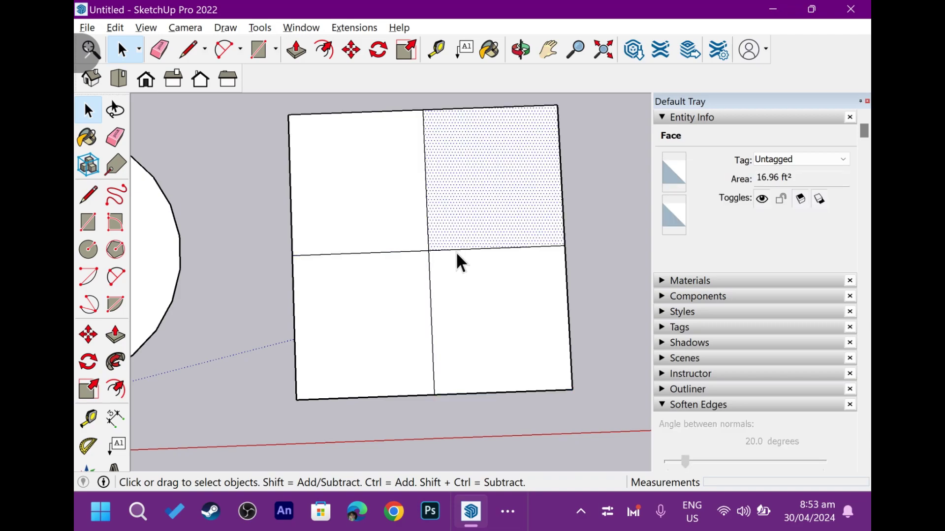
{"action": "left_click", "coordinate": [465, 249]}
{"action": "left_click", "coordinate": [586, 261]}
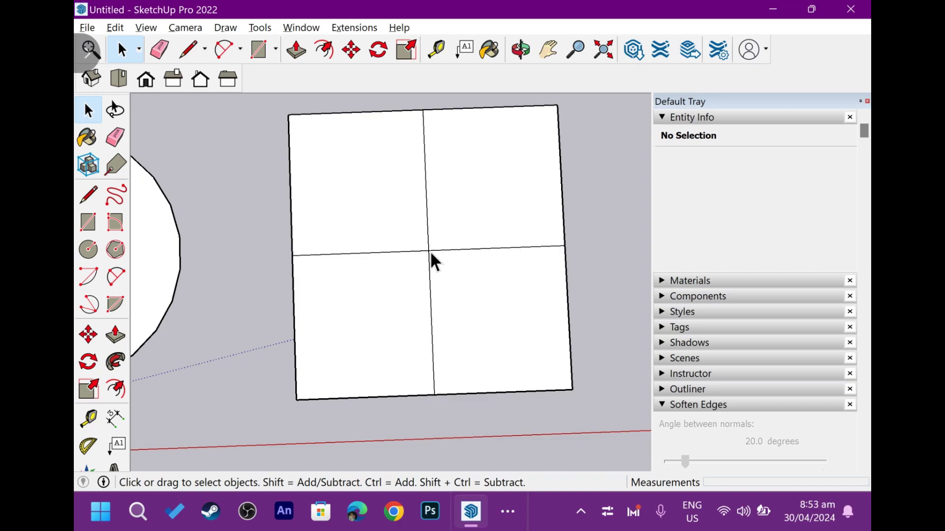
{"action": "left_click", "coordinate": [426, 231]}
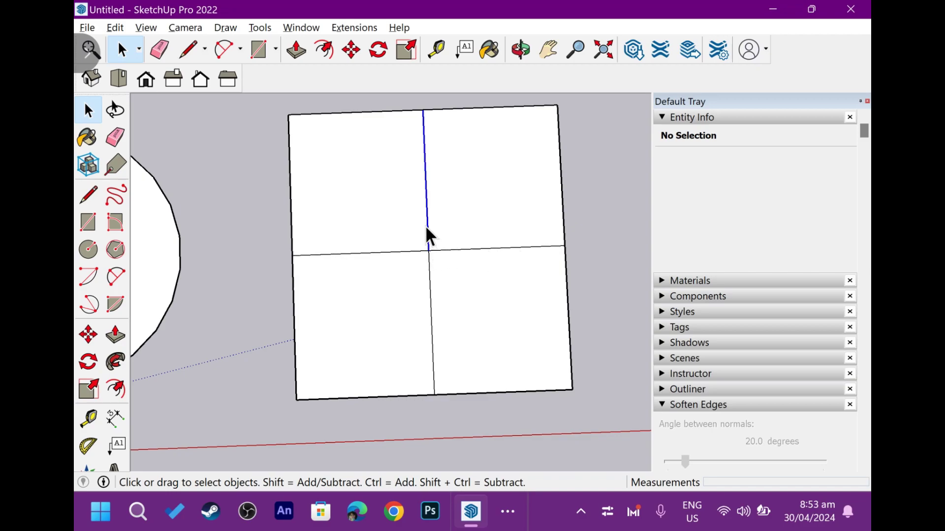
{"action": "left_click", "coordinate": [429, 281]}
{"action": "left_click", "coordinate": [397, 253]}
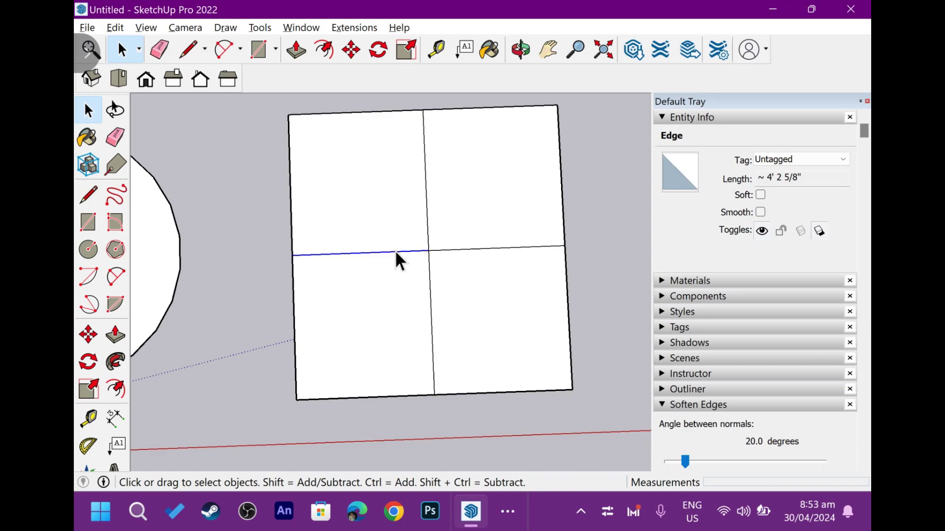
{"action": "left_click", "coordinate": [439, 250]}
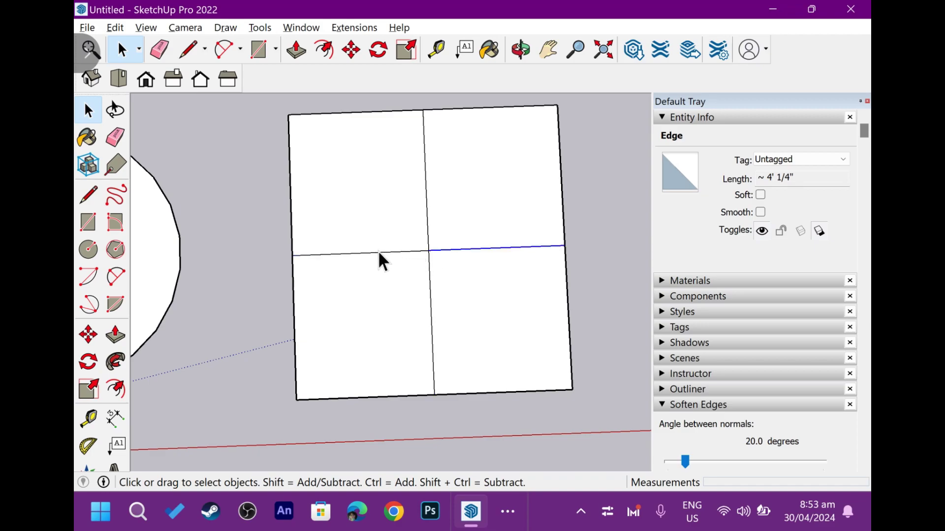
{"action": "left_click", "coordinate": [379, 253]}
{"action": "left_click", "coordinate": [446, 250]}
{"action": "left_click", "coordinate": [290, 220]}
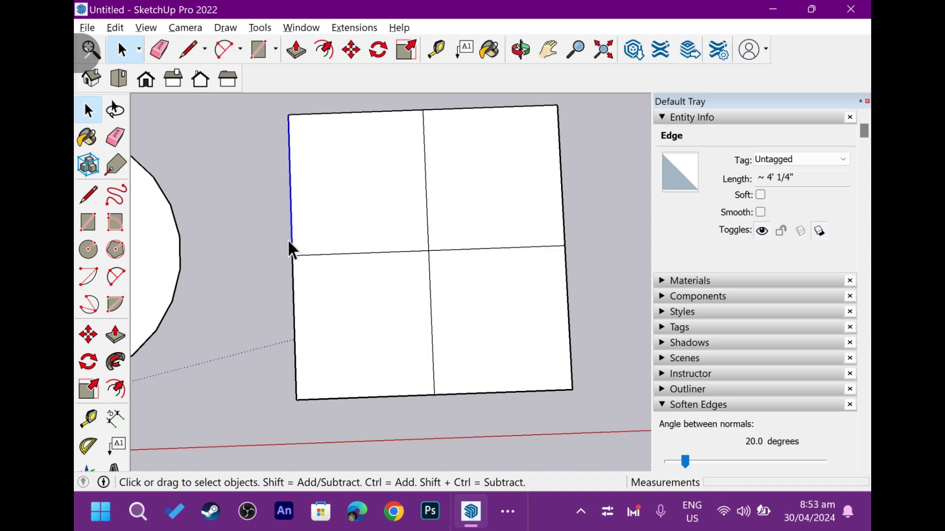
{"action": "left_click", "coordinate": [291, 298]}
{"action": "left_click", "coordinate": [313, 302]}
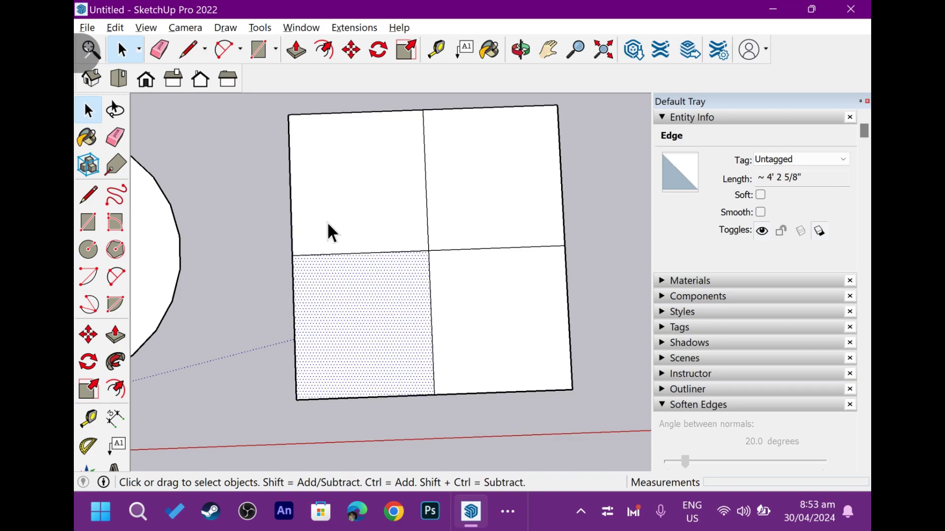
{"action": "left_click", "coordinate": [327, 221]}
{"action": "left_click", "coordinate": [470, 226]}
{"action": "left_click", "coordinate": [462, 341]}
{"action": "left_click", "coordinate": [373, 260]}
{"action": "left_click", "coordinate": [394, 241]}
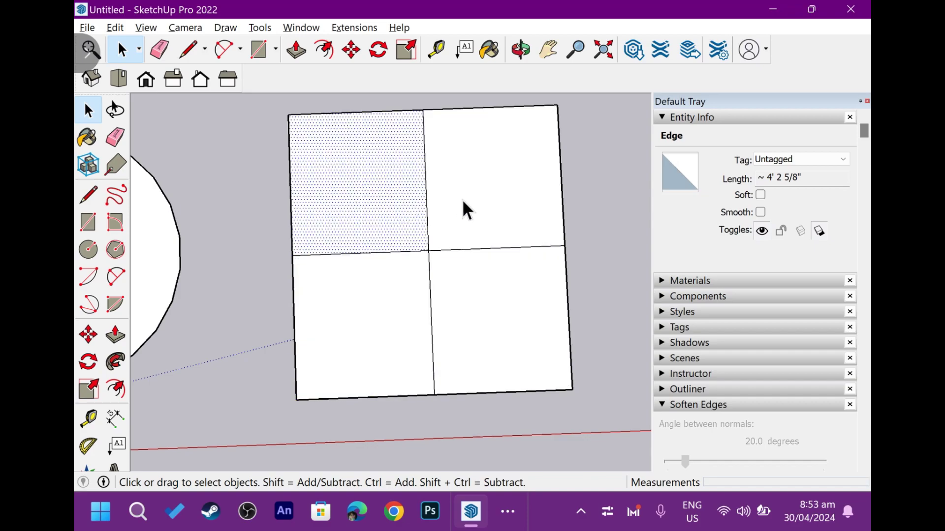
{"action": "left_click", "coordinate": [468, 227]}
{"action": "left_click", "coordinate": [463, 318]}
{"action": "left_click", "coordinate": [391, 211]}
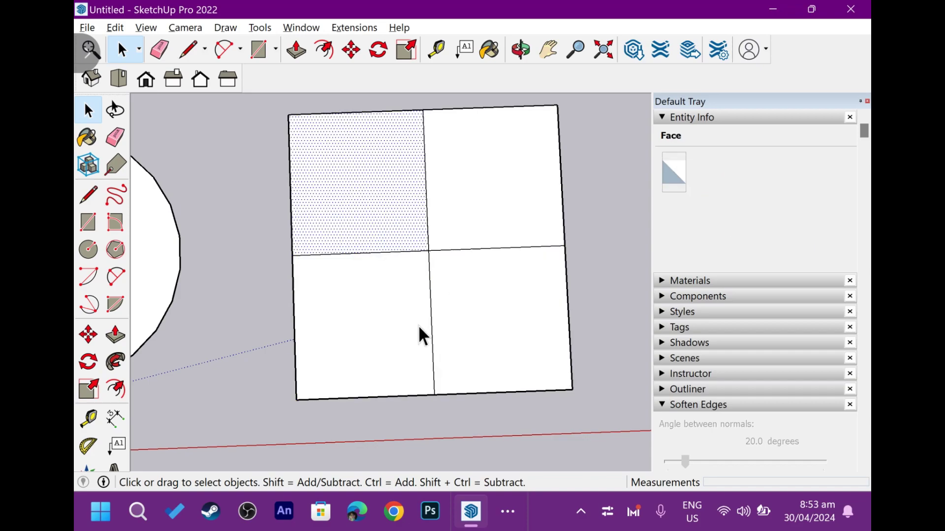
{"action": "middle_click_drag", "start_coordinate": [419, 334], "coordinate": [389, 345]}
{"action": "mouse_move", "coordinate": [374, 291]}
{"action": "middle_mouse_down"}
{"action": "mouse_move", "coordinate": [359, 282]}
{"action": "mouse_move", "coordinate": [371, 311]}
{"action": "middle_mouse_up"}
{"action": "mouse_move", "coordinate": [412, 370]}
{"action": "middle_mouse_down"}
{"action": "mouse_move", "coordinate": [403, 351]}
{"action": "mouse_move", "coordinate": [424, 325]}
{"action": "middle_mouse_up"}
{"action": "left_click", "coordinate": [435, 187]}
{"action": "left_click", "coordinate": [441, 288]}
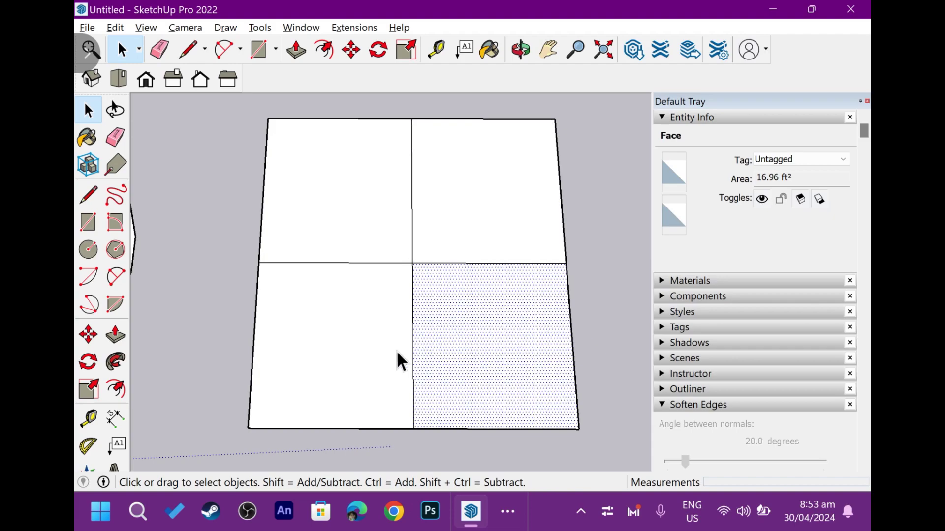
{"action": "left_click", "coordinate": [394, 344]}
{"action": "left_click", "coordinate": [367, 190]}
{"action": "left_click", "coordinate": [492, 194]}
{"action": "left_click", "coordinate": [465, 359]}
{"action": "left_click", "coordinate": [402, 254]}
{"action": "left_click", "coordinate": [422, 223]}
{"action": "key", "text": "Escape"}
{"action": "scroll", "coordinate": [361, 281], "scroll_direction": "up", "scroll_amount": 1}
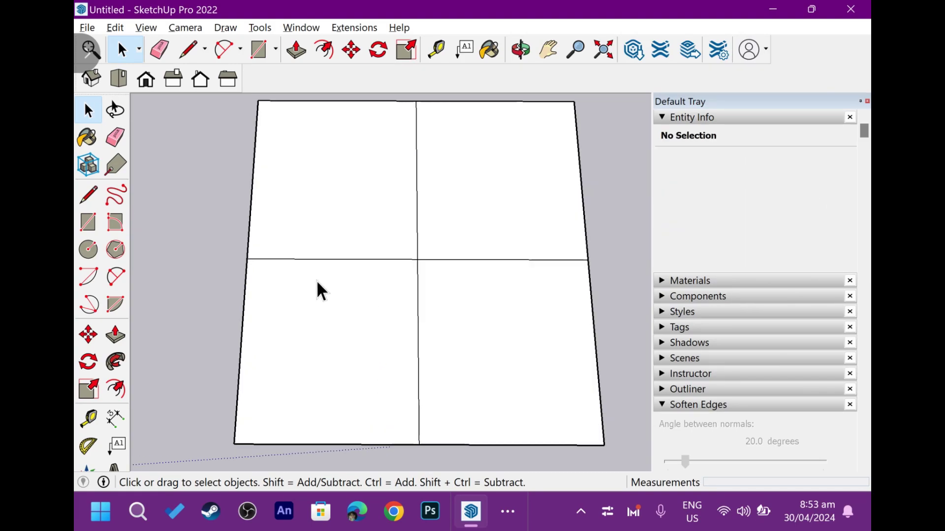
{"action": "middle_click_drag", "start_coordinate": [317, 282], "coordinate": [309, 362]}
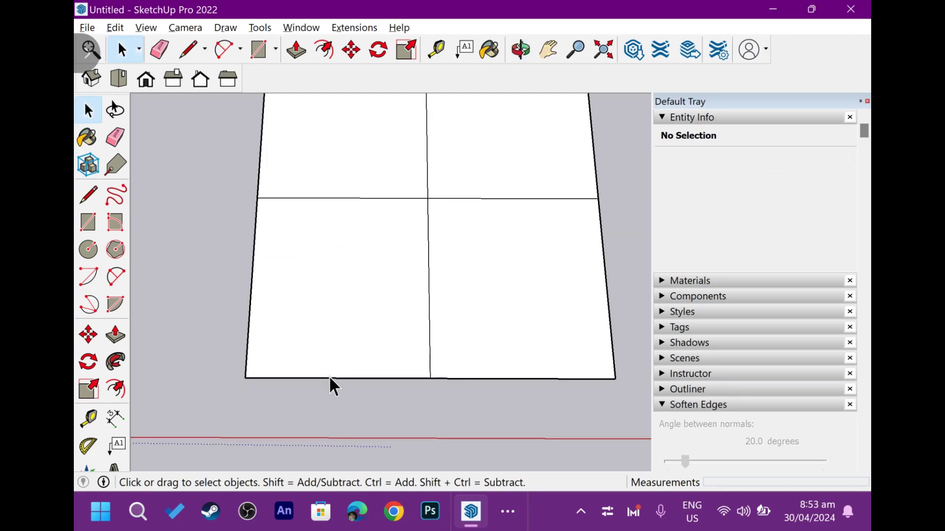
- Draw a line from the lower divider's midpoint to the right edge, splitting that quarter
{"action": "left_click", "coordinate": [329, 378]}
{"action": "scroll", "coordinate": [329, 378], "scroll_direction": "up", "scroll_amount": 1}
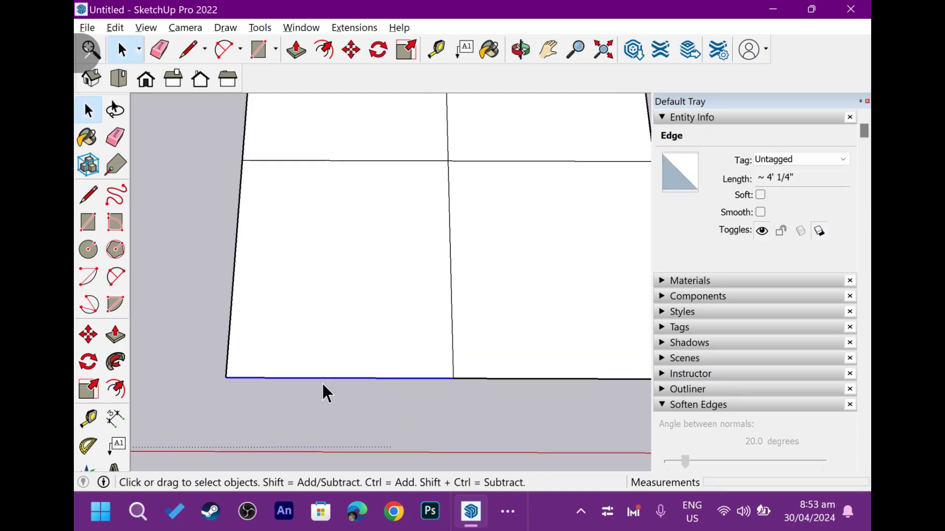
{"action": "key", "text": "l"}
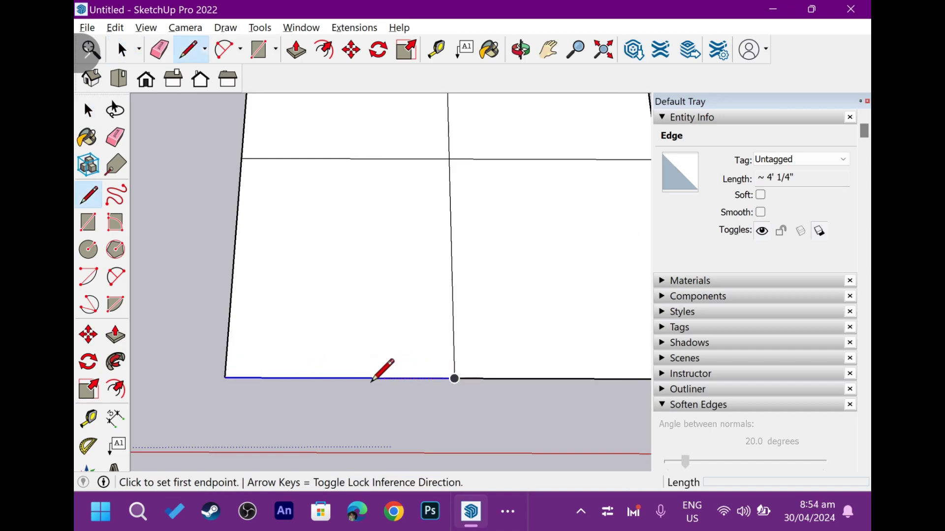
{"action": "scroll", "coordinate": [340, 378], "scroll_direction": "down", "scroll_amount": 1}
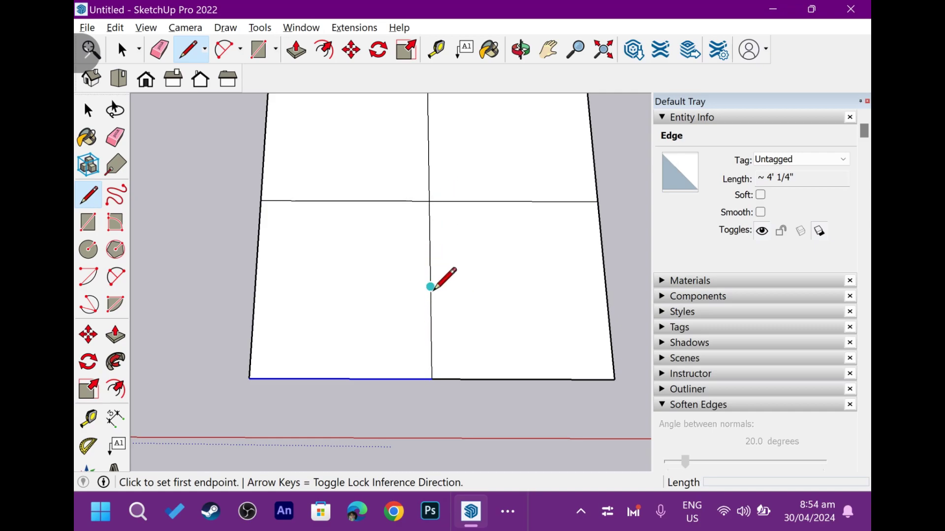
{"action": "left_click", "coordinate": [430, 286]}
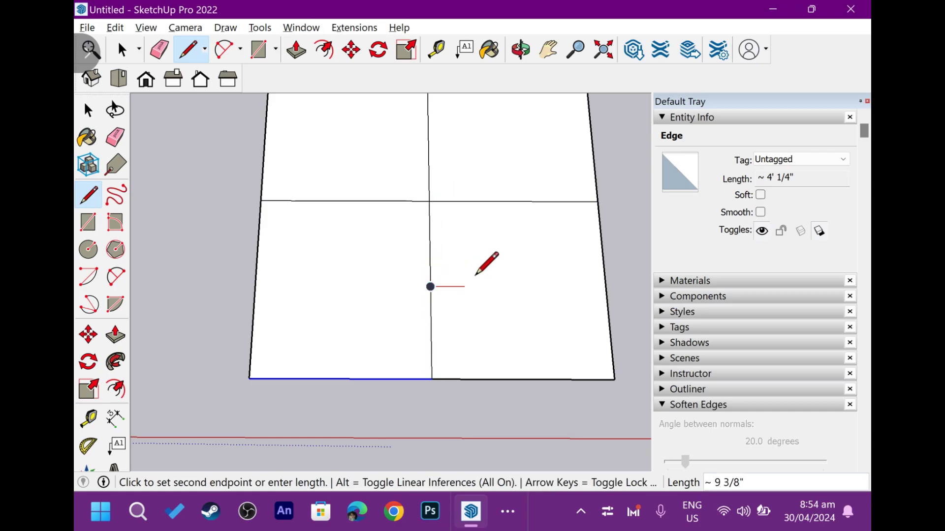
{"action": "left_click", "coordinate": [605, 287]}
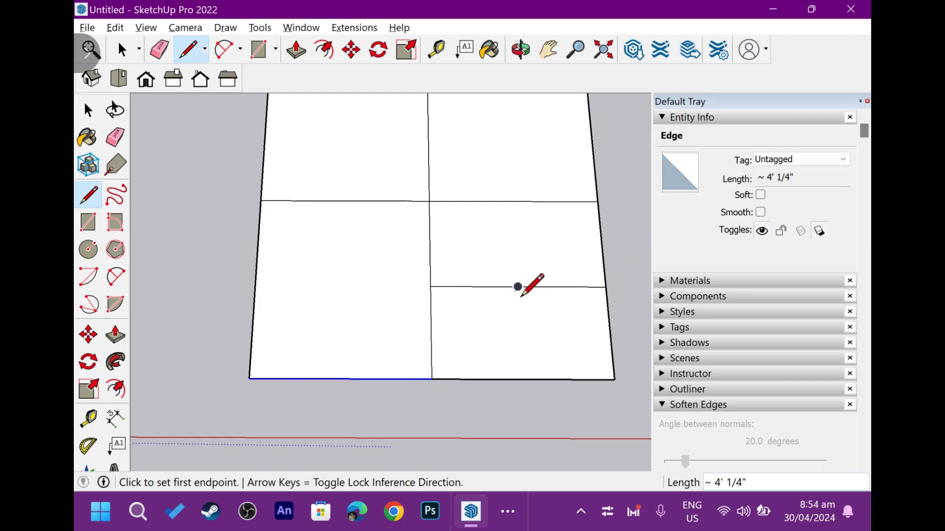
- Add a vertical edge to the bottom, a horizontal edge to the left side, and a vertical edge up
{"action": "mouse_move", "coordinate": [517, 286]}
{"action": "middle_mouse_down"}
{"action": "mouse_move", "coordinate": [481, 372]}
{"action": "mouse_move", "coordinate": [496, 353]}
{"action": "middle_mouse_up"}
{"action": "left_click", "coordinate": [484, 353]}
{"action": "left_click", "coordinate": [488, 448]}
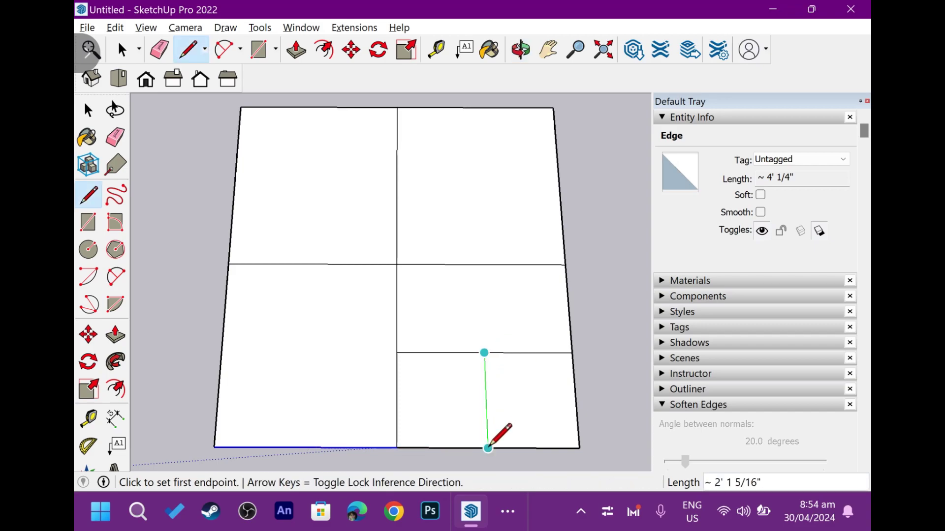
{"action": "left_click", "coordinate": [397, 353]}
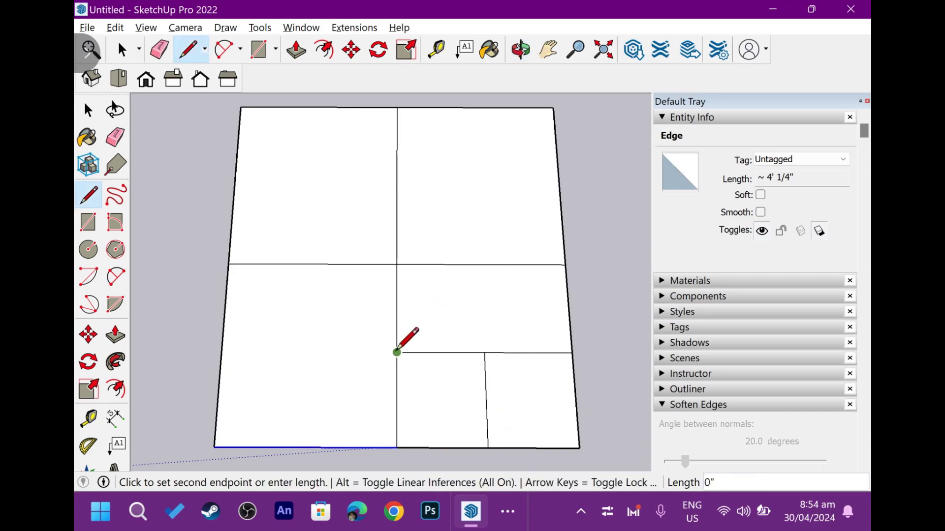
{"action": "left_click", "coordinate": [223, 352]}
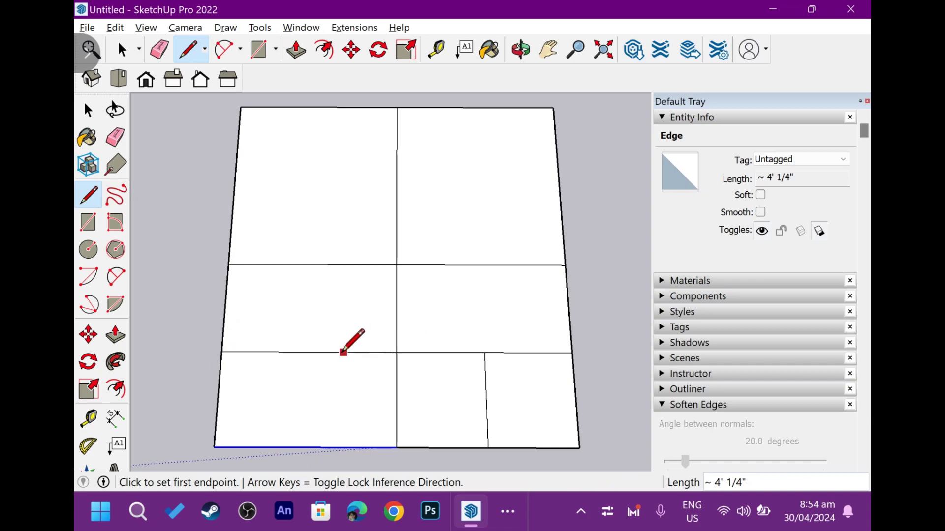
{"action": "left_click", "coordinate": [309, 352]}
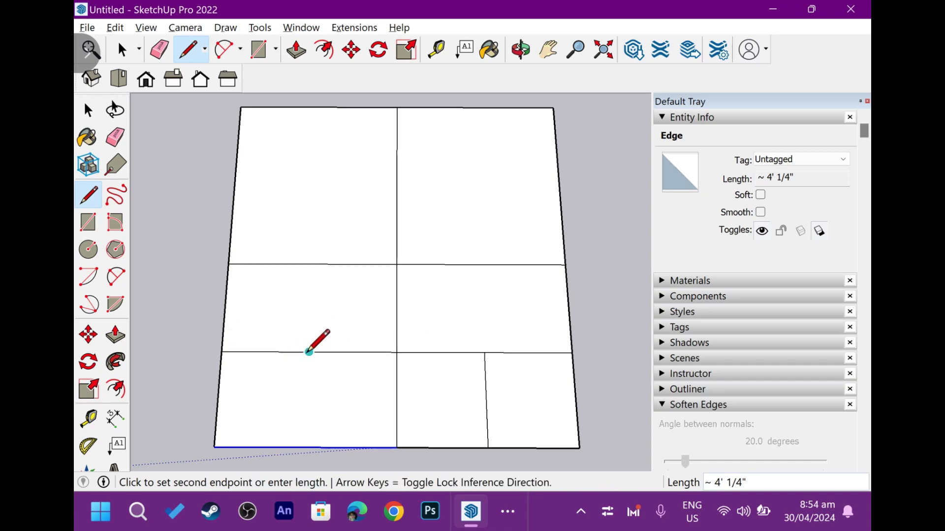
{"action": "left_click", "coordinate": [312, 264]}
{"action": "key", "text": "space"}
{"action": "mouse_move", "coordinate": [312, 270]}
{"action": "middle_mouse_down"}
{"action": "mouse_move", "coordinate": [327, 306]}
{"action": "mouse_move", "coordinate": [379, 291]}
{"action": "middle_mouse_up"}
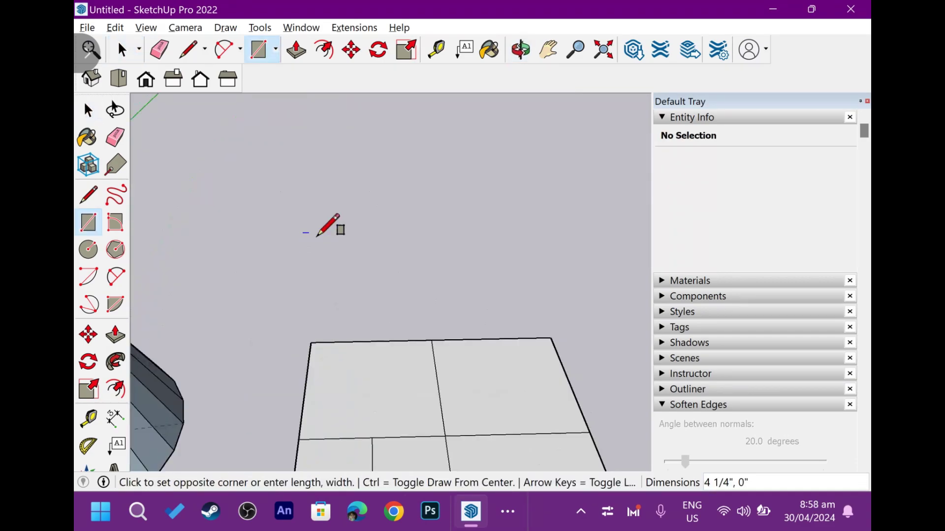
- Finish a 23.92 ft² rectangle beside the grid and push/pull it up into a box
{"action": "left_click", "coordinate": [422, 294]}
{"action": "key", "text": "space"}
{"action": "left_click", "coordinate": [383, 266]}
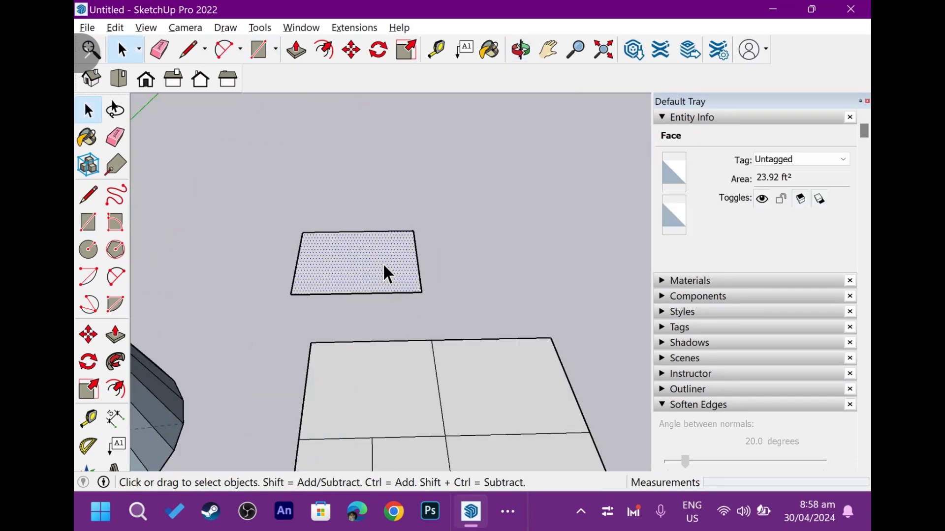
{"action": "key", "text": "p"}
{"action": "left_click", "coordinate": [373, 196]}
{"action": "key", "text": "space"}
{"action": "middle_click_drag", "start_coordinate": [372, 193], "coordinate": [309, 208]}
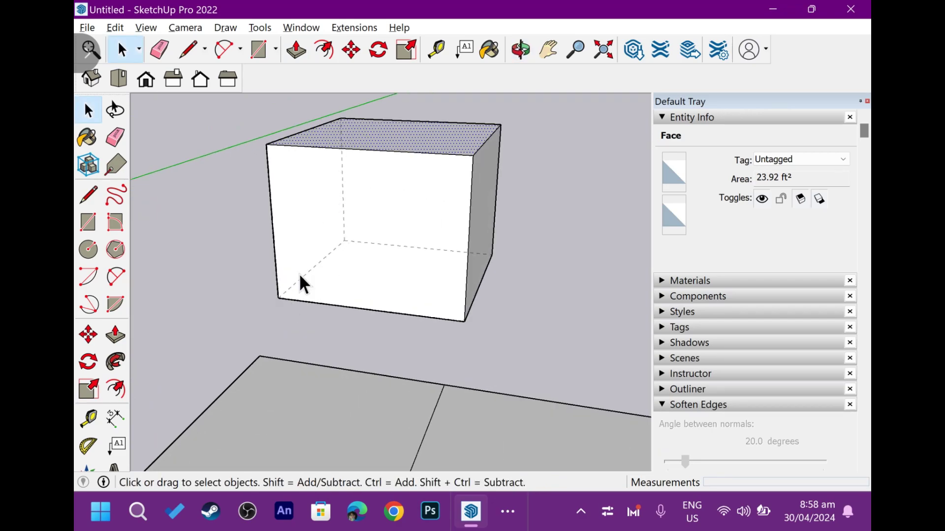
{"action": "right_click", "coordinate": [616, 82]}
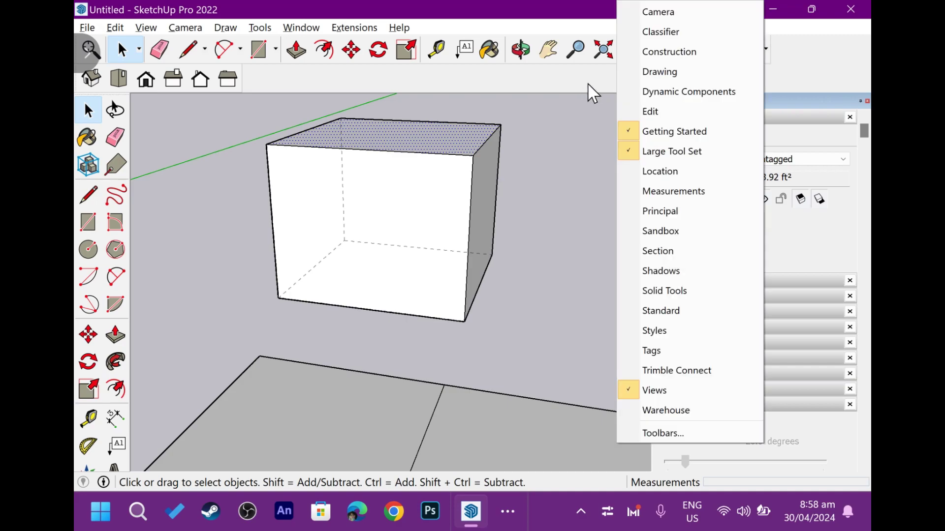
{"action": "left_click", "coordinate": [649, 391]}
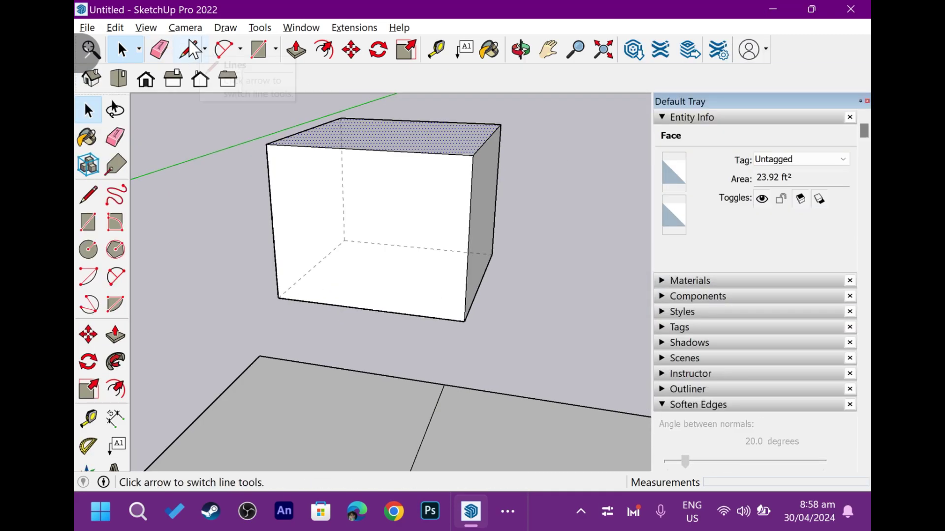
{"action": "left_click", "coordinate": [146, 28]}
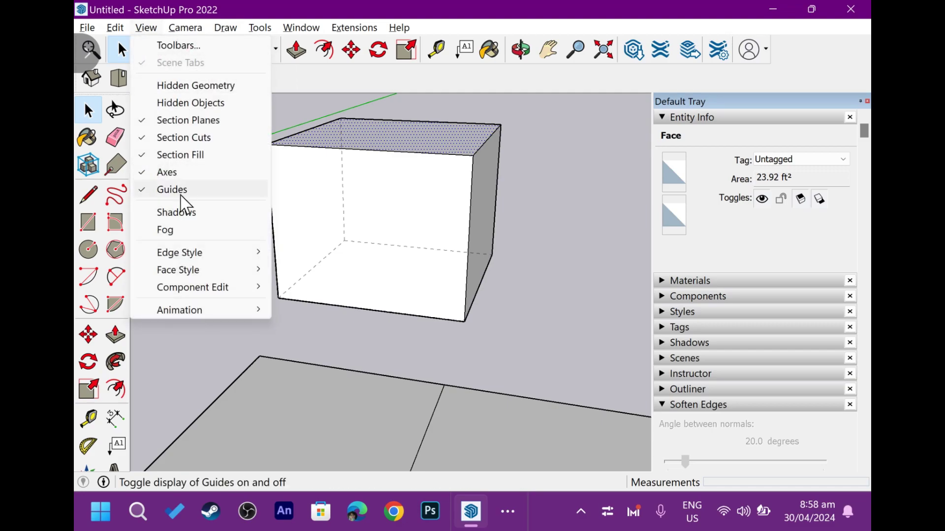
{"action": "mouse_move", "coordinate": [179, 253]}
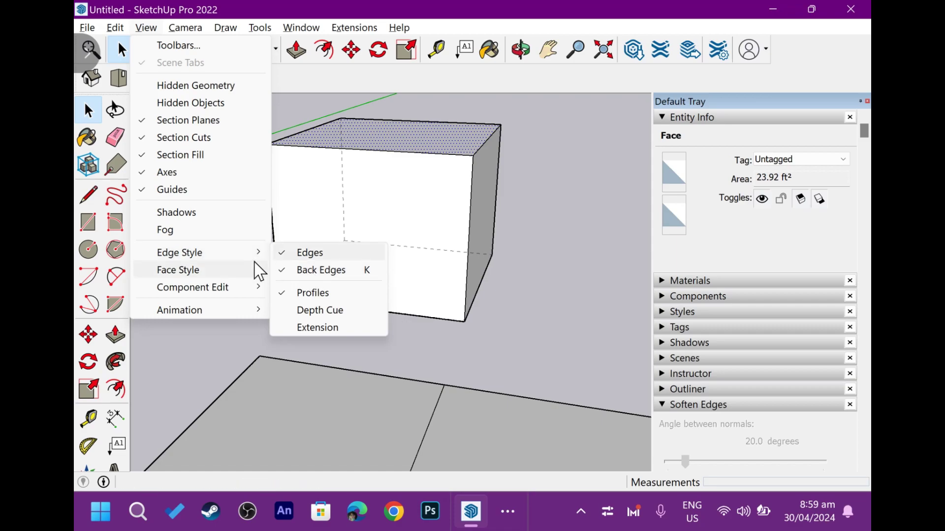
{"action": "left_click", "coordinate": [417, 320]}
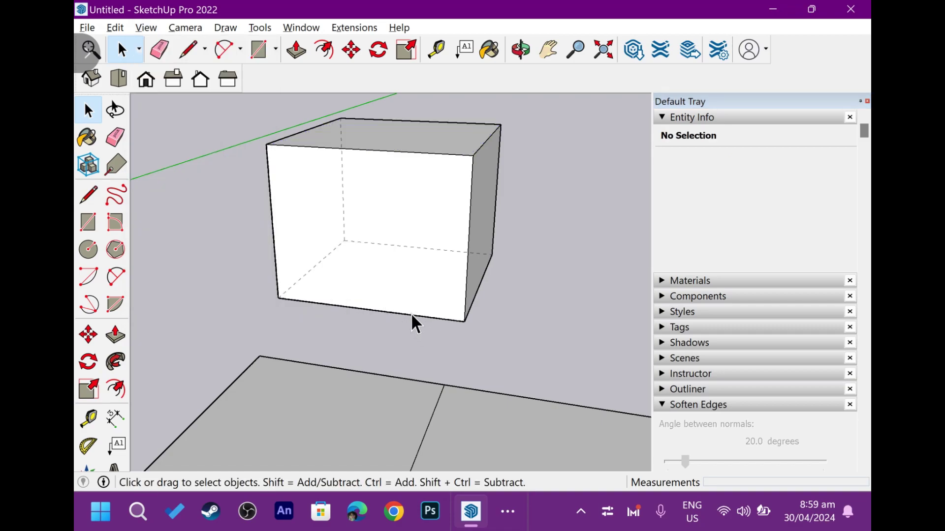
- Zoom and orbit to the cone, then toggle Back Edges on with K
{"action": "scroll", "coordinate": [350, 228], "scroll_direction": "down", "scroll_amount": 3}
{"action": "scroll", "coordinate": [349, 225], "scroll_direction": "up", "scroll_amount": 3}
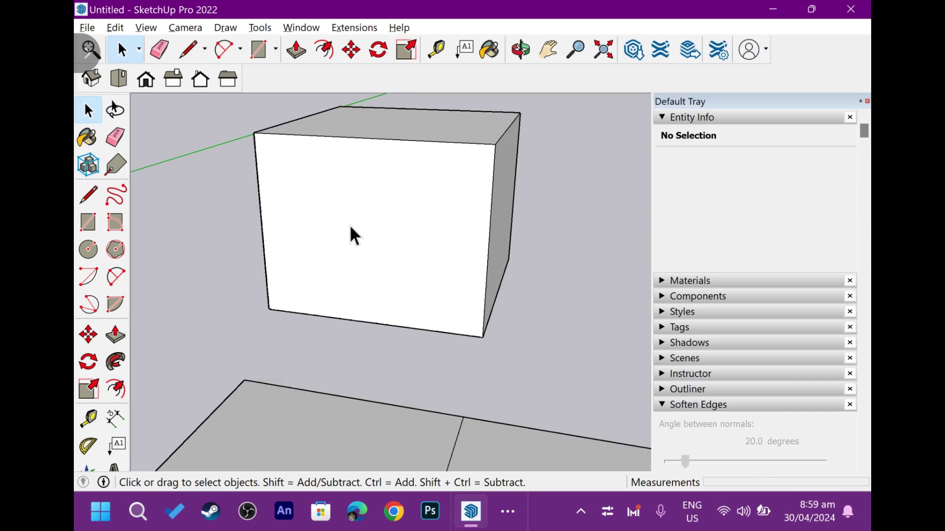
{"action": "scroll", "coordinate": [353, 222], "scroll_direction": "down", "scroll_amount": 1}
{"action": "scroll", "coordinate": [354, 220], "scroll_direction": "down", "scroll_amount": 2}
{"action": "mouse_move", "coordinate": [354, 220]}
{"action": "middle_mouse_down"}
{"action": "mouse_move", "coordinate": [276, 228]}
{"action": "mouse_move", "coordinate": [373, 217]}
{"action": "mouse_move", "coordinate": [204, 228]}
{"action": "mouse_move", "coordinate": [261, 262]}
{"action": "mouse_move", "coordinate": [345, 337]}
{"action": "mouse_move", "coordinate": [502, 289]}
{"action": "mouse_move", "coordinate": [352, 332]}
{"action": "mouse_move", "coordinate": [356, 283]}
{"action": "mouse_move", "coordinate": [330, 214]}
{"action": "mouse_move", "coordinate": [263, 145]}
{"action": "mouse_move", "coordinate": [288, 182]}
{"action": "middle_mouse_up"}
{"action": "scroll", "coordinate": [329, 199], "scroll_direction": "up", "scroll_amount": 2}
{"action": "scroll", "coordinate": [337, 208], "scroll_direction": "down", "scroll_amount": 1}
{"action": "key", "text": "k"}
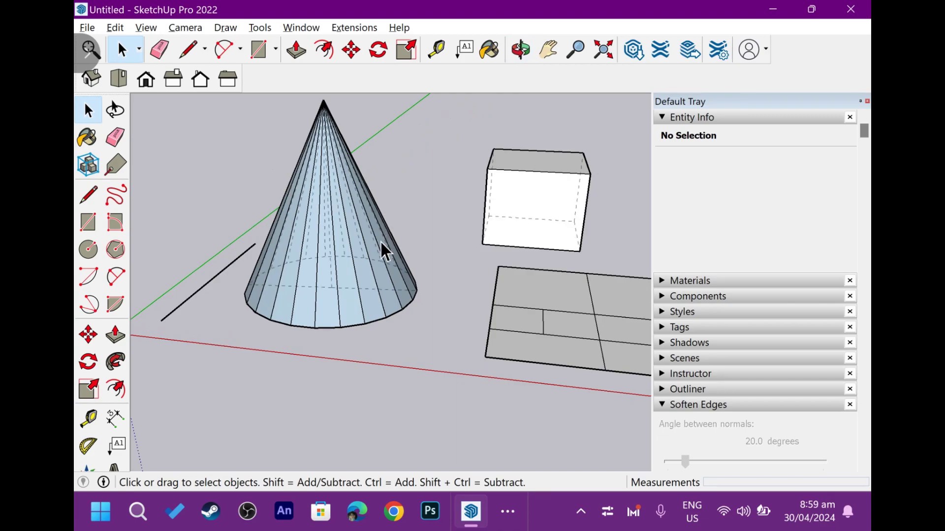
- Orbit and pan around the box, cone and ground grid, then bring up the lesson slides
{"action": "middle_click_drag", "start_coordinate": [379, 240], "coordinate": [231, 228]}
{"action": "middle_click_drag", "start_coordinate": [335, 276], "coordinate": [156, 294], "text": "shift"}
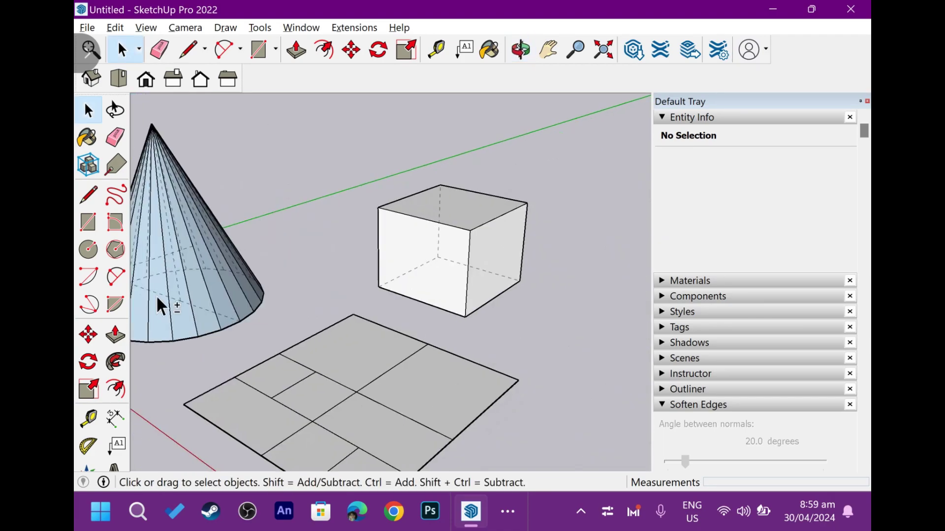
{"action": "scroll", "coordinate": [539, 214], "scroll_direction": "up", "scroll_amount": 1}
{"action": "scroll", "coordinate": [467, 244], "scroll_direction": "up", "scroll_amount": 2}
{"action": "mouse_move", "coordinate": [474, 268]}
{"action": "middle_mouse_down"}
{"action": "mouse_move", "coordinate": [452, 287]}
{"action": "mouse_move", "coordinate": [217, 295]}
{"action": "middle_mouse_up"}
{"action": "mouse_move", "coordinate": [289, 281]}
{"action": "middle_mouse_down"}
{"action": "mouse_move", "coordinate": [259, 285]}
{"action": "mouse_move", "coordinate": [403, 266]}
{"action": "mouse_move", "coordinate": [424, 253]}
{"action": "mouse_move", "coordinate": [518, 272]}
{"action": "mouse_move", "coordinate": [511, 266]}
{"action": "middle_mouse_up"}
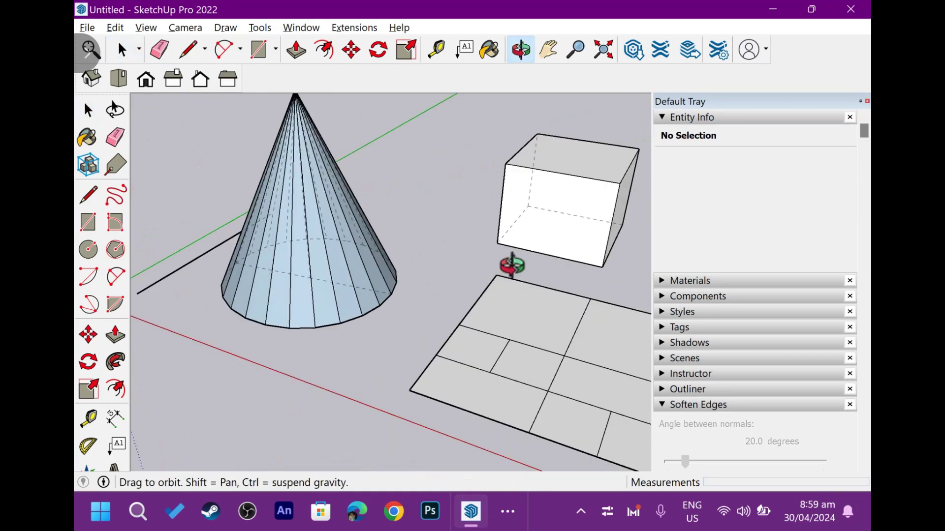
{"action": "key", "text": "space"}
{"action": "mouse_move", "coordinate": [439, 237]}
{"action": "middle_mouse_down"}
{"action": "mouse_move", "coordinate": [365, 200]}
{"action": "mouse_move", "coordinate": [341, 240]}
{"action": "mouse_move", "coordinate": [511, 257]}
{"action": "mouse_move", "coordinate": [452, 353]}
{"action": "middle_mouse_up"}
{"action": "scroll", "coordinate": [450, 277], "scroll_direction": "down", "scroll_amount": 3}
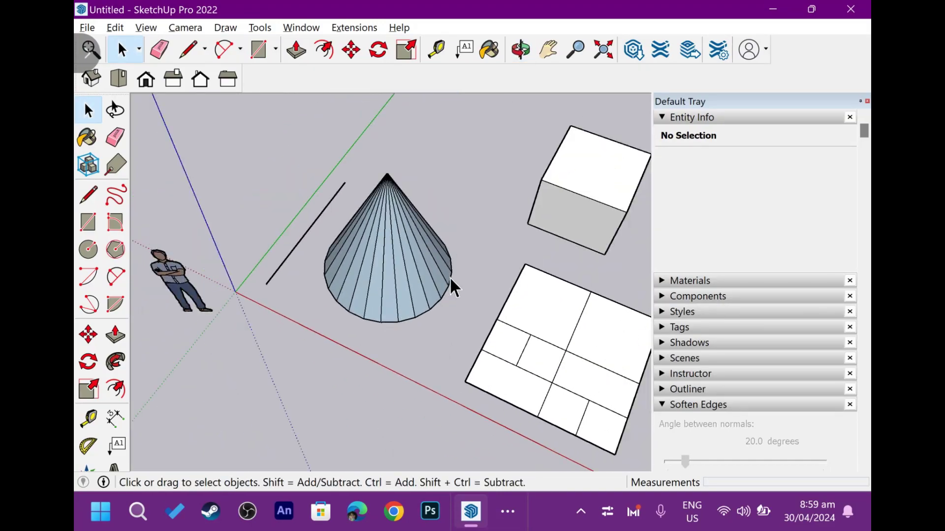
{"action": "middle_click_drag", "start_coordinate": [449, 276], "coordinate": [437, 295]}
{"action": "left_click", "coordinate": [119, 295]}
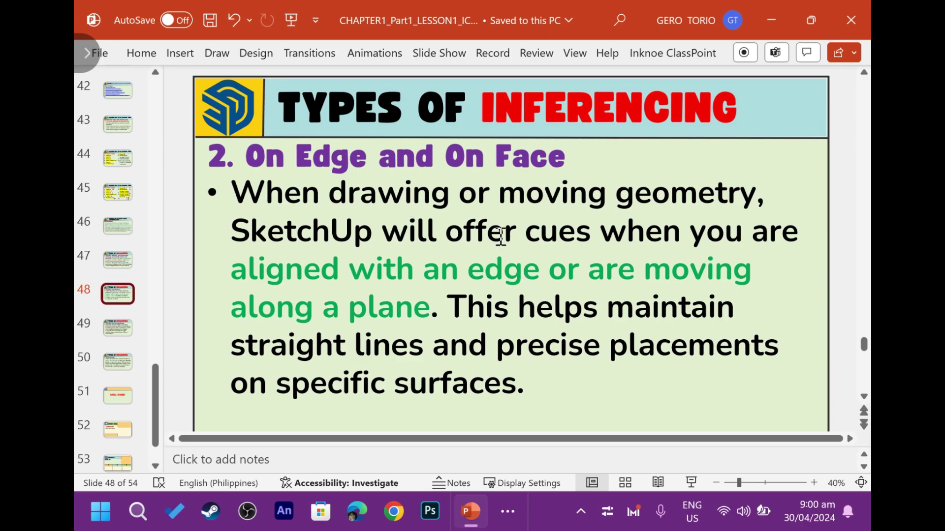
{"action": "left_click_drag", "start_coordinate": [501, 236], "coordinate": [654, 241]}
{"action": "left_click", "coordinate": [642, 234]}
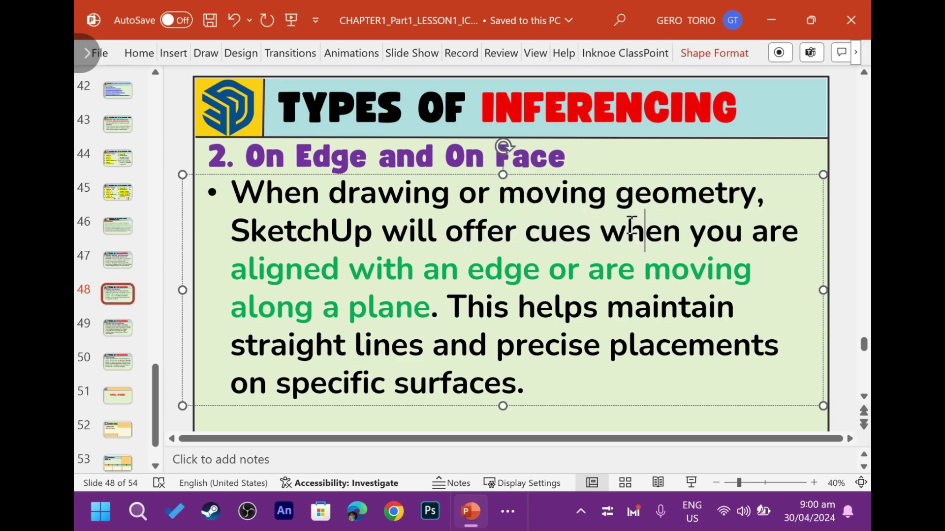
{"action": "left_click_drag", "start_coordinate": [589, 235], "coordinate": [533, 233]}
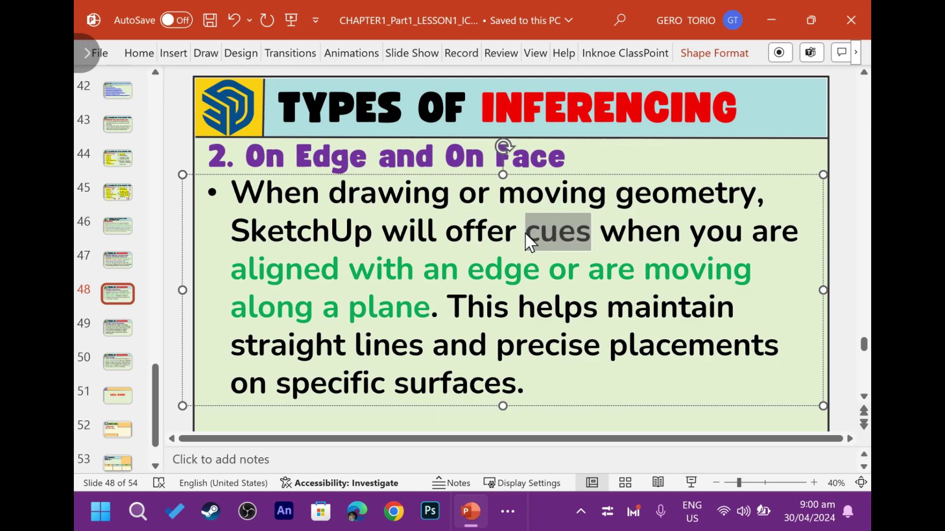
{"action": "left_click_drag", "start_coordinate": [600, 235], "coordinate": [705, 241]}
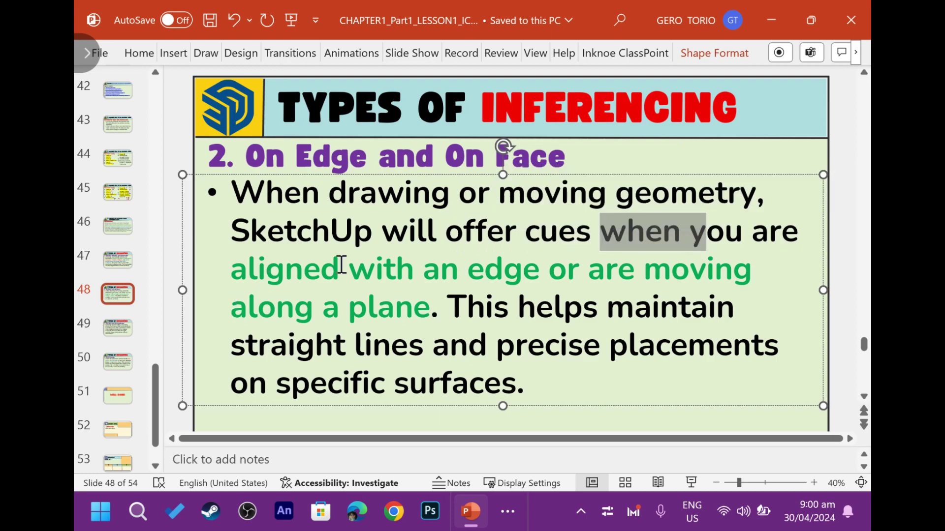
{"action": "left_click_drag", "start_coordinate": [375, 268], "coordinate": [569, 277]}
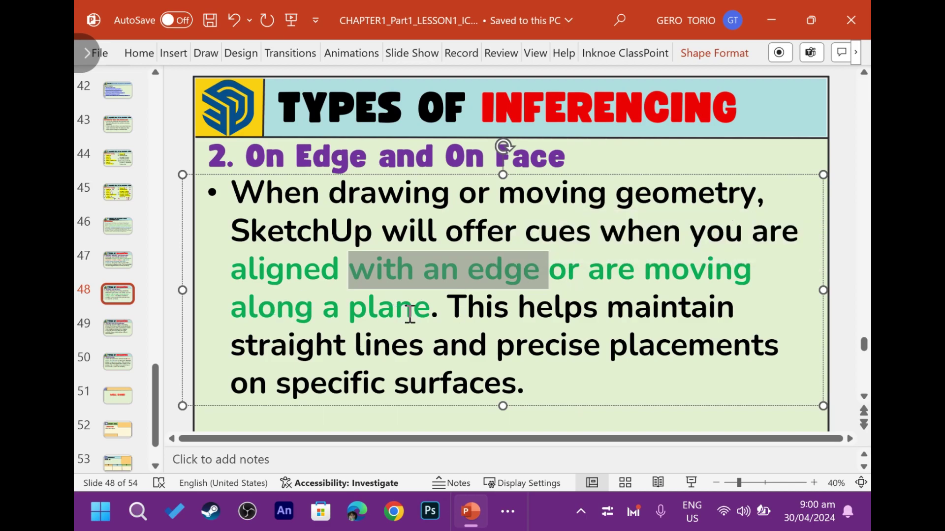
{"action": "left_click_drag", "start_coordinate": [449, 306], "coordinate": [519, 369]}
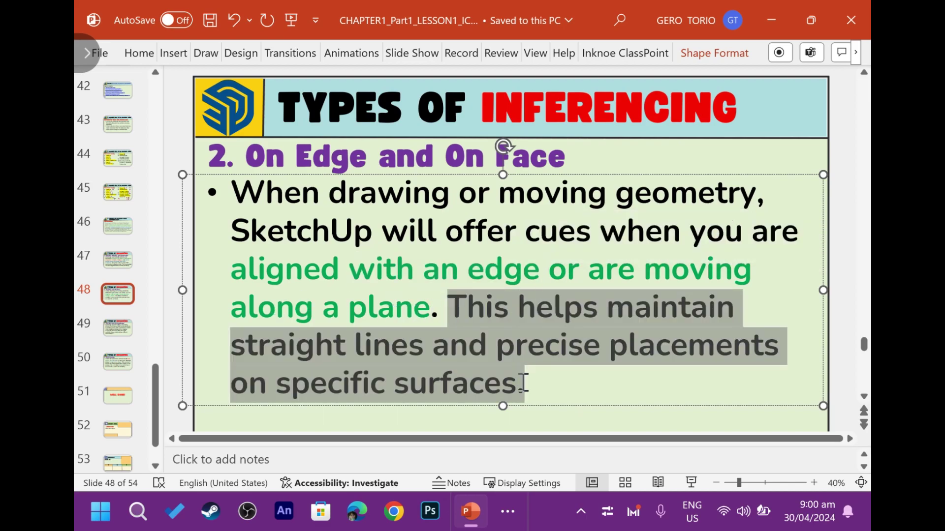
{"action": "left_click_drag", "start_coordinate": [523, 383], "coordinate": [539, 384]}
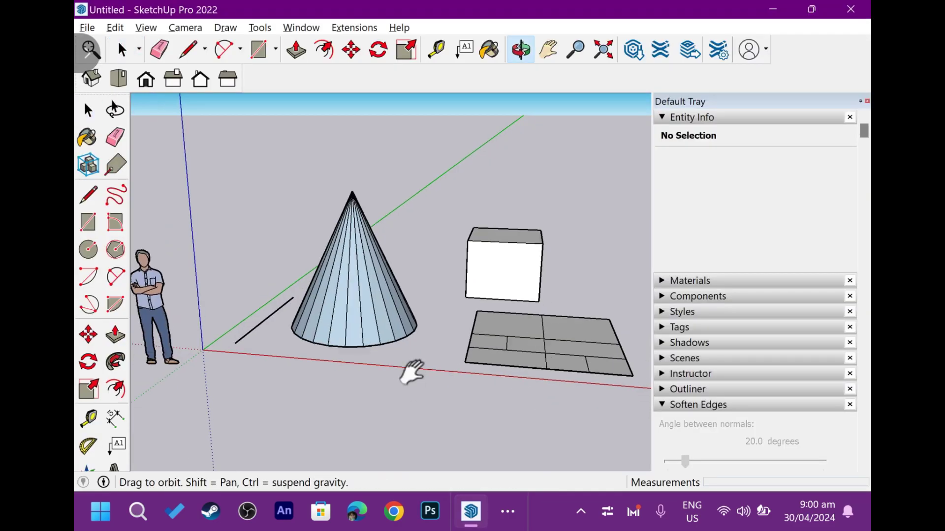
- Draw a 1.95 ft² square on the box's front face and select the new face
{"action": "middle_click_drag", "start_coordinate": [452, 343], "coordinate": [384, 317]}
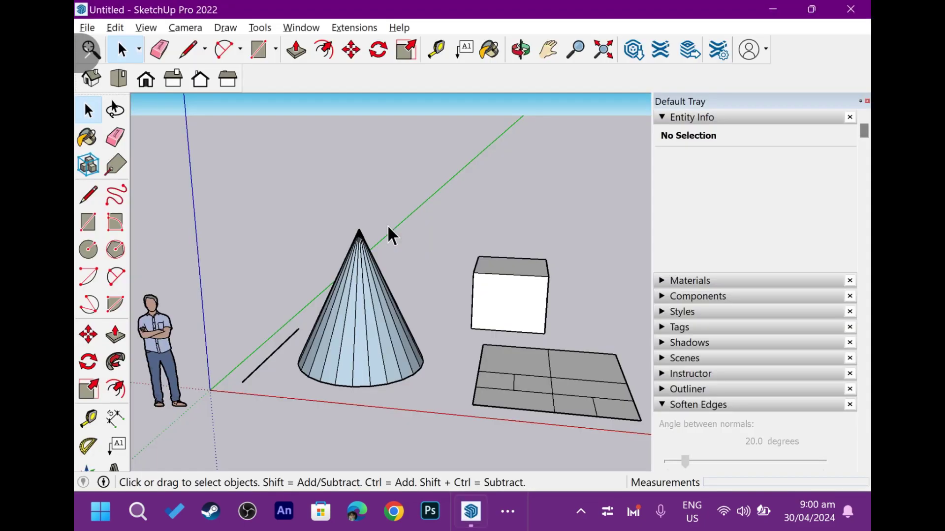
{"action": "mouse_move", "coordinate": [388, 235]}
{"action": "middle_mouse_down"}
{"action": "mouse_move", "coordinate": [367, 313]}
{"action": "mouse_move", "coordinate": [394, 386]}
{"action": "middle_mouse_up"}
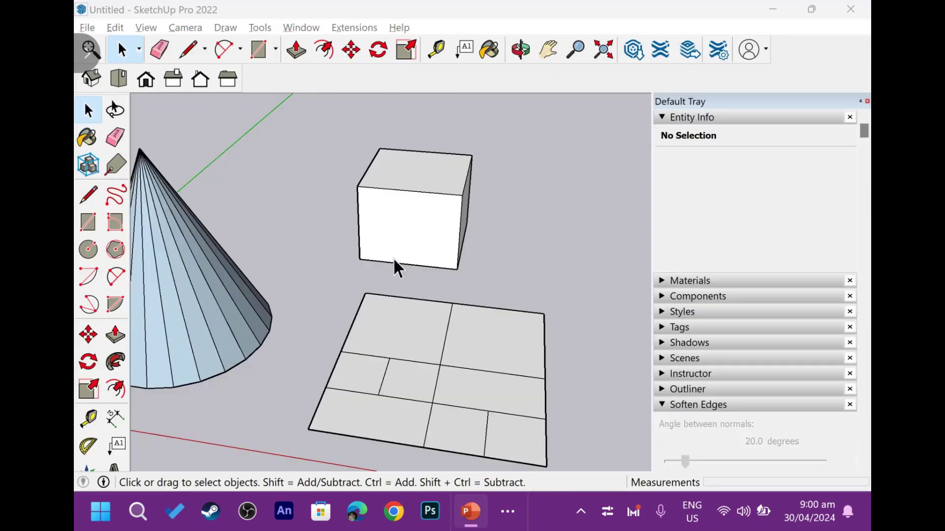
{"action": "mouse_move", "coordinate": [394, 256]}
{"action": "middle_mouse_down"}
{"action": "mouse_move", "coordinate": [400, 278]}
{"action": "mouse_move", "coordinate": [409, 276]}
{"action": "middle_mouse_up"}
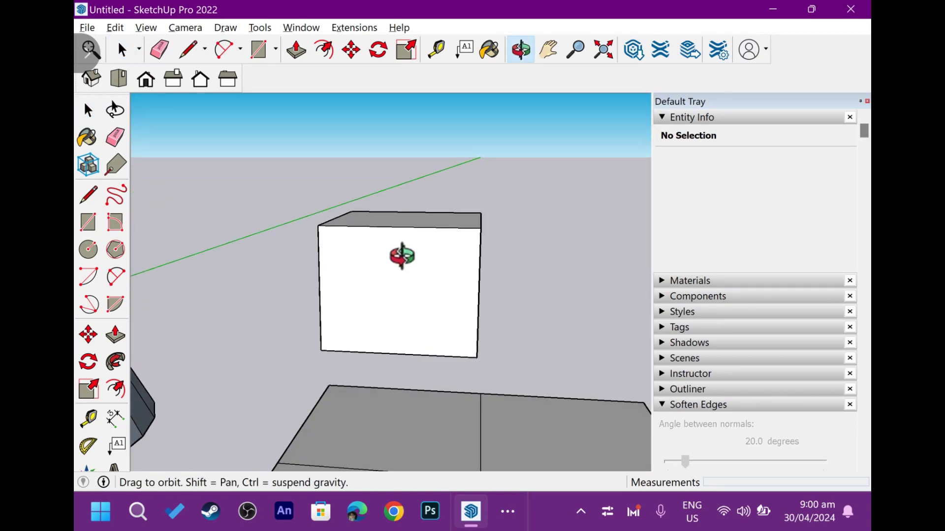
{"action": "key", "text": "r"}
{"action": "left_click", "coordinate": [367, 261]}
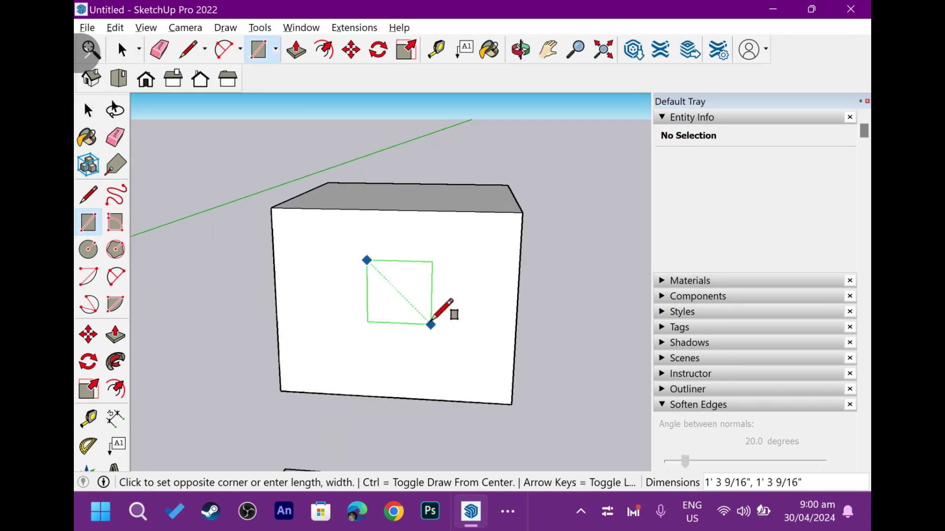
{"action": "scroll", "coordinate": [438, 326], "scroll_direction": "up", "scroll_amount": 2}
{"action": "scroll", "coordinate": [434, 329], "scroll_direction": "down", "scroll_amount": 2}
{"action": "scroll", "coordinate": [433, 329], "scroll_direction": "up", "scroll_amount": 3}
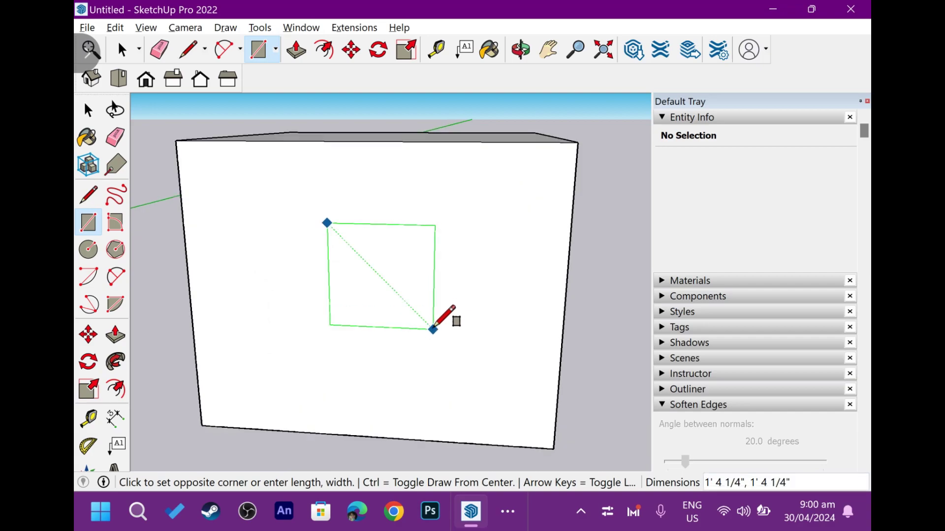
{"action": "scroll", "coordinate": [439, 332], "scroll_direction": "down", "scroll_amount": 1}
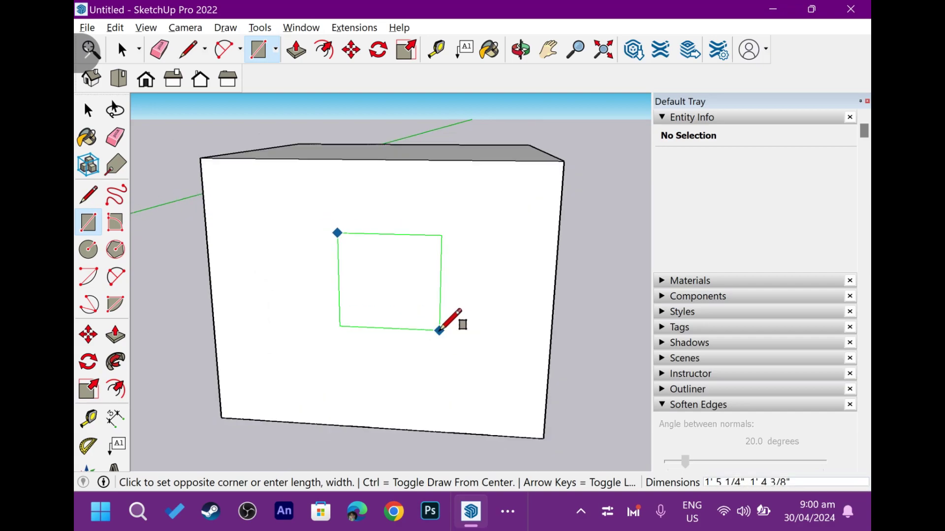
{"action": "scroll", "coordinate": [439, 333], "scroll_direction": "down", "scroll_amount": 1}
{"action": "left_click", "coordinate": [436, 332]}
{"action": "key", "text": "space"}
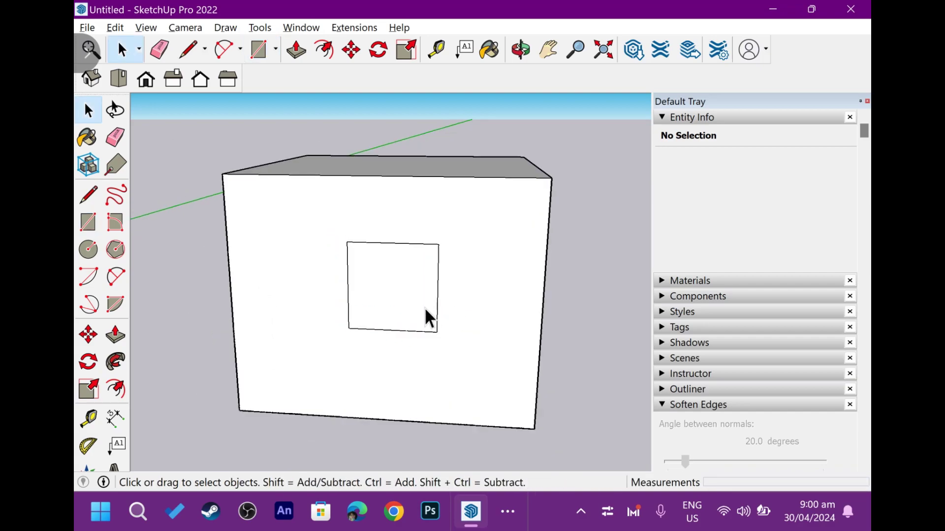
{"action": "left_click", "coordinate": [412, 312]}
- Push/pull the square, first trying it extended outward from the box
{"action": "key", "text": "p"}
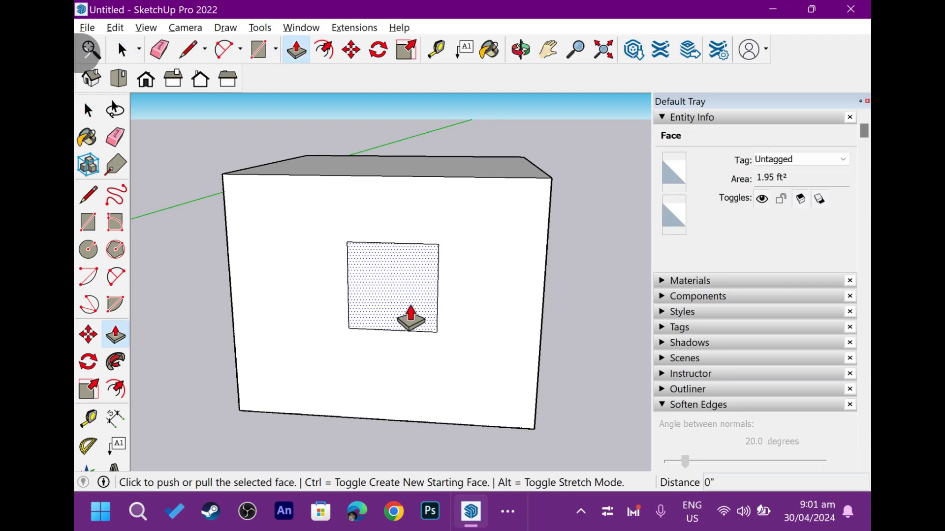
{"action": "left_click", "coordinate": [407, 313]}
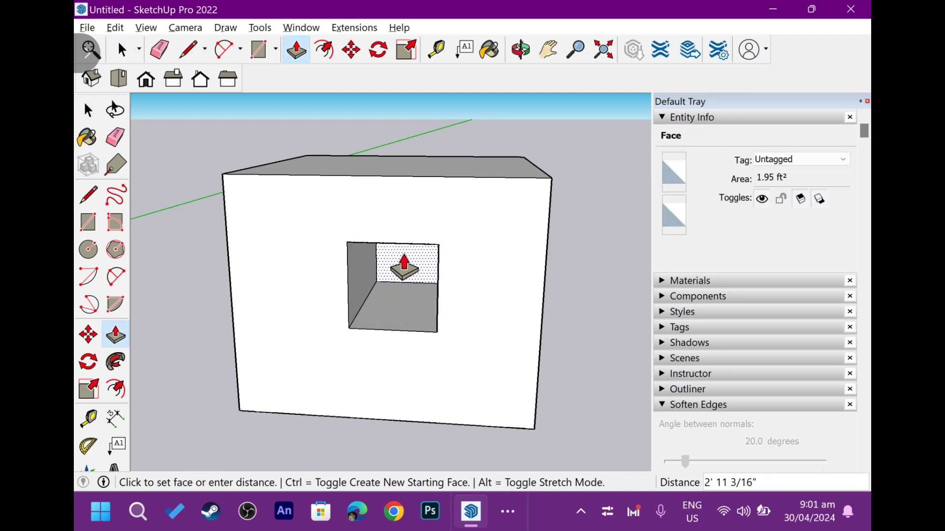
{"action": "mouse_move", "coordinate": [399, 264]}
{"action": "middle_mouse_down"}
{"action": "mouse_move", "coordinate": [398, 236]}
{"action": "mouse_move", "coordinate": [392, 323]}
{"action": "middle_mouse_up"}
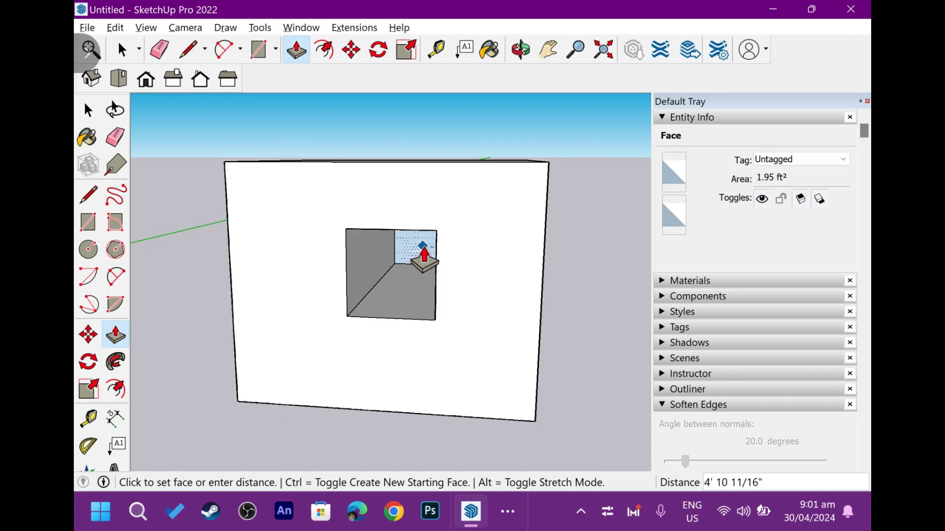
{"action": "mouse_move", "coordinate": [553, 258]}
{"action": "middle_mouse_down"}
{"action": "mouse_move", "coordinate": [474, 242]}
{"action": "mouse_move", "coordinate": [436, 261]}
{"action": "mouse_move", "coordinate": [363, 256]}
{"action": "mouse_move", "coordinate": [407, 276]}
{"action": "middle_mouse_up"}
{"action": "mouse_move", "coordinate": [487, 245]}
{"action": "middle_mouse_down"}
{"action": "mouse_move", "coordinate": [275, 236]}
{"action": "mouse_move", "coordinate": [354, 257]}
{"action": "mouse_move", "coordinate": [305, 253]}
{"action": "mouse_move", "coordinate": [312, 265]}
{"action": "middle_mouse_up"}
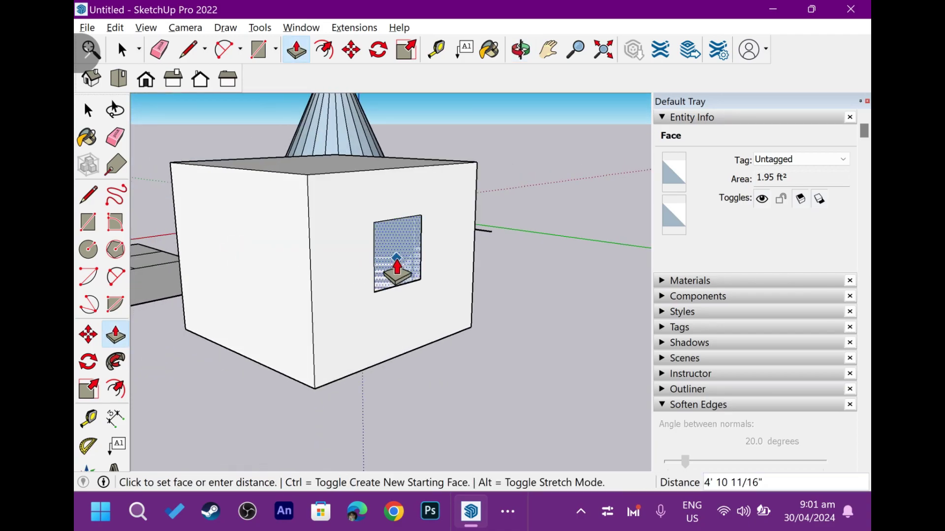
{"action": "scroll", "coordinate": [396, 249], "scroll_direction": "up", "scroll_amount": 3}
{"action": "scroll", "coordinate": [395, 249], "scroll_direction": "up", "scroll_amount": 2}
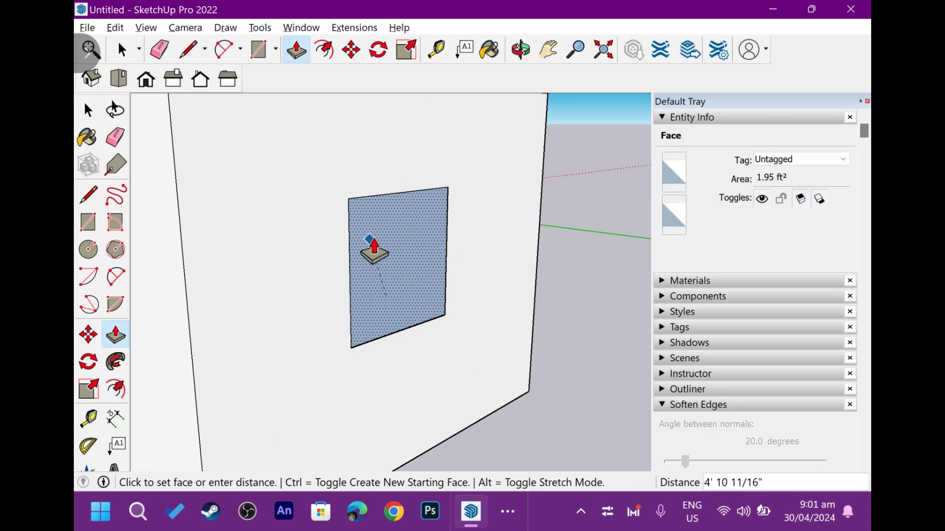
{"action": "scroll", "coordinate": [391, 254], "scroll_direction": "down", "scroll_amount": 2}
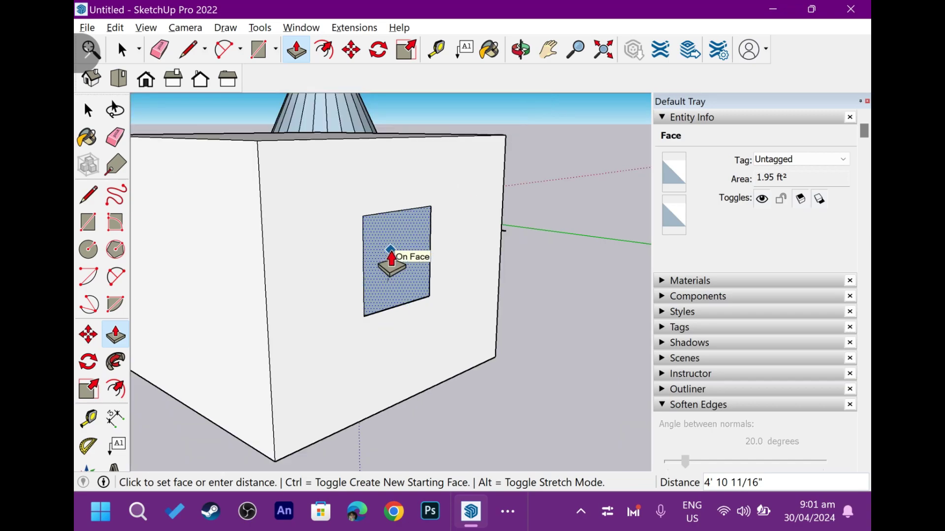
{"action": "mouse_move", "coordinate": [350, 266]}
{"action": "middle_mouse_down"}
{"action": "mouse_move", "coordinate": [527, 238]}
{"action": "mouse_move", "coordinate": [336, 261]}
{"action": "mouse_move", "coordinate": [494, 276]}
{"action": "middle_mouse_up"}
- Push the window face into the box as a recess and inspect it
{"action": "left_click", "coordinate": [362, 270]}
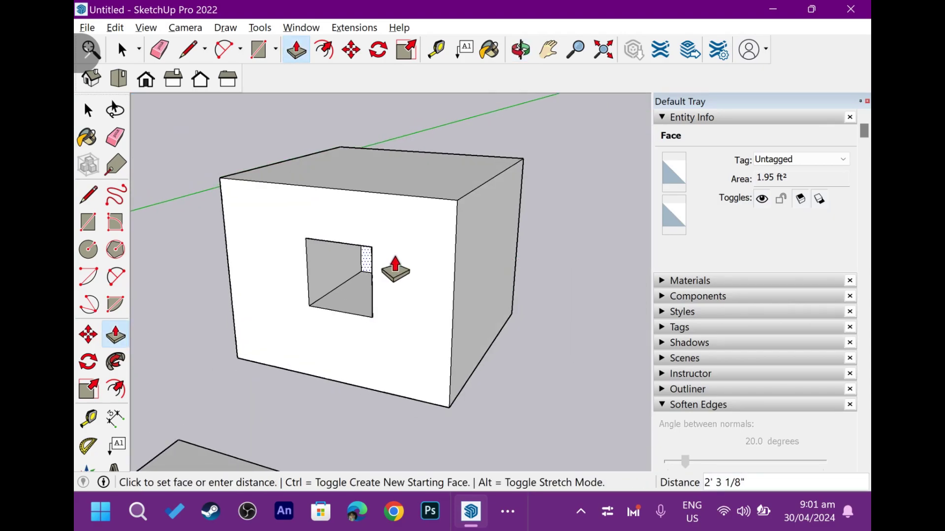
{"action": "mouse_move", "coordinate": [390, 269]}
{"action": "middle_mouse_down"}
{"action": "mouse_move", "coordinate": [423, 216]}
{"action": "mouse_move", "coordinate": [418, 228]}
{"action": "mouse_move", "coordinate": [494, 183]}
{"action": "middle_mouse_up"}
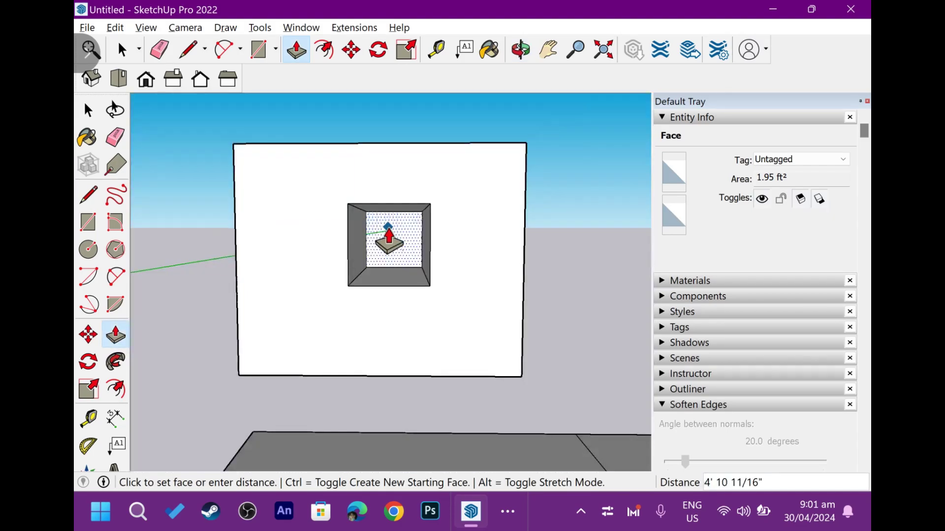
{"action": "mouse_move", "coordinate": [480, 249]}
{"action": "middle_mouse_down"}
{"action": "mouse_move", "coordinate": [460, 239]}
{"action": "mouse_move", "coordinate": [401, 253]}
{"action": "mouse_move", "coordinate": [484, 213]}
{"action": "mouse_move", "coordinate": [358, 270]}
{"action": "middle_mouse_up"}
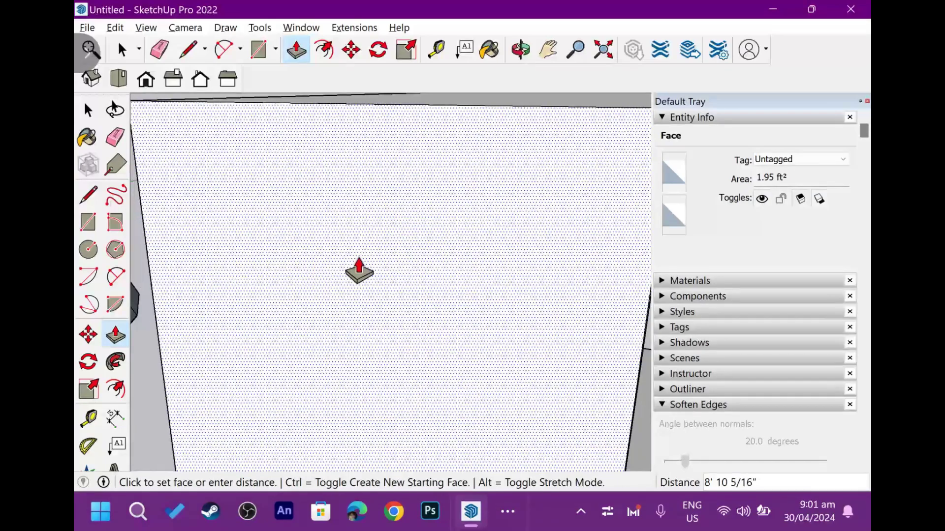
{"action": "middle_click_drag", "start_coordinate": [504, 204], "coordinate": [527, 185], "text": "shift"}
{"action": "scroll", "coordinate": [320, 312], "scroll_direction": "down", "scroll_amount": 5}
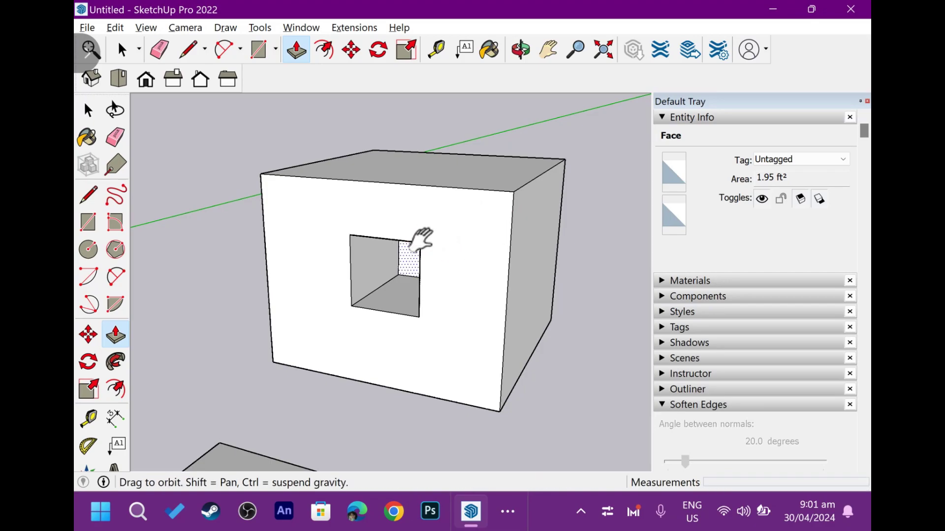
{"action": "middle_click_drag", "start_coordinate": [452, 232], "coordinate": [424, 308]}
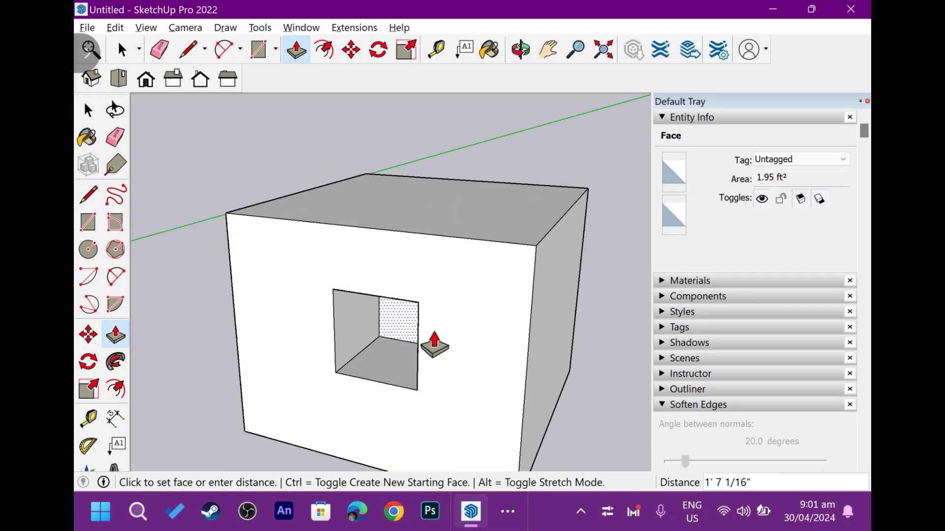
{"action": "mouse_move", "coordinate": [432, 344]}
{"action": "middle_mouse_down"}
{"action": "mouse_move", "coordinate": [462, 303]}
{"action": "mouse_move", "coordinate": [546, 274]}
{"action": "mouse_move", "coordinate": [335, 284]}
{"action": "mouse_move", "coordinate": [500, 312]}
{"action": "mouse_move", "coordinate": [365, 281]}
{"action": "mouse_move", "coordinate": [472, 302]}
{"action": "mouse_move", "coordinate": [276, 312]}
{"action": "mouse_move", "coordinate": [512, 303]}
{"action": "middle_mouse_up"}
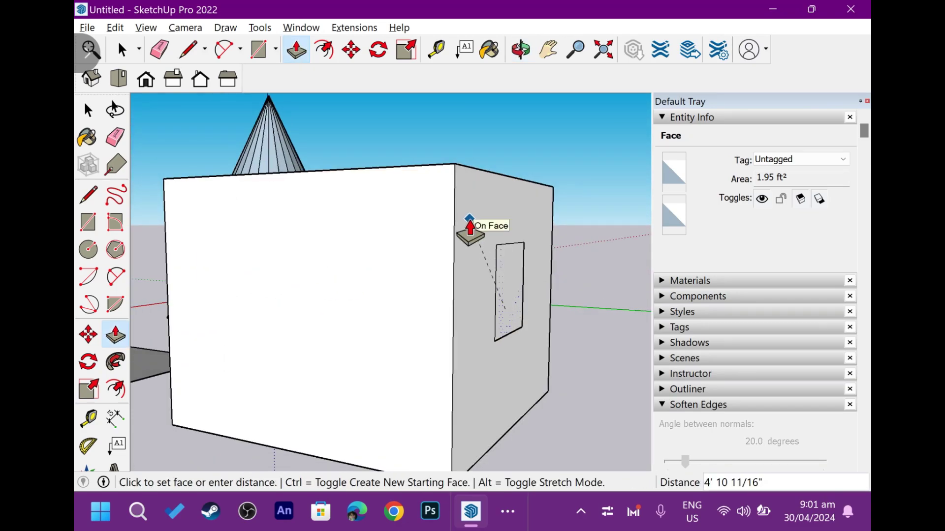
- Finish recessing the window into the wall, then undo the recess
{"action": "scroll", "coordinate": [470, 230], "scroll_direction": "up", "scroll_amount": 1}
{"action": "scroll", "coordinate": [466, 241], "scroll_direction": "up", "scroll_amount": 1}
{"action": "mouse_move", "coordinate": [480, 217]}
{"action": "middle_mouse_down"}
{"action": "mouse_move", "coordinate": [473, 255]}
{"action": "mouse_move", "coordinate": [429, 240]}
{"action": "mouse_move", "coordinate": [369, 282]}
{"action": "mouse_move", "coordinate": [401, 295]}
{"action": "middle_mouse_up"}
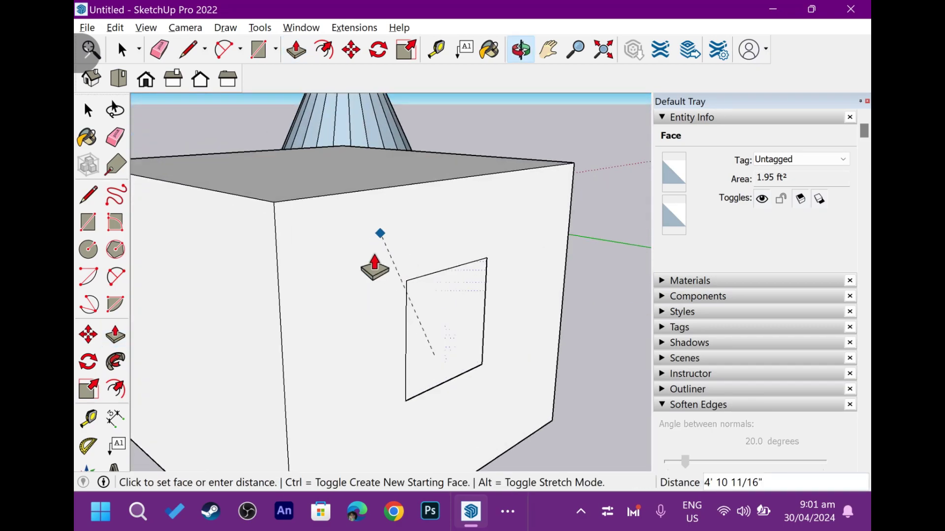
{"action": "scroll", "coordinate": [348, 291], "scroll_direction": "down", "scroll_amount": 1}
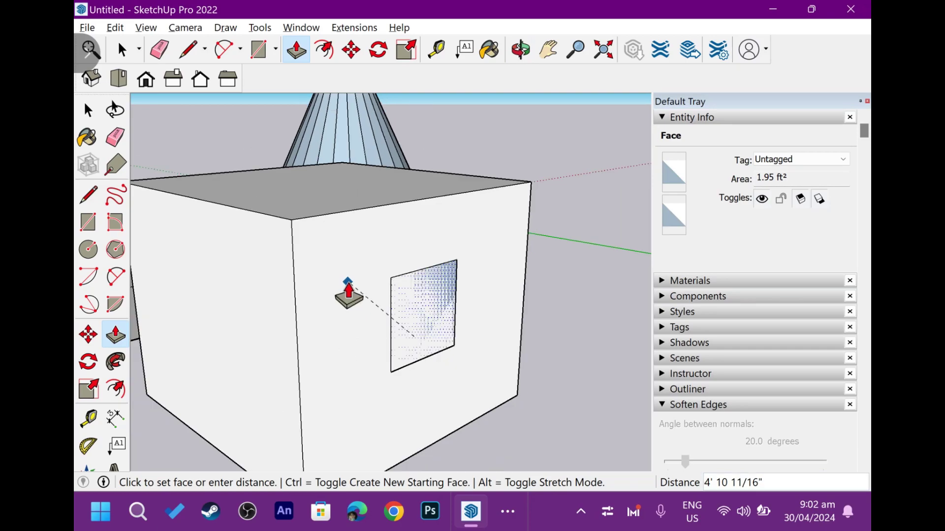
{"action": "scroll", "coordinate": [347, 290], "scroll_direction": "up", "scroll_amount": 1}
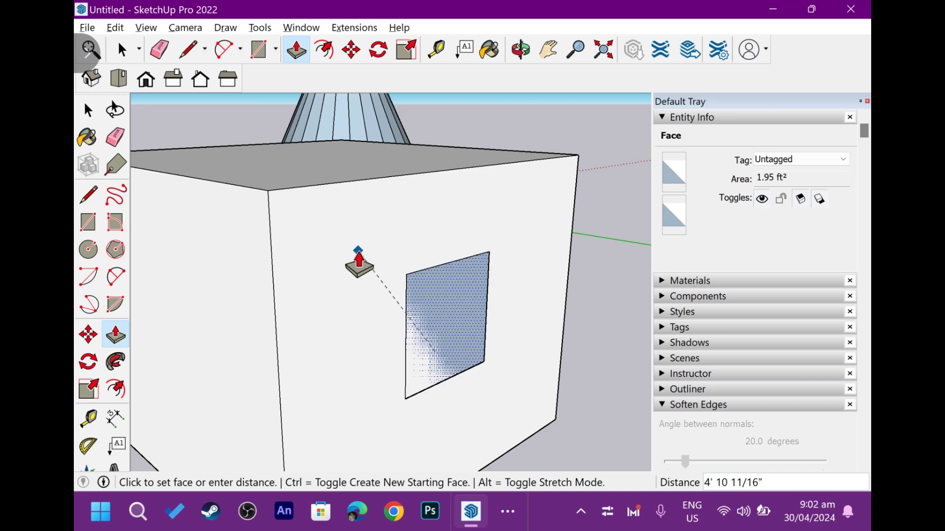
{"action": "left_click", "coordinate": [358, 261]}
{"action": "mouse_move", "coordinate": [386, 327]}
{"action": "middle_mouse_down"}
{"action": "mouse_move", "coordinate": [281, 303]}
{"action": "mouse_move", "coordinate": [407, 329]}
{"action": "mouse_move", "coordinate": [510, 310]}
{"action": "mouse_move", "coordinate": [317, 324]}
{"action": "mouse_move", "coordinate": [456, 319]}
{"action": "mouse_move", "coordinate": [377, 306]}
{"action": "mouse_move", "coordinate": [383, 352]}
{"action": "middle_mouse_up"}
{"action": "key", "text": "ctrl+z"}
- Push the window face through the wall to the far side, setting the final depth
{"action": "left_click", "coordinate": [310, 339]}
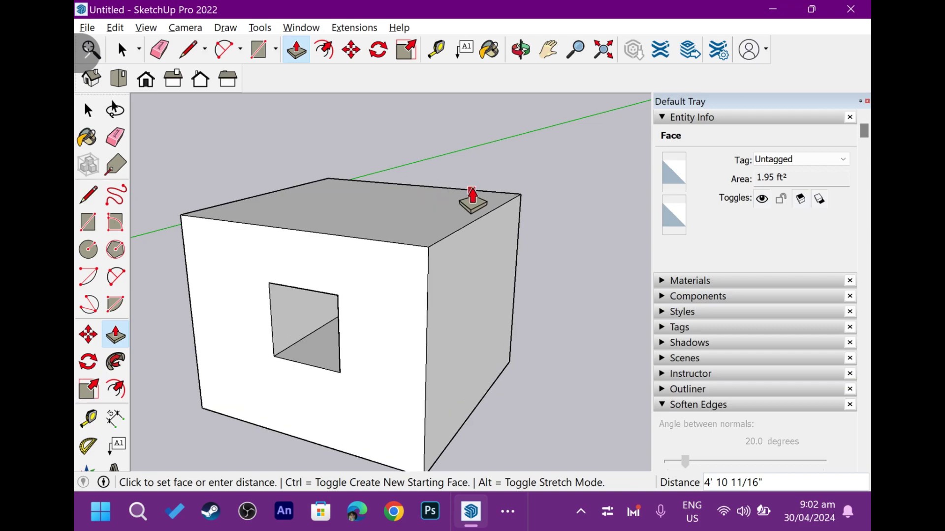
{"action": "middle_click_drag", "start_coordinate": [466, 192], "coordinate": [349, 266]}
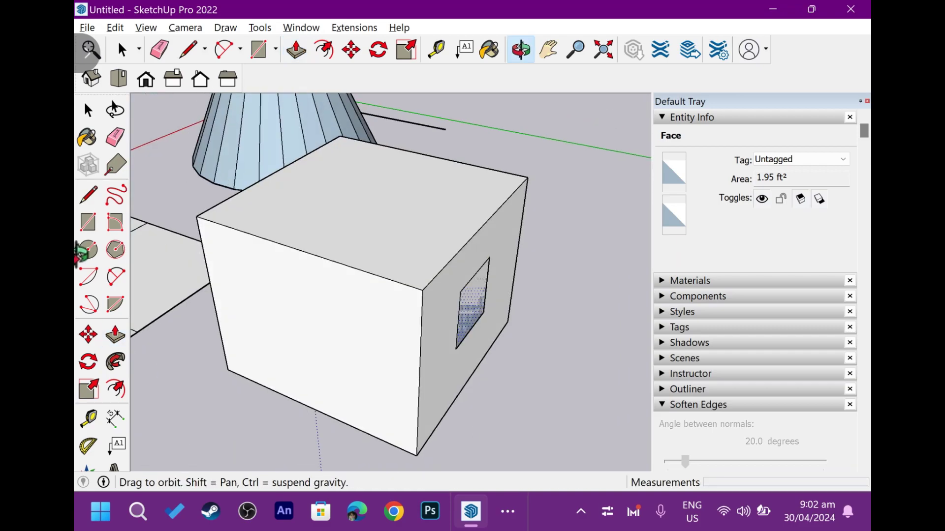
{"action": "left_click", "coordinate": [459, 252]}
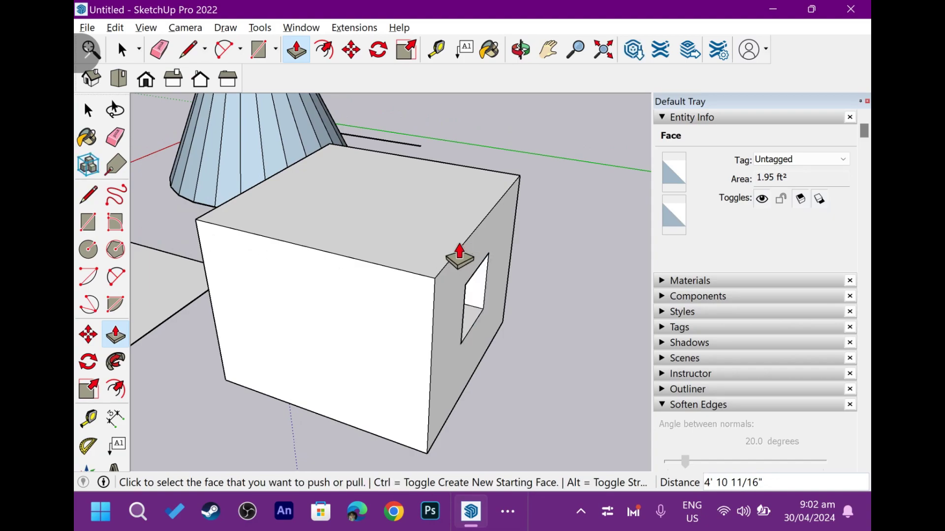
{"action": "mouse_move", "coordinate": [466, 270]}
{"action": "middle_mouse_down"}
{"action": "mouse_move", "coordinate": [291, 226]}
{"action": "mouse_move", "coordinate": [422, 305]}
{"action": "mouse_move", "coordinate": [413, 274]}
{"action": "mouse_move", "coordinate": [447, 235]}
{"action": "mouse_move", "coordinate": [565, 312]}
{"action": "middle_mouse_up"}
{"action": "left_click", "coordinate": [362, 313]}
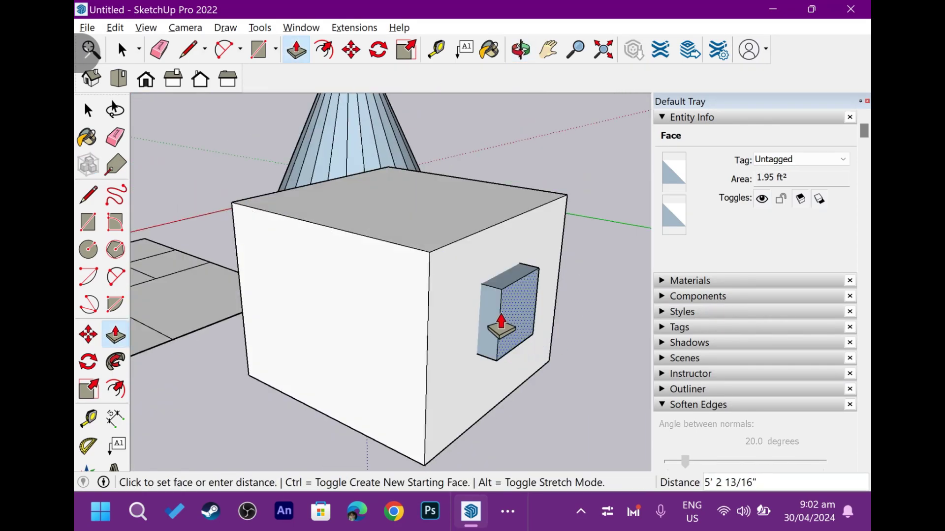
{"action": "left_click", "coordinate": [479, 274]}
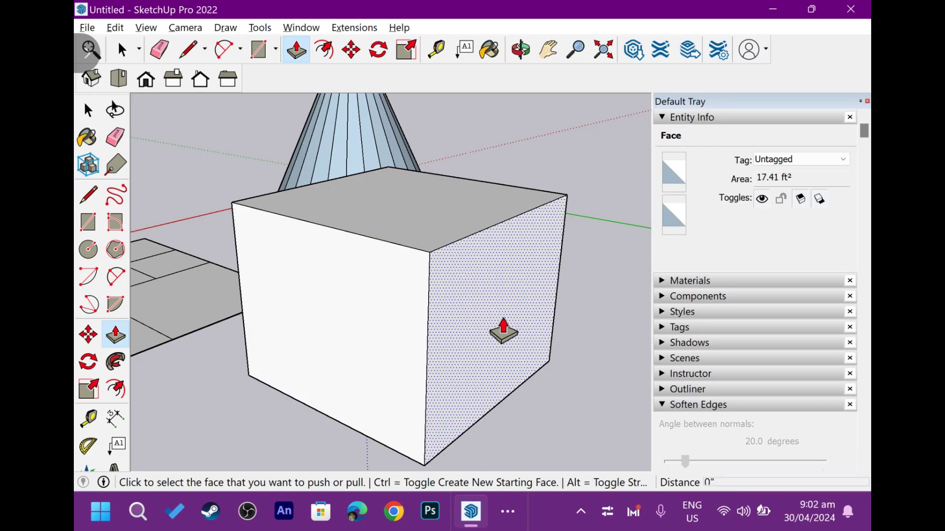
{"action": "mouse_move", "coordinate": [502, 329]}
{"action": "middle_mouse_down"}
{"action": "mouse_move", "coordinate": [713, 290]}
{"action": "mouse_move", "coordinate": [437, 285]}
{"action": "mouse_move", "coordinate": [451, 305]}
{"action": "middle_mouse_up"}
- Orbit to show the empty ground beside the box
{"action": "key", "text": "space"}
{"action": "scroll", "coordinate": [399, 302], "scroll_direction": "down", "scroll_amount": 3}
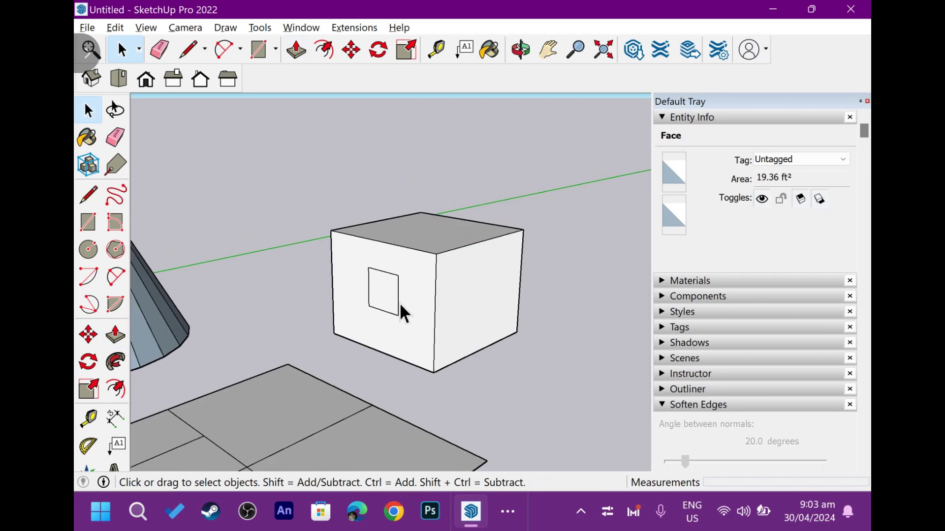
{"action": "left_click", "coordinate": [397, 377]}
{"action": "mouse_move", "coordinate": [397, 377]}
{"action": "middle_mouse_down"}
{"action": "mouse_move", "coordinate": [392, 355]}
{"action": "mouse_move", "coordinate": [507, 384]}
{"action": "mouse_move", "coordinate": [423, 331]}
{"action": "middle_mouse_up"}
- Draw a 16.76 ft² ground rectangle beside the box, then delete it
{"action": "key", "text": "r"}
{"action": "left_click", "coordinate": [450, 323]}
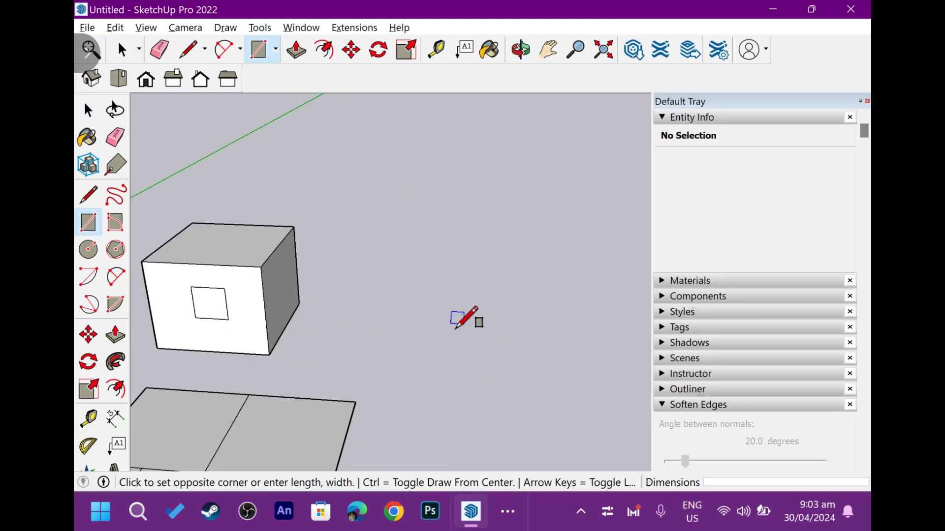
{"action": "left_click", "coordinate": [554, 378]}
{"action": "key", "text": "space"}
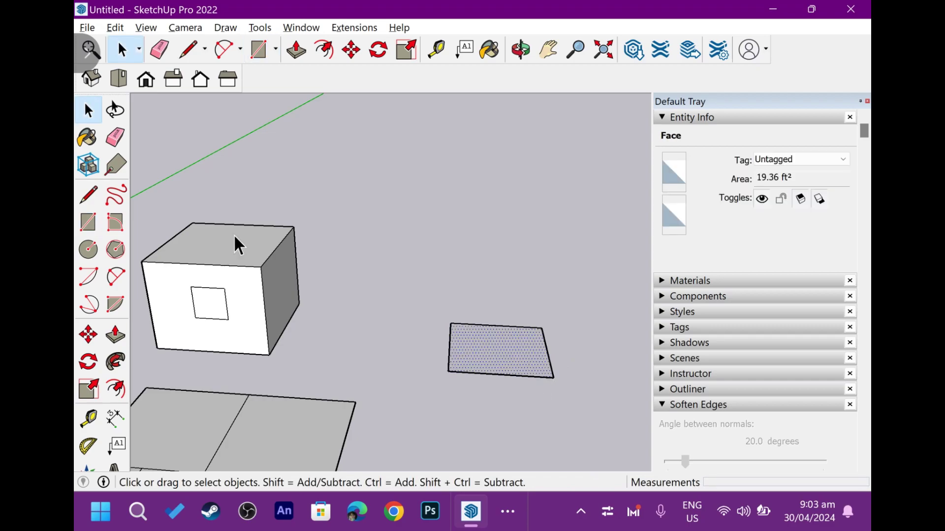
{"action": "mouse_move", "coordinate": [234, 242]}
{"action": "middle_mouse_down"}
{"action": "mouse_move", "coordinate": [474, 303]}
{"action": "mouse_move", "coordinate": [547, 345]}
{"action": "middle_mouse_up"}
{"action": "scroll", "coordinate": [475, 303], "scroll_direction": "up", "scroll_amount": 2}
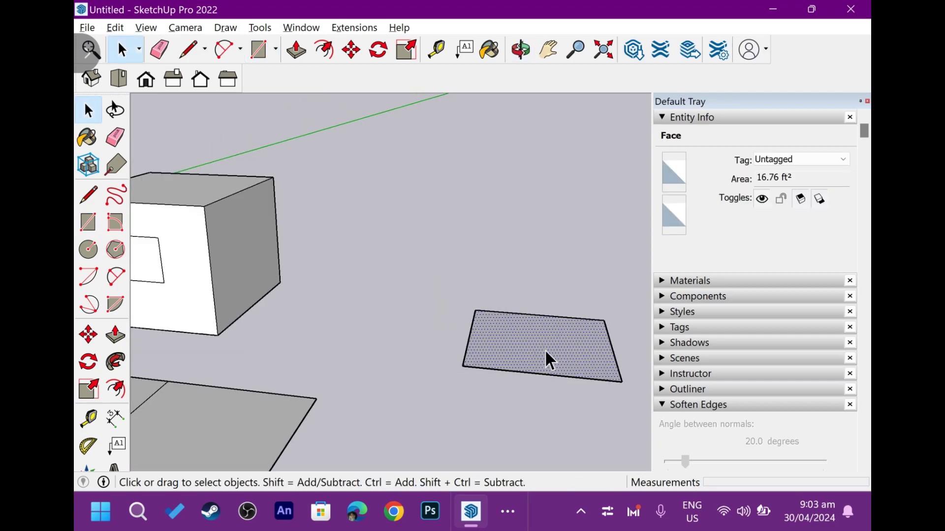
{"action": "scroll", "coordinate": [544, 351], "scroll_direction": "down", "scroll_amount": 1}
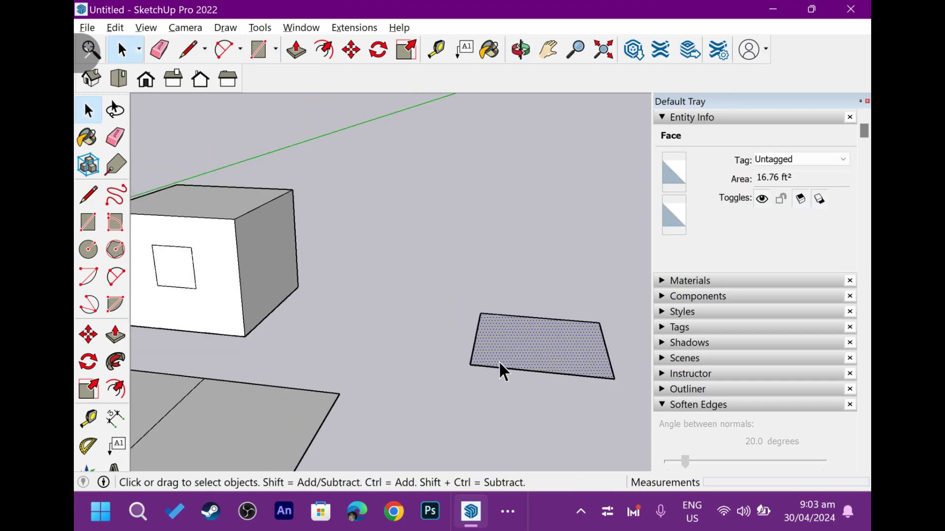
{"action": "key", "text": "Delete"}
- Draw a circle on the ground beside the box
{"action": "key", "text": "c"}
{"action": "left_click", "coordinate": [484, 337]}
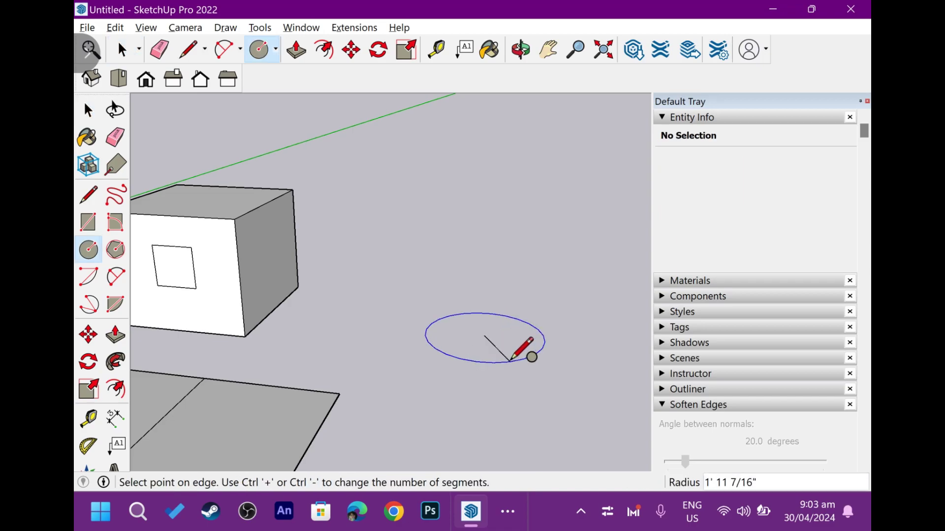
{"action": "left_click", "coordinate": [509, 361]}
{"action": "key", "text": "space"}
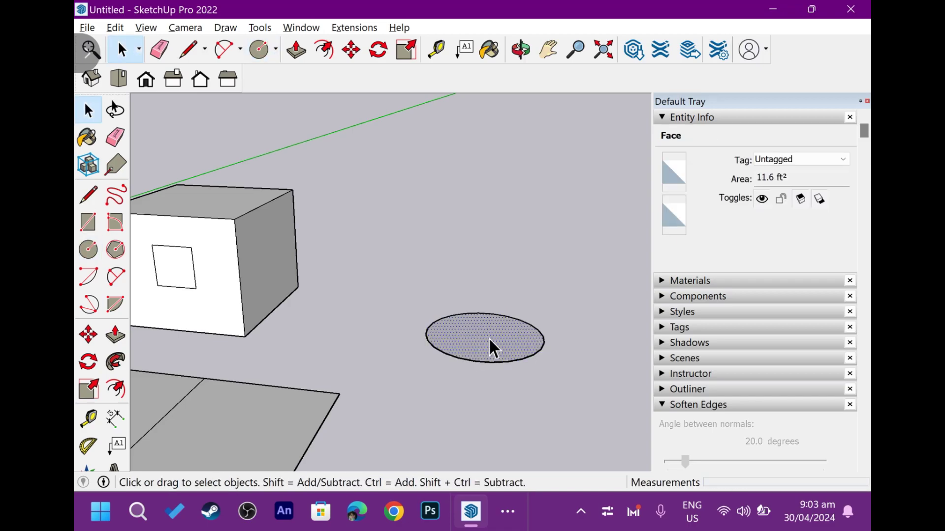
- Pull the circle up into a trial cylinder at the box's 3' 11 1/2" height, then cancel it
{"action": "key", "text": "p"}
{"action": "left_click", "coordinate": [489, 338]}
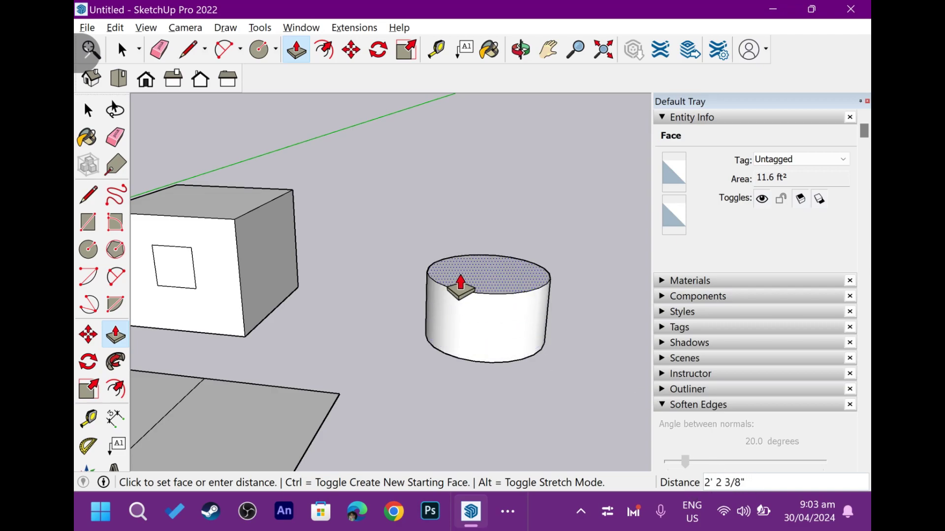
{"action": "mouse_move", "coordinate": [215, 219]}
{"action": "middle_mouse_down"}
{"action": "mouse_move", "coordinate": [263, 253]}
{"action": "mouse_move", "coordinate": [310, 236]}
{"action": "middle_mouse_up"}
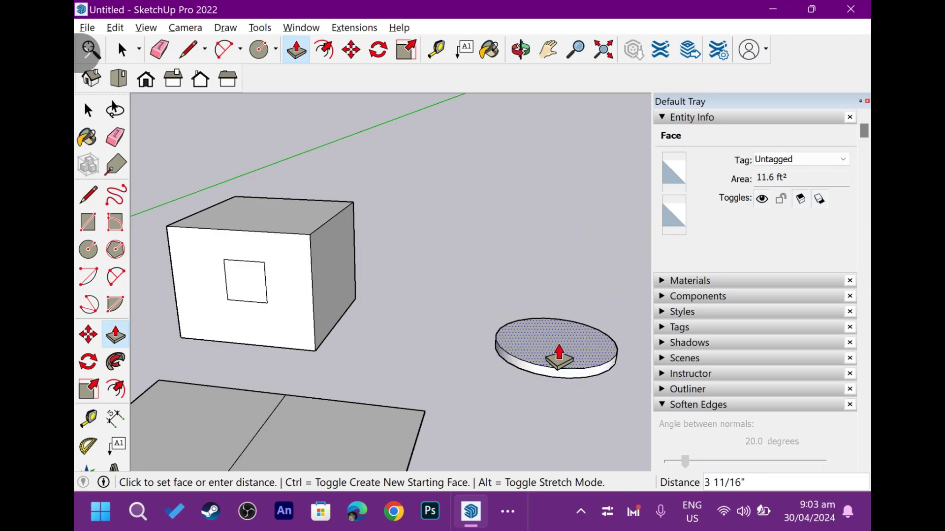
{"action": "key", "text": "space"}
{"action": "key", "text": "p"}
{"action": "left_click", "coordinate": [559, 352]}
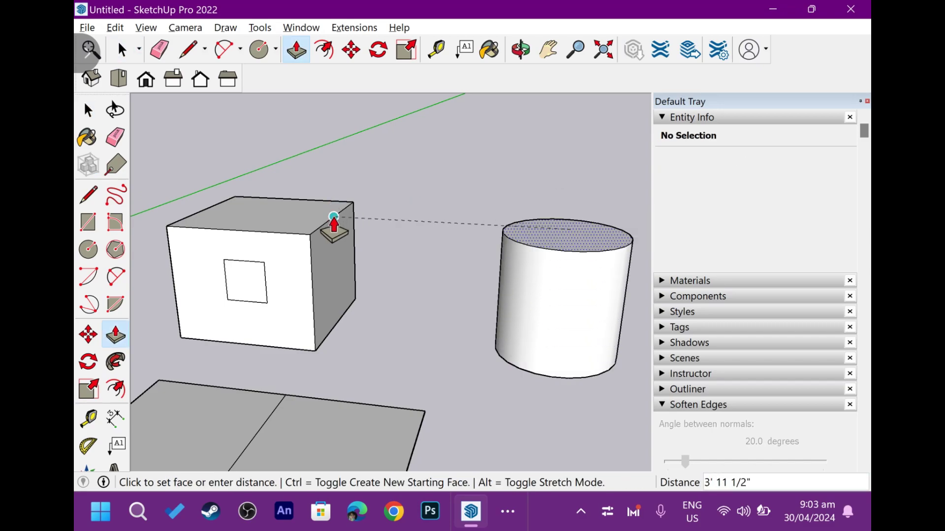
{"action": "scroll", "coordinate": [334, 219], "scroll_direction": "up", "scroll_amount": 3}
{"action": "middle_click_drag", "start_coordinate": [331, 228], "coordinate": [319, 301]}
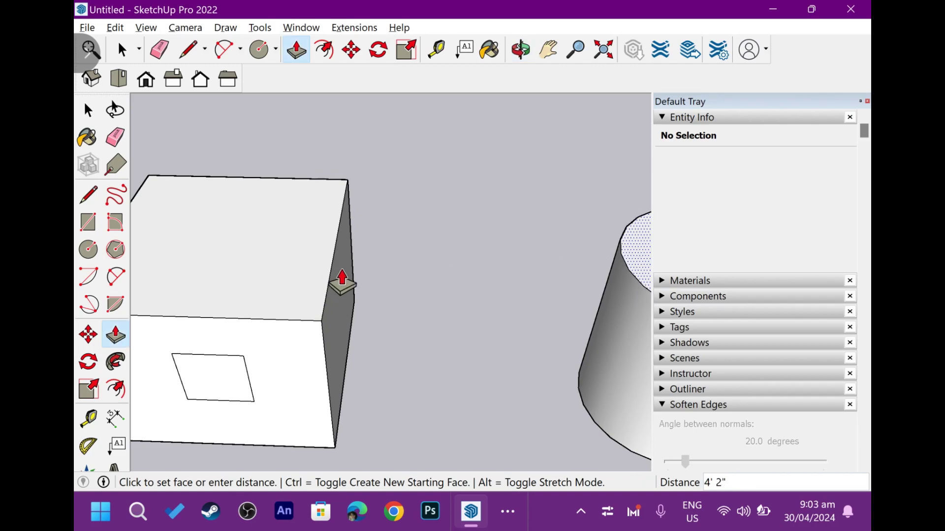
{"action": "scroll", "coordinate": [342, 283], "scroll_direction": "down", "scroll_amount": 3}
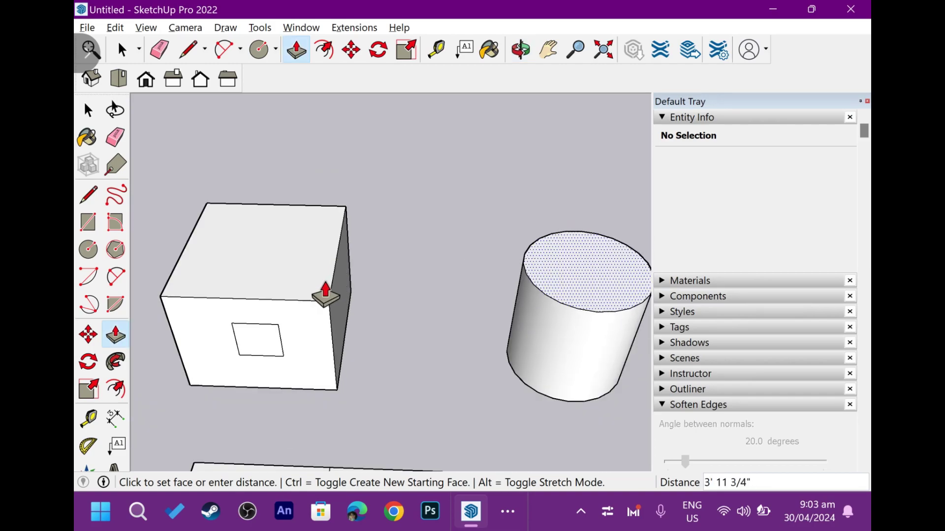
{"action": "scroll", "coordinate": [332, 287], "scroll_direction": "up", "scroll_amount": 2}
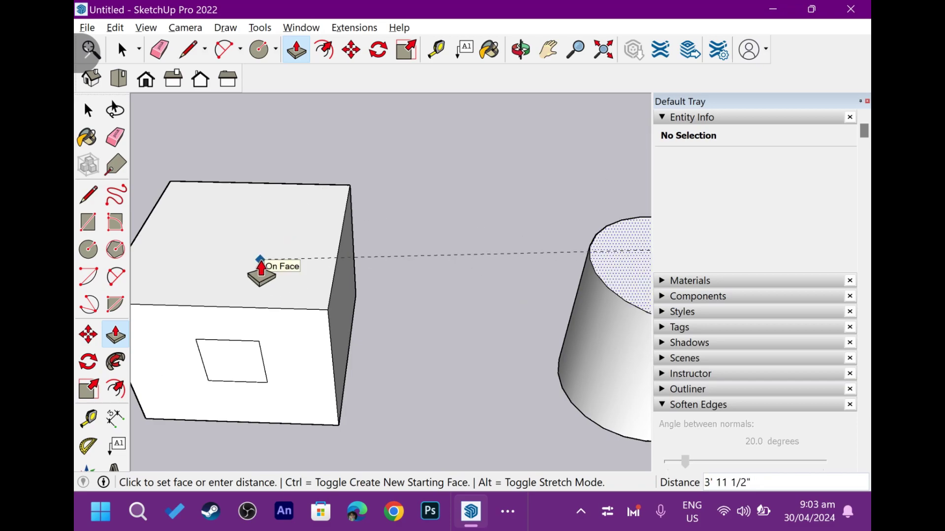
{"action": "mouse_move", "coordinate": [260, 266]}
{"action": "middle_mouse_down"}
{"action": "mouse_move", "coordinate": [254, 48]}
{"action": "mouse_move", "coordinate": [317, 243]}
{"action": "middle_mouse_up"}
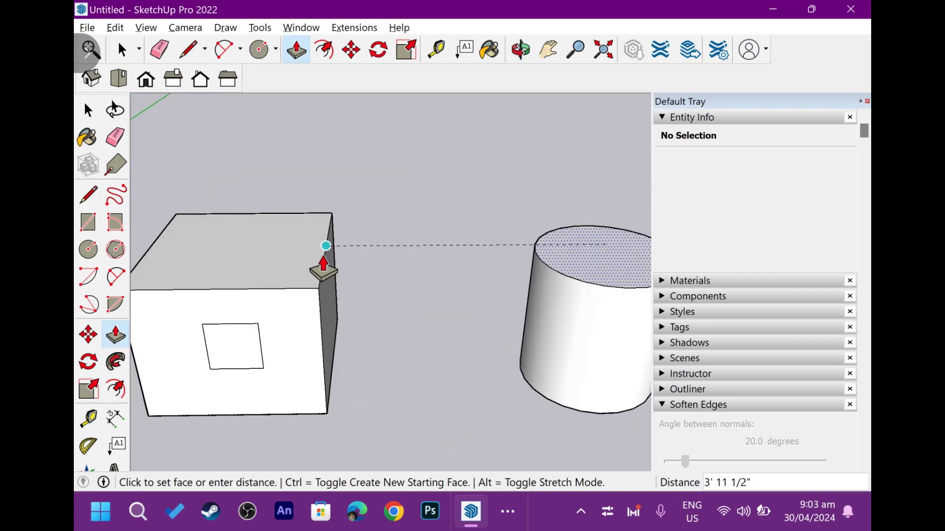
{"action": "mouse_move", "coordinate": [320, 280]}
{"action": "middle_mouse_down"}
{"action": "mouse_move", "coordinate": [286, 175]}
{"action": "mouse_move", "coordinate": [327, 211]}
{"action": "middle_mouse_up"}
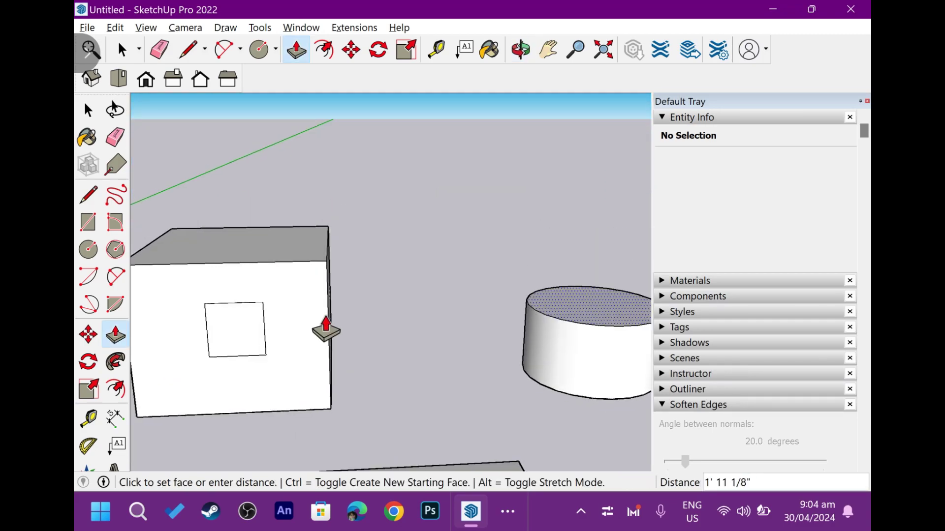
{"action": "middle_click_drag", "start_coordinate": [327, 327], "coordinate": [302, 327]}
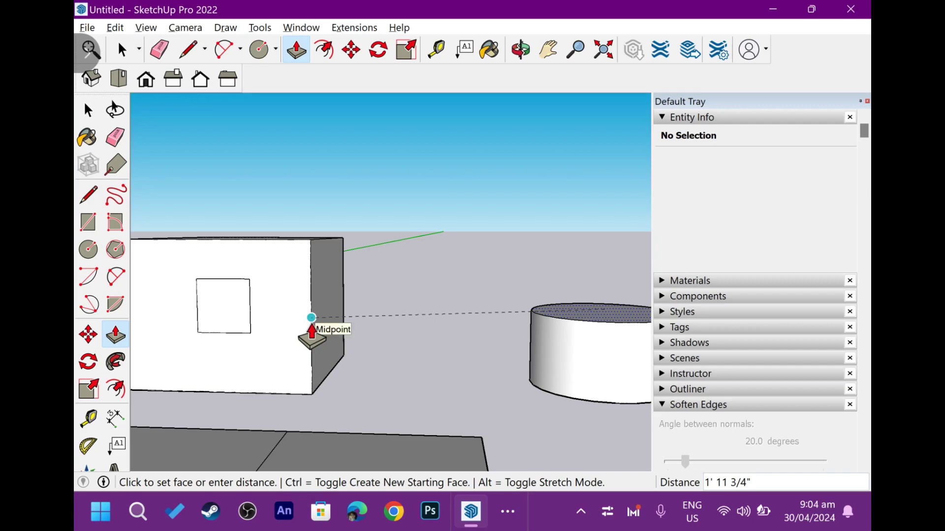
{"action": "mouse_move", "coordinate": [306, 315]}
{"action": "middle_mouse_down"}
{"action": "mouse_move", "coordinate": [261, 329]}
{"action": "mouse_move", "coordinate": [294, 326]}
{"action": "middle_mouse_up"}
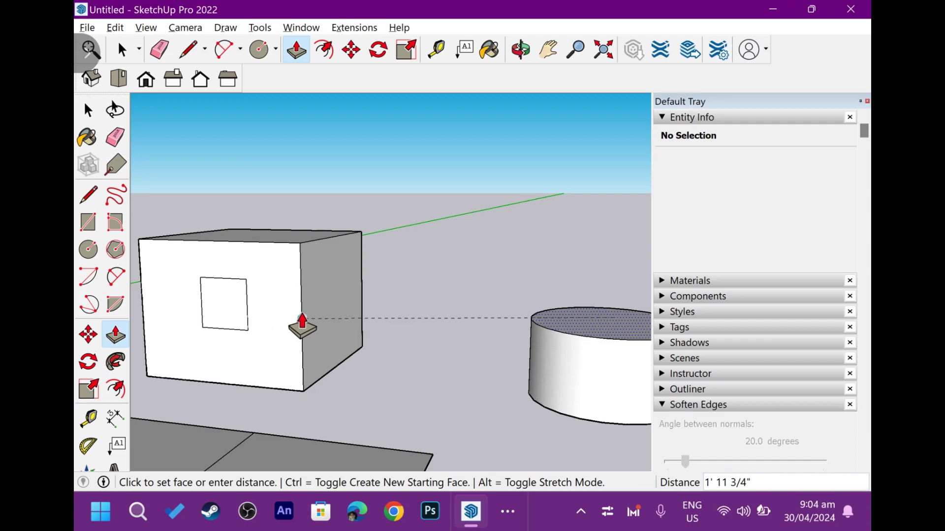
{"action": "mouse_move", "coordinate": [302, 322]}
{"action": "middle_mouse_down"}
{"action": "mouse_move", "coordinate": [628, 390]}
{"action": "mouse_move", "coordinate": [545, 299]}
{"action": "mouse_move", "coordinate": [428, 314]}
{"action": "mouse_move", "coordinate": [343, 362]}
{"action": "mouse_move", "coordinate": [344, 326]}
{"action": "mouse_move", "coordinate": [302, 329]}
{"action": "mouse_move", "coordinate": [306, 378]}
{"action": "middle_mouse_up"}
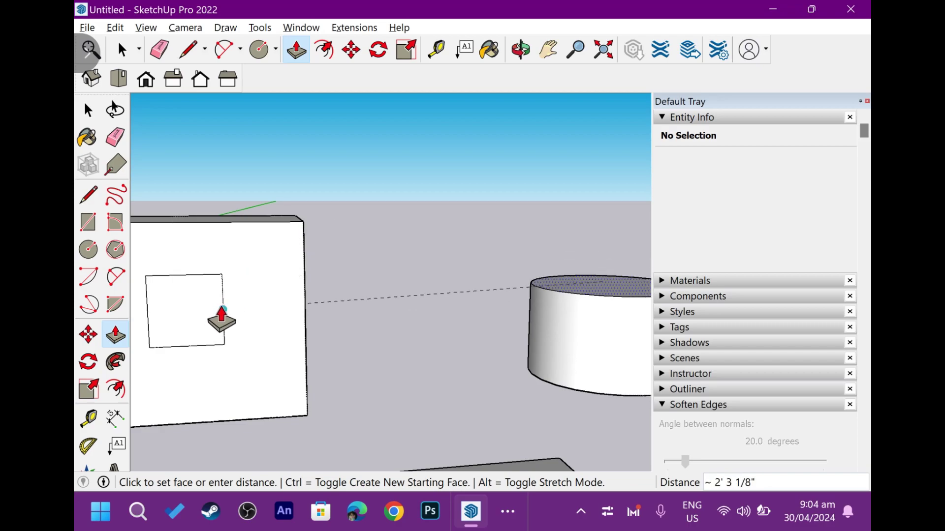
{"action": "mouse_move", "coordinate": [223, 309]}
{"action": "middle_mouse_down"}
{"action": "mouse_move", "coordinate": [249, 302]}
{"action": "mouse_move", "coordinate": [237, 327]}
{"action": "middle_mouse_up"}
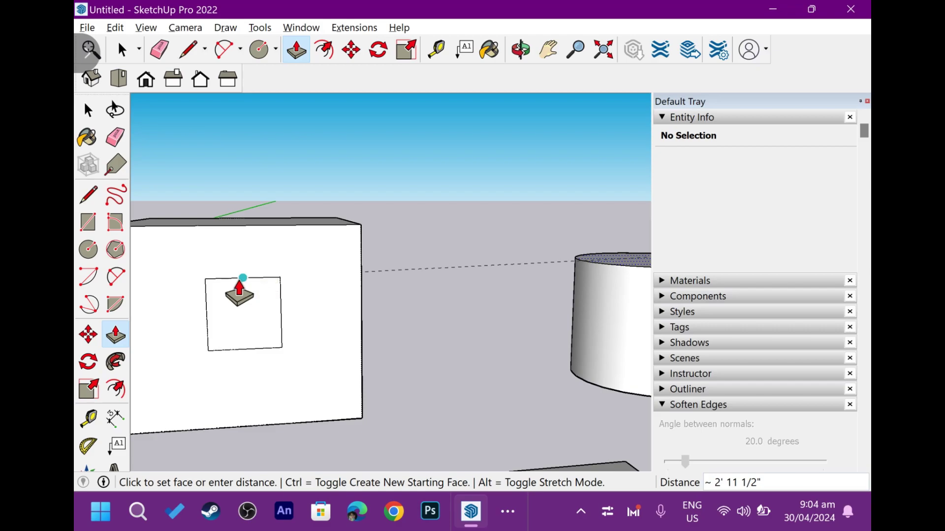
{"action": "scroll", "coordinate": [251, 310], "scroll_direction": "down", "scroll_amount": 5}
{"action": "scroll", "coordinate": [369, 384], "scroll_direction": "down", "scroll_amount": 2}
{"action": "mouse_move", "coordinate": [369, 384]}
{"action": "middle_mouse_down"}
{"action": "mouse_move", "coordinate": [266, 342]}
{"action": "mouse_move", "coordinate": [412, 350]}
{"action": "mouse_move", "coordinate": [375, 288]}
{"action": "mouse_move", "coordinate": [315, 330]}
{"action": "mouse_move", "coordinate": [333, 301]}
{"action": "middle_mouse_up"}
{"action": "scroll", "coordinate": [369, 292], "scroll_direction": "up", "scroll_amount": 1}
{"action": "scroll", "coordinate": [363, 298], "scroll_direction": "up", "scroll_amount": 3}
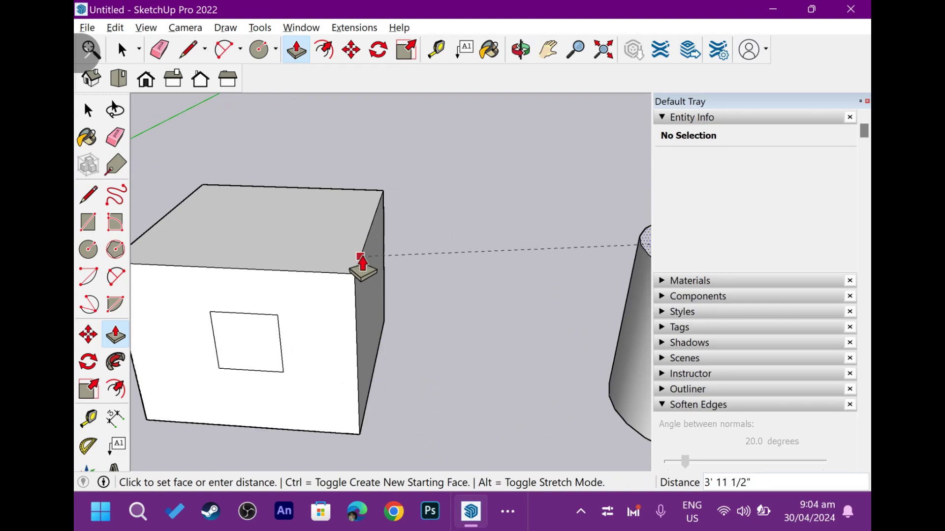
{"action": "middle_click_drag", "start_coordinate": [357, 250], "coordinate": [217, 224]}
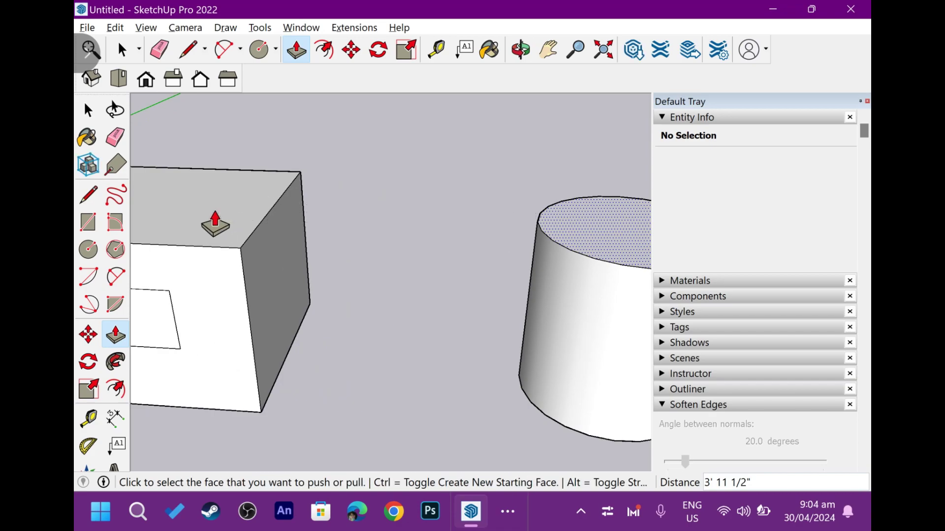
{"action": "key", "text": "space"}
{"action": "mouse_move", "coordinate": [380, 268]}
{"action": "middle_mouse_down"}
{"action": "mouse_move", "coordinate": [444, 222]}
{"action": "mouse_move", "coordinate": [520, 250]}
{"action": "mouse_move", "coordinate": [307, 196]}
{"action": "mouse_move", "coordinate": [301, 228]}
{"action": "mouse_move", "coordinate": [258, 204]}
{"action": "mouse_move", "coordinate": [310, 203]}
{"action": "mouse_move", "coordinate": [364, 255]}
{"action": "middle_mouse_up"}
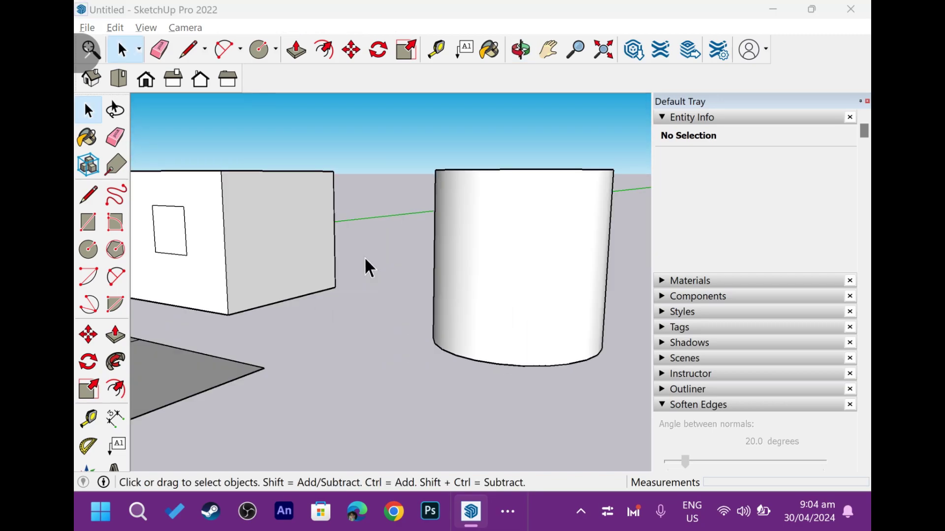
{"action": "key", "text": "alt+Tab"}
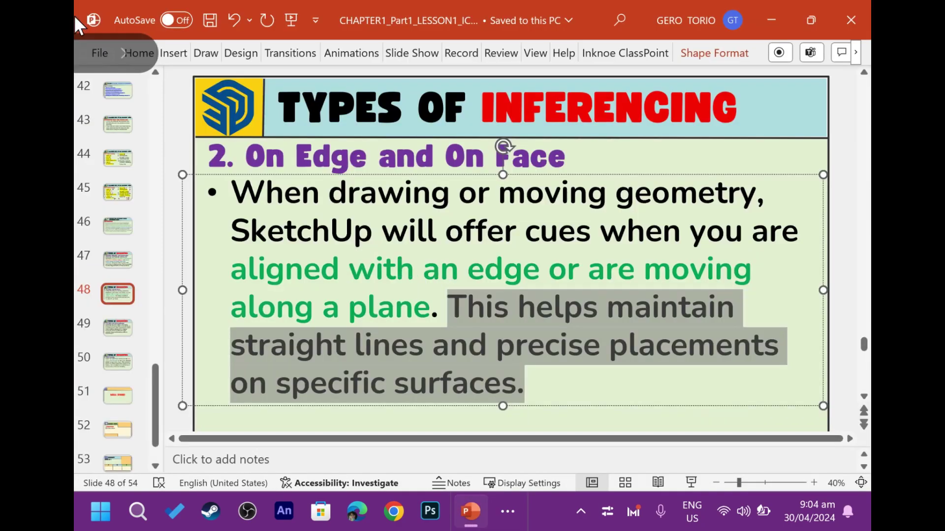
- Advance to slide 49 and highlight 'SketchUp can infer when' and 'be parallel'
{"action": "left_click", "coordinate": [344, 281]}
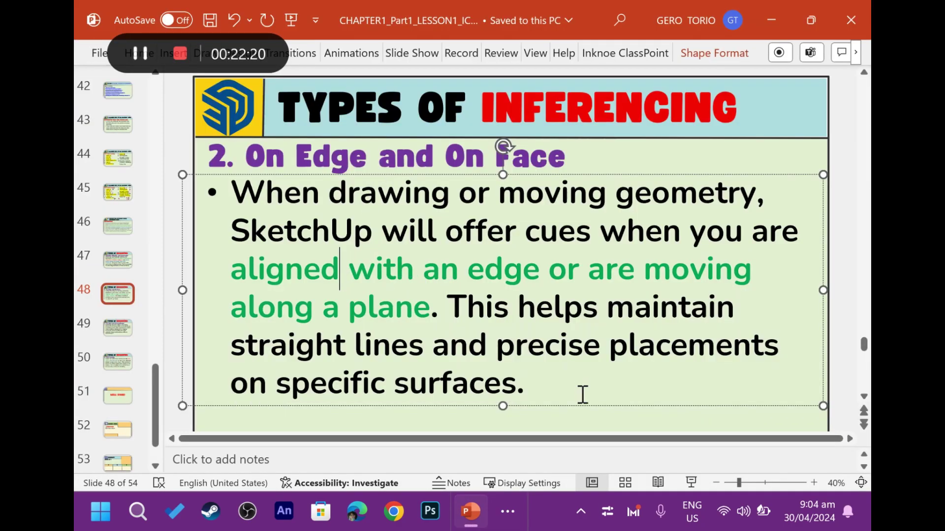
{"action": "key", "text": "Page_Down"}
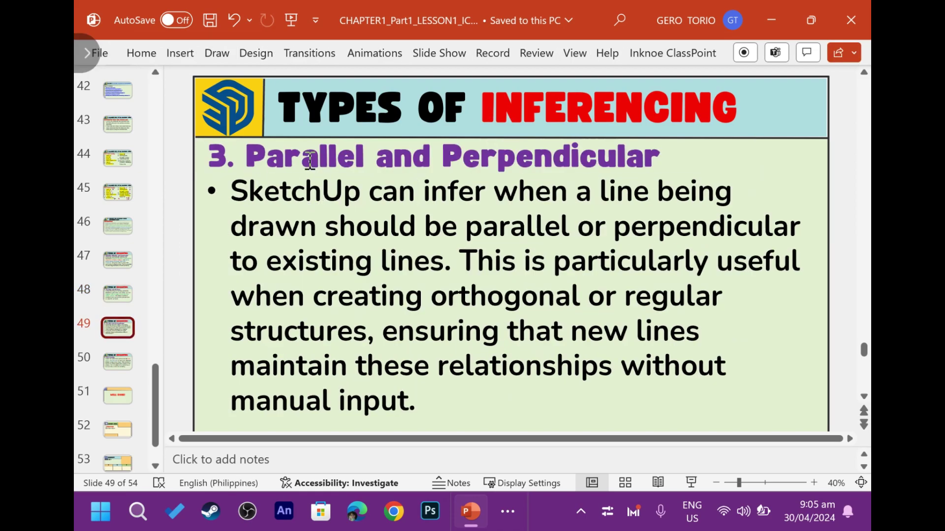
{"action": "left_click_drag", "start_coordinate": [260, 202], "coordinate": [522, 216]}
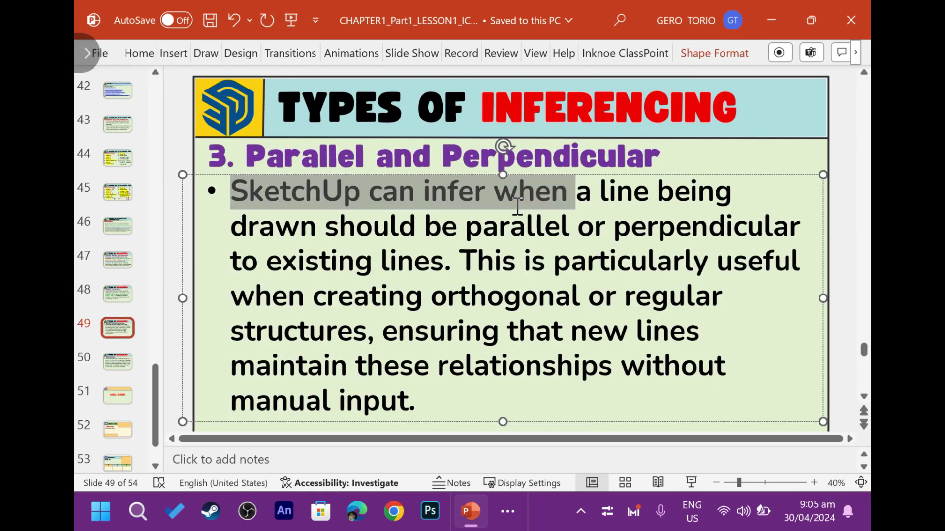
{"action": "left_click", "coordinate": [594, 224]}
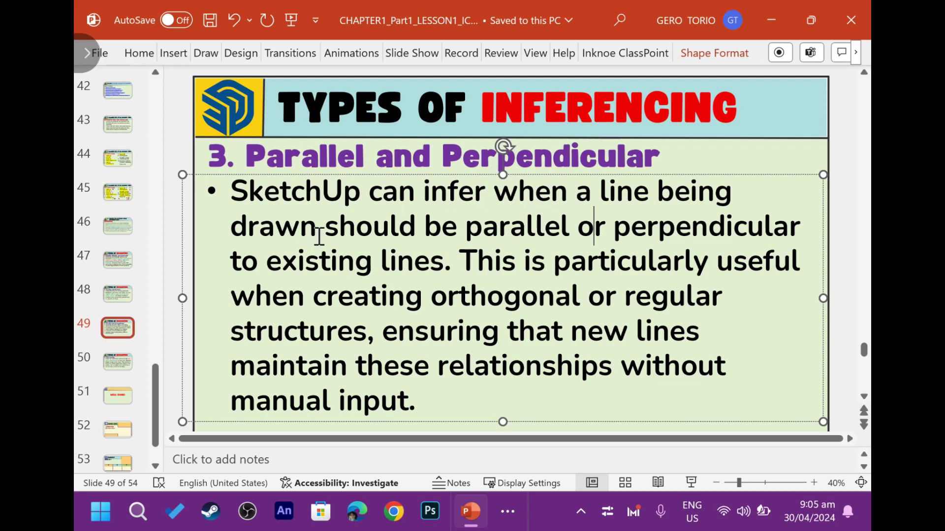
{"action": "left_click_drag", "start_coordinate": [437, 231], "coordinate": [576, 227]}
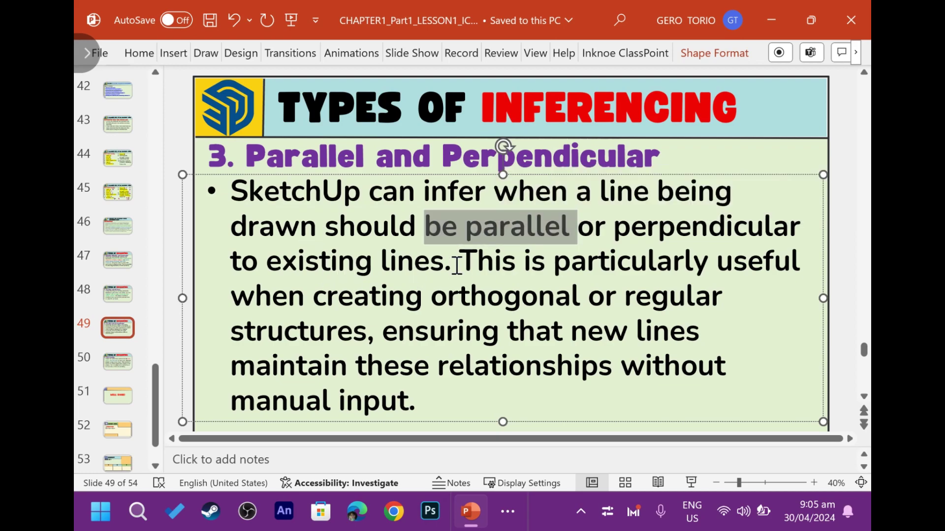
{"action": "left_click_drag", "start_coordinate": [446, 264], "coordinate": [525, 267]}
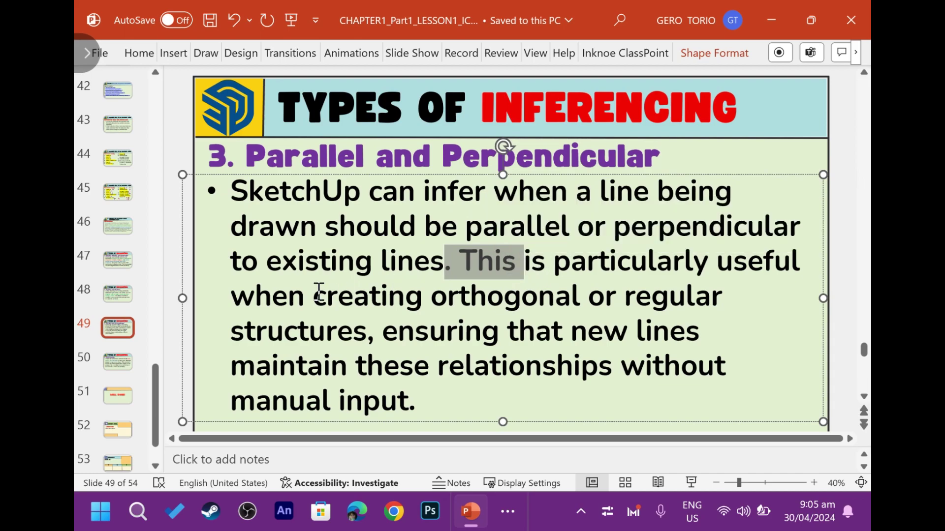
{"action": "left_click", "coordinate": [289, 295]}
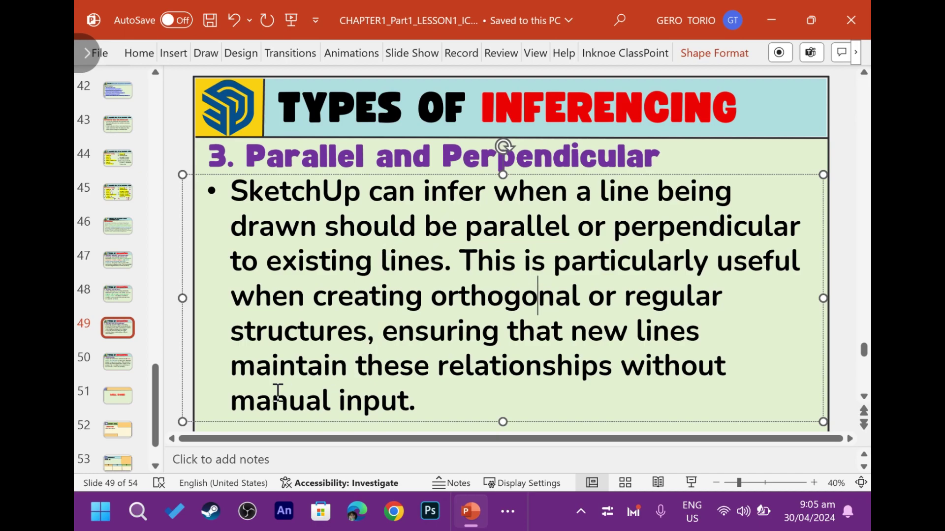
- Highlight 'manual input' on slide 49, then return to the SketchUp model
{"action": "left_click_drag", "start_coordinate": [249, 393], "coordinate": [409, 401]}
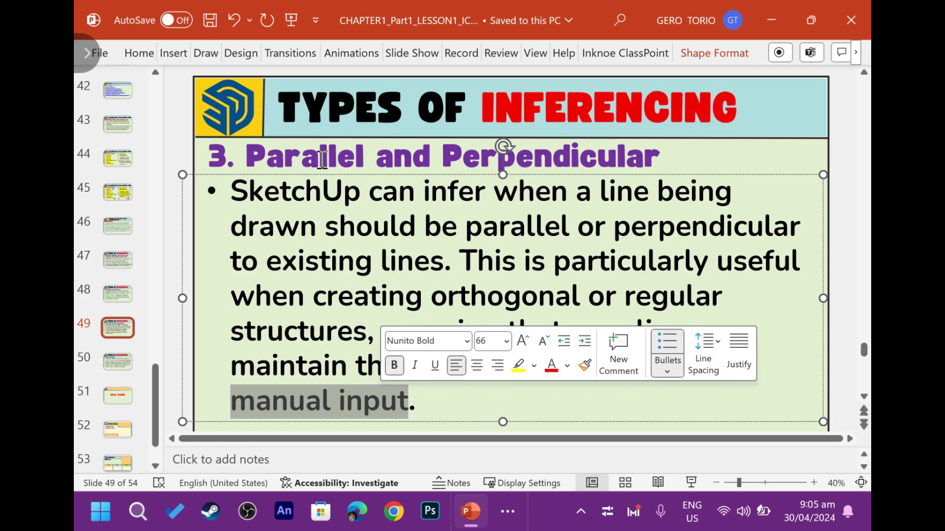
{"action": "left_click", "coordinate": [270, 156]}
{"action": "key", "text": "alt+Tab"}
{"action": "middle_click_drag", "start_coordinate": [512, 265], "coordinate": [323, 271], "text": "shift"}
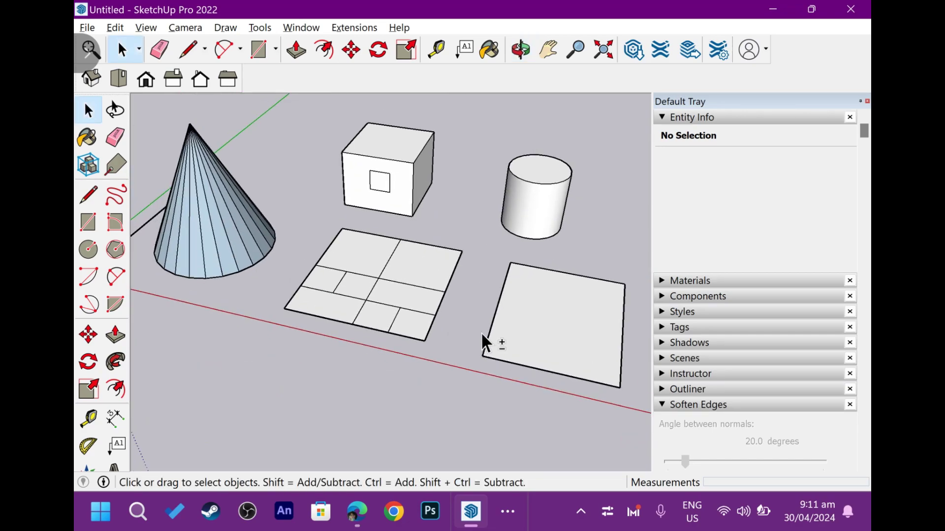
- Orbit and zoom in close to the white ground rectangle
{"action": "mouse_move", "coordinate": [481, 335]}
{"action": "middle_mouse_down", "text": "shift"}
{"action": "mouse_move", "coordinate": [347, 278]}
{"action": "mouse_move", "coordinate": [337, 341]}
{"action": "mouse_move", "coordinate": [379, 415]}
{"action": "mouse_move", "coordinate": [377, 322]}
{"action": "mouse_move", "coordinate": [322, 295]}
{"action": "middle_mouse_up", "text": "shift"}
{"action": "key", "text": "space"}
{"action": "scroll", "coordinate": [322, 295], "scroll_direction": "up", "scroll_amount": 2}
{"action": "scroll", "coordinate": [326, 288], "scroll_direction": "up", "scroll_amount": 1}
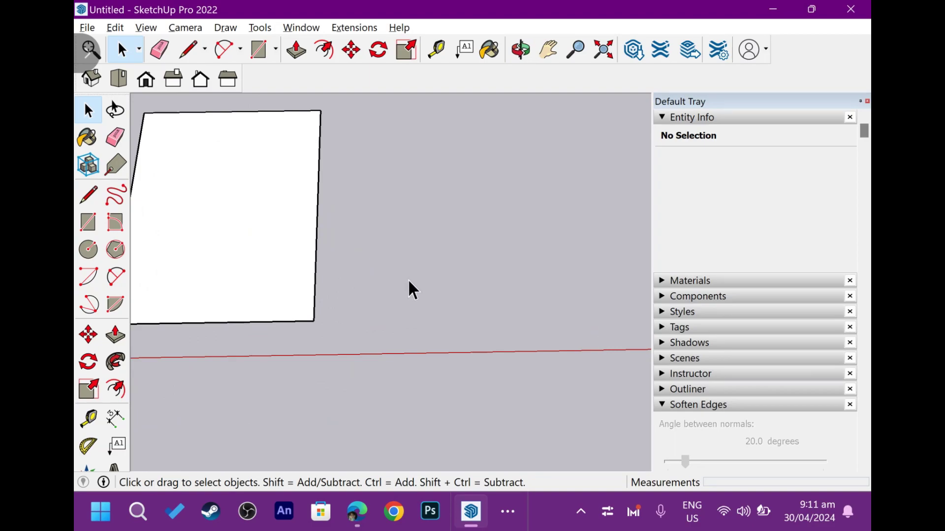
{"action": "key", "text": "l"}
{"action": "middle_click_drag", "start_coordinate": [408, 279], "coordinate": [448, 356]}
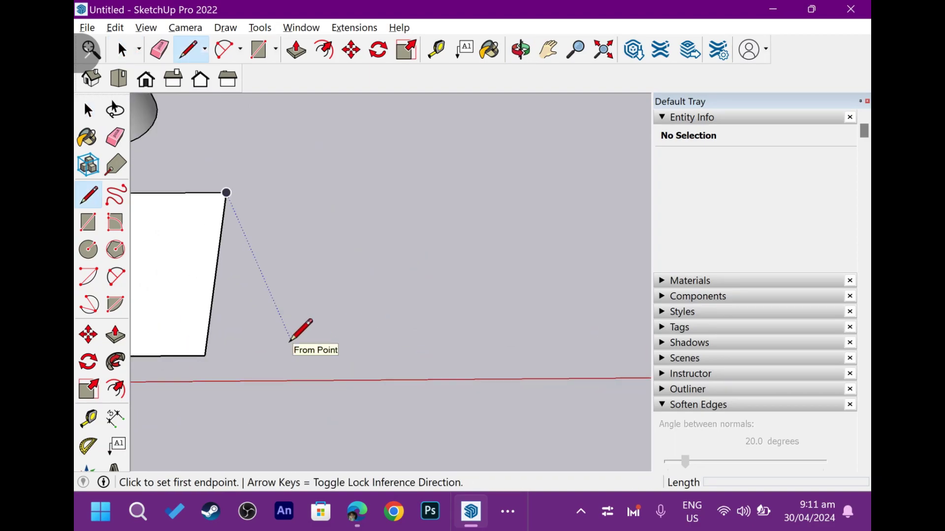
{"action": "middle_click_drag", "start_coordinate": [290, 341], "coordinate": [390, 321]}
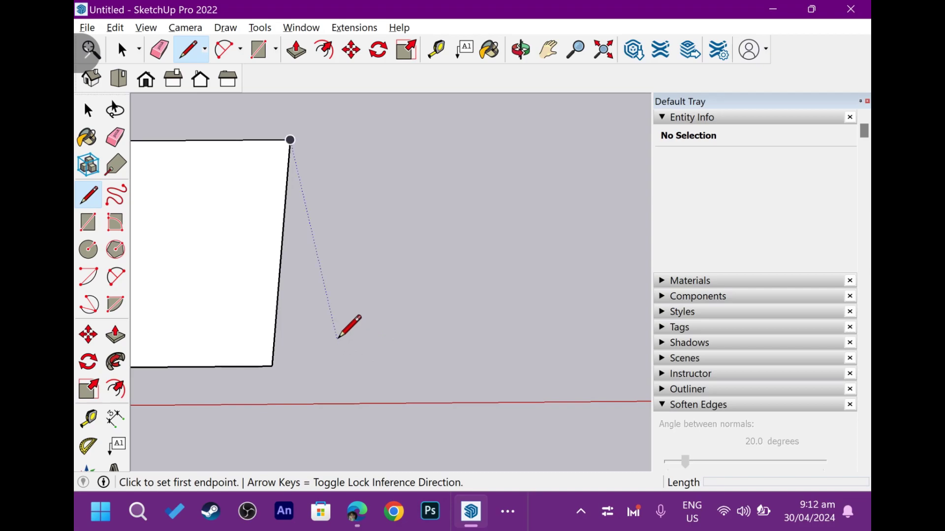
- Draw a triangle with horizontal and vertical edges, started level with the rectangle's corner
{"action": "left_click", "coordinate": [343, 364]}
{"action": "left_click", "coordinate": [555, 363]}
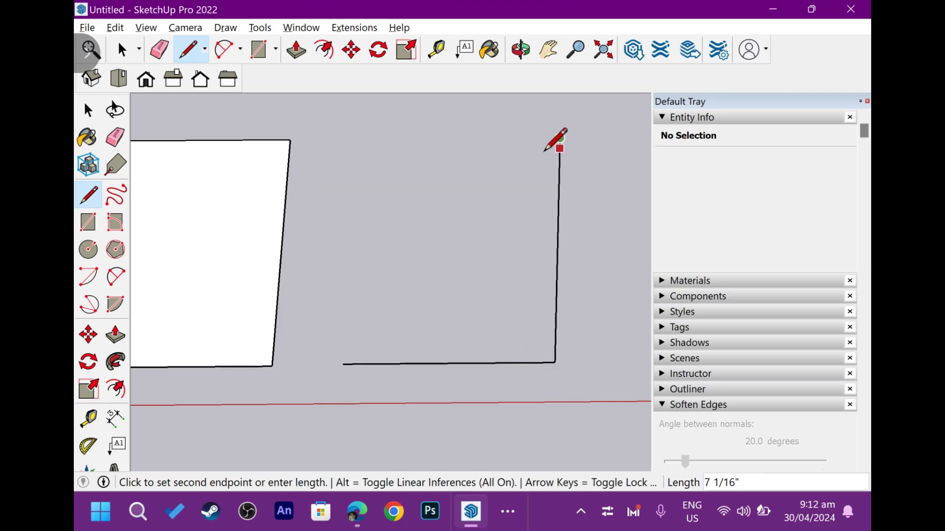
{"action": "left_click", "coordinate": [559, 140]}
{"action": "left_click", "coordinate": [343, 364]}
{"action": "key", "text": "space"}
- Orbit around the new standing triangle to inspect it from several angles
{"action": "key", "text": "o"}
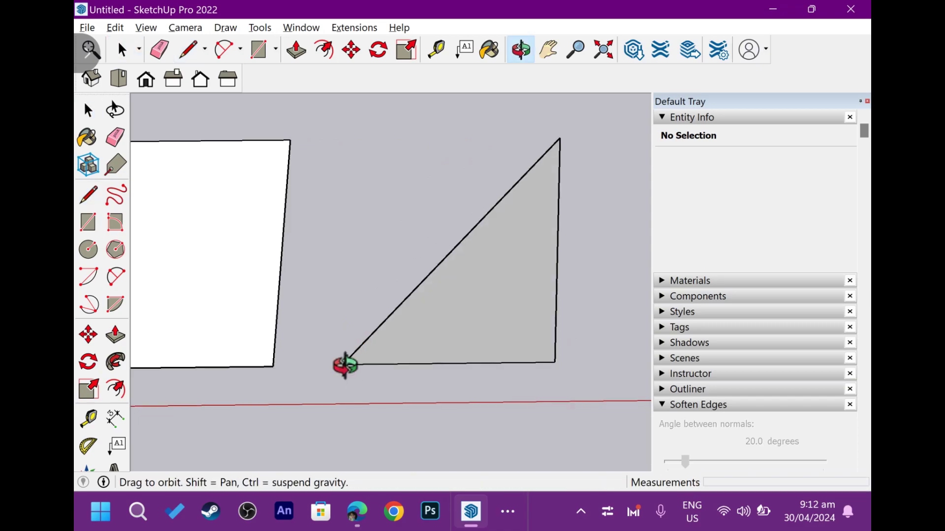
{"action": "mouse_move", "coordinate": [345, 366]}
{"action": "left_mouse_down"}
{"action": "mouse_move", "coordinate": [367, 156]}
{"action": "mouse_move", "coordinate": [331, 167]}
{"action": "mouse_move", "coordinate": [333, 190]}
{"action": "left_mouse_up"}
{"action": "key", "text": "space"}
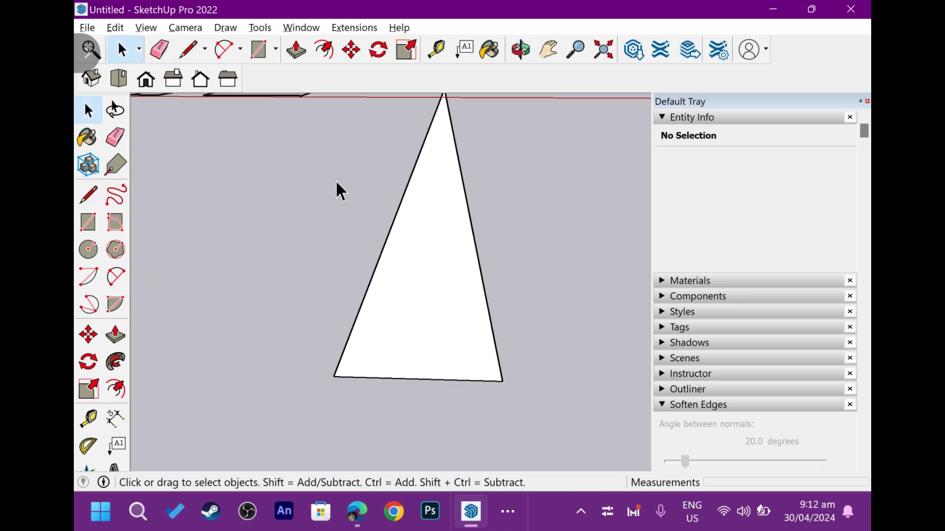
{"action": "scroll", "coordinate": [337, 182], "scroll_direction": "down", "scroll_amount": 2}
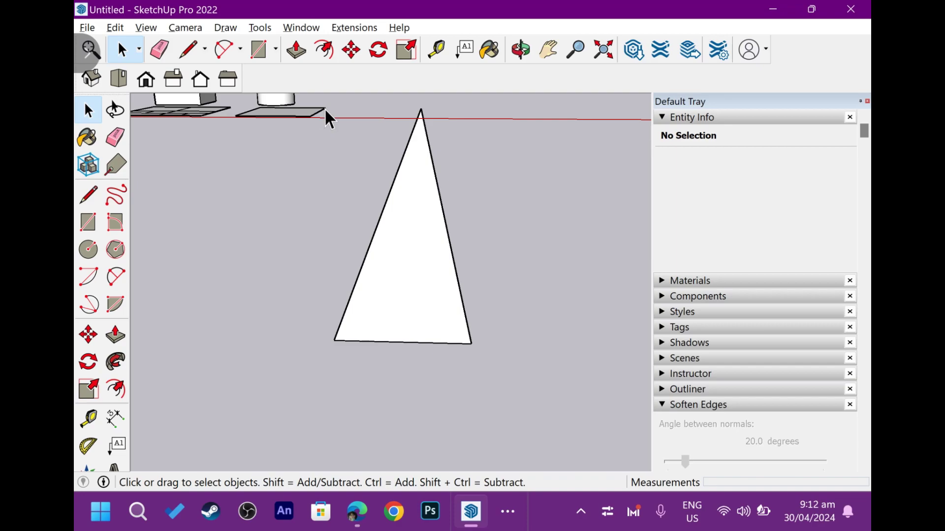
{"action": "key", "text": "o"}
{"action": "mouse_move", "coordinate": [422, 194]}
{"action": "left_mouse_down"}
{"action": "mouse_move", "coordinate": [170, 114]}
{"action": "mouse_move", "coordinate": [184, 117]}
{"action": "left_mouse_up"}
{"action": "key", "text": "space"}
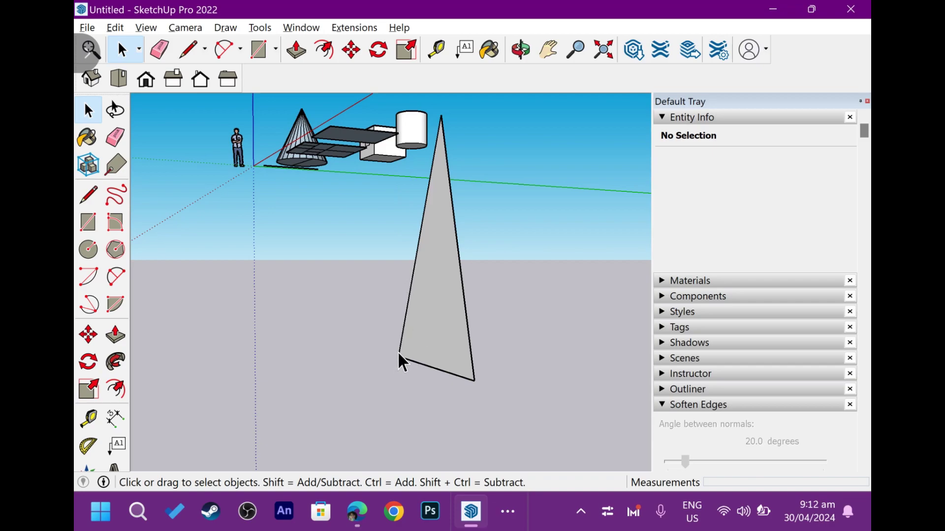
{"action": "key", "text": "o"}
{"action": "mouse_move", "coordinate": [405, 320]}
{"action": "left_mouse_down"}
{"action": "mouse_move", "coordinate": [543, 278]}
{"action": "mouse_move", "coordinate": [361, 266]}
{"action": "mouse_move", "coordinate": [443, 390]}
{"action": "mouse_move", "coordinate": [322, 304]}
{"action": "left_mouse_up"}
{"action": "key", "text": "space"}
{"action": "key", "text": "o"}
{"action": "key", "text": "space"}
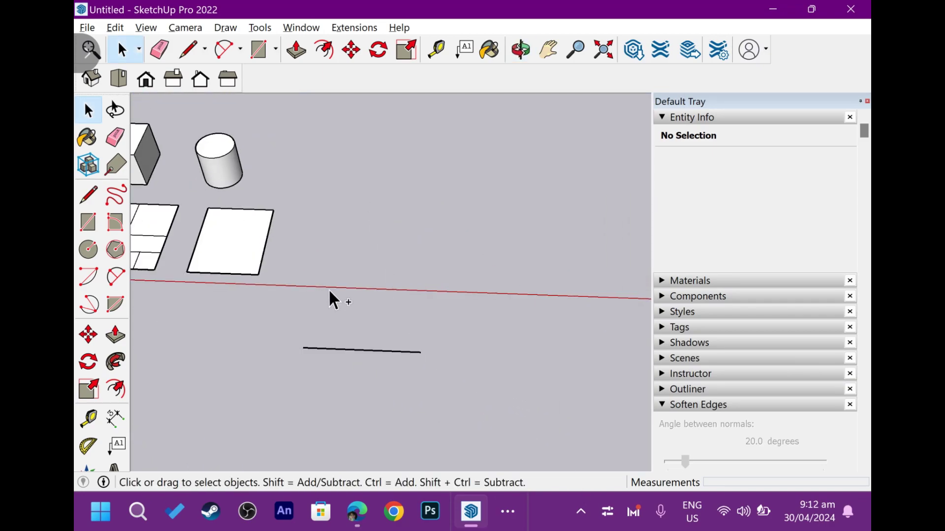
{"action": "mouse_move", "coordinate": [329, 291]}
{"action": "middle_mouse_down"}
{"action": "mouse_move", "coordinate": [413, 398]}
{"action": "mouse_move", "coordinate": [270, 147]}
{"action": "middle_mouse_up"}
{"action": "key", "text": "l"}
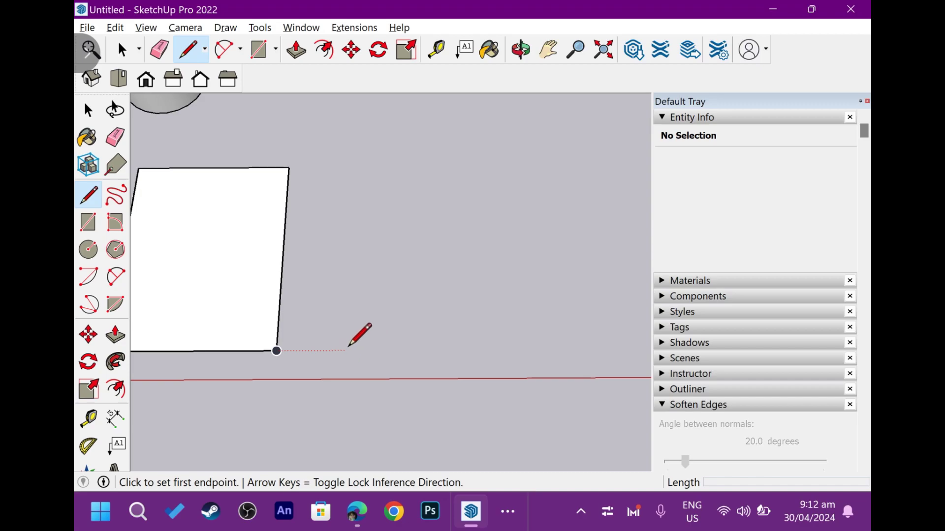
{"action": "mouse_move", "coordinate": [352, 350]}
{"action": "middle_mouse_down"}
{"action": "mouse_move", "coordinate": [293, 352]}
{"action": "mouse_move", "coordinate": [352, 336]}
{"action": "middle_mouse_up"}
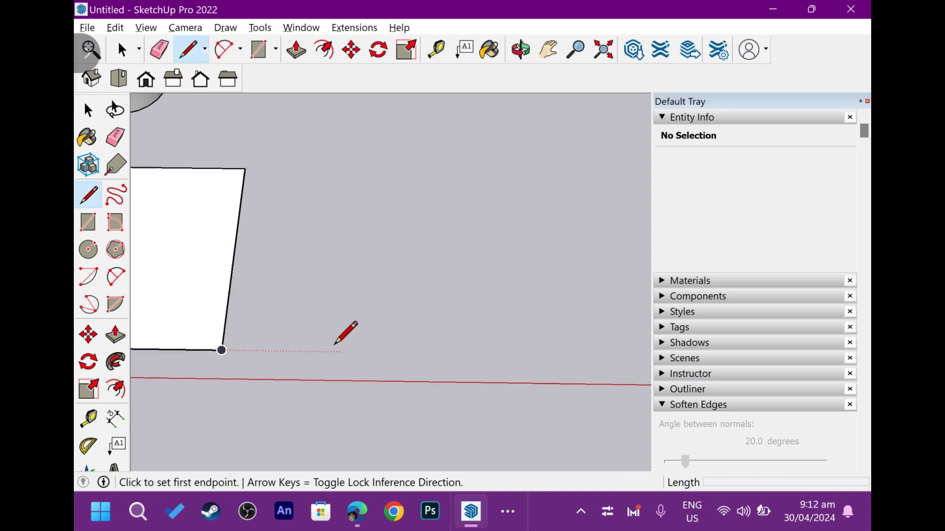
{"action": "scroll", "coordinate": [221, 346], "scroll_direction": "up", "scroll_amount": 2}
{"action": "scroll", "coordinate": [223, 347], "scroll_direction": "up", "scroll_amount": 1}
{"action": "scroll", "coordinate": [225, 349], "scroll_direction": "up", "scroll_amount": 1}
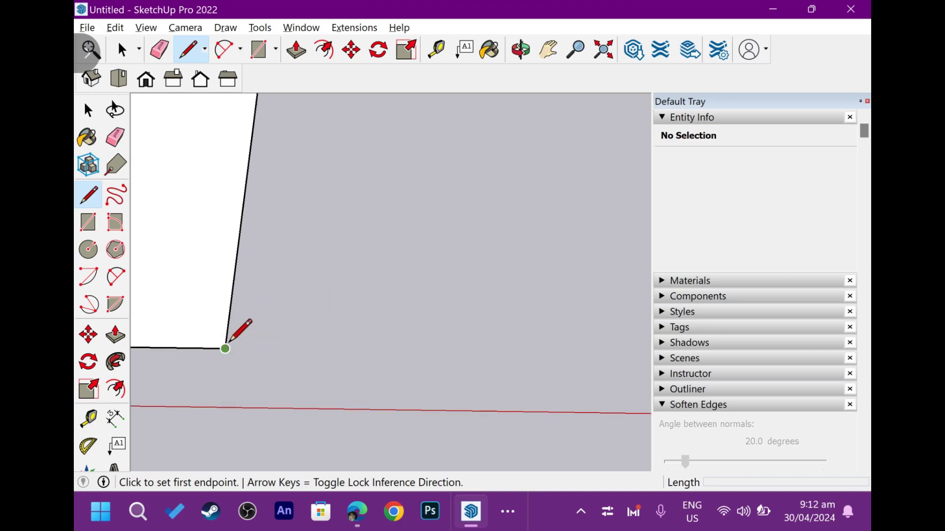
{"action": "scroll", "coordinate": [472, 346], "scroll_direction": "down", "scroll_amount": 1}
{"action": "scroll", "coordinate": [471, 346], "scroll_direction": "down", "scroll_amount": 1}
{"action": "middle_click_drag", "start_coordinate": [471, 346], "coordinate": [368, 378]}
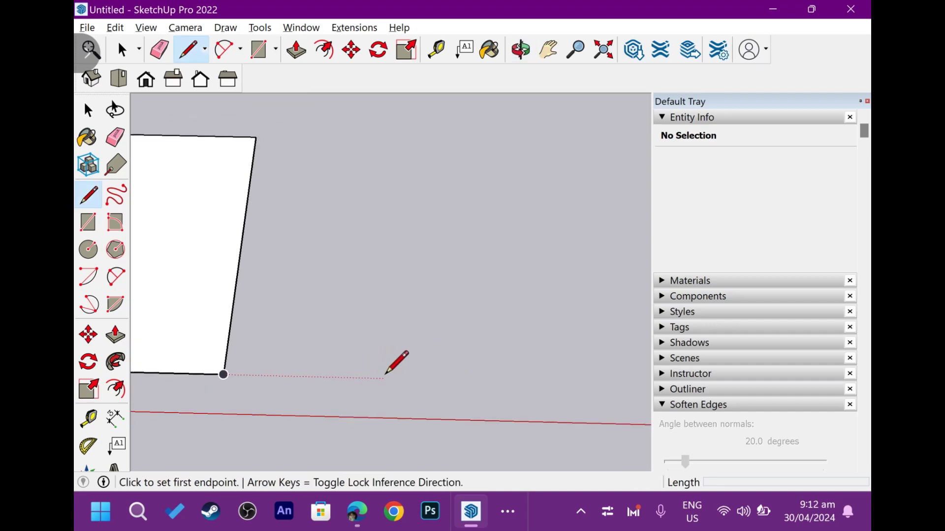
{"action": "key", "text": "r"}
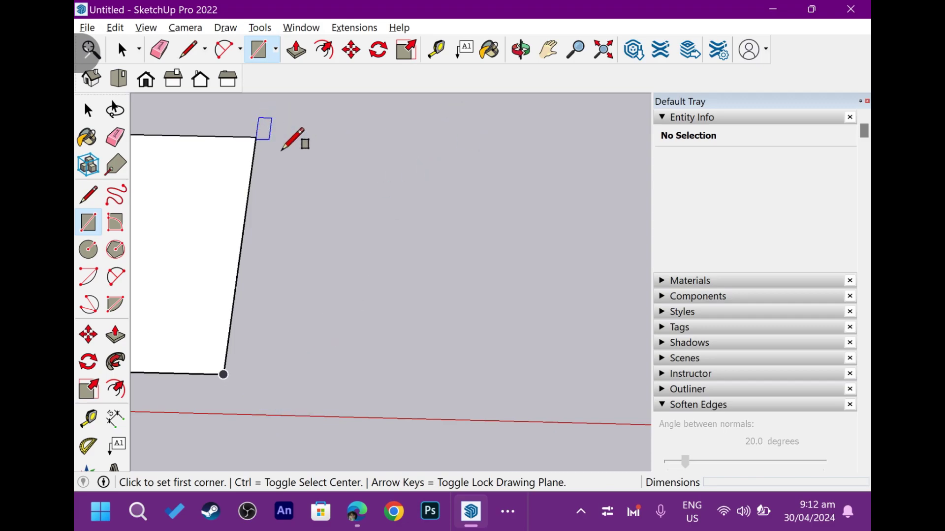
{"action": "key", "text": "l"}
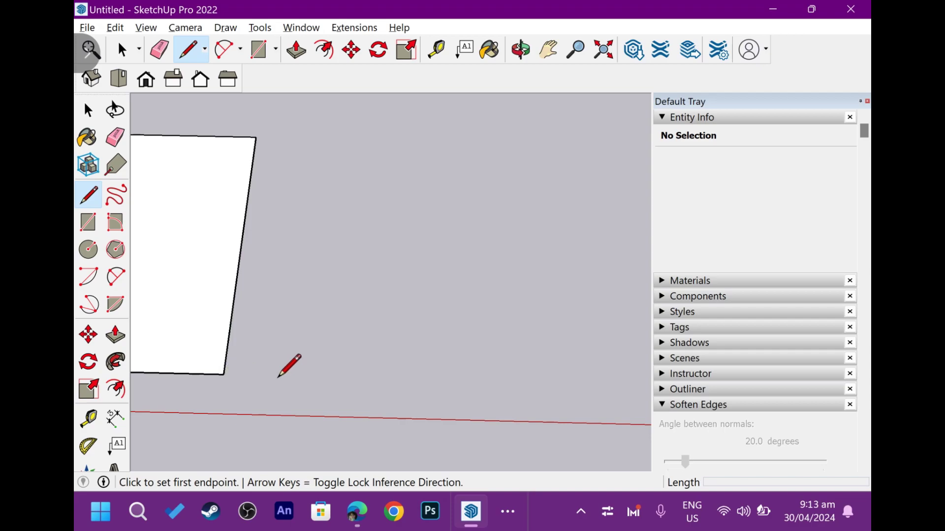
{"action": "key", "text": "r"}
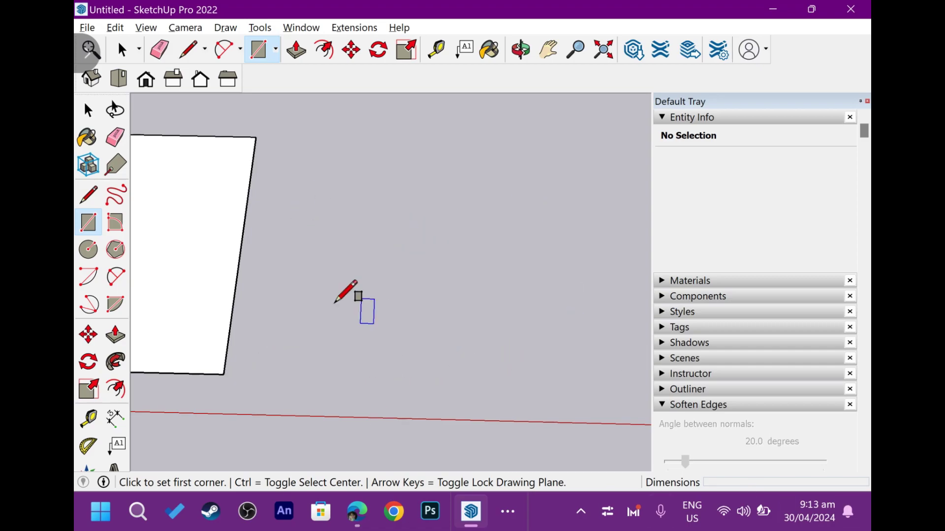
{"action": "key", "text": "space"}
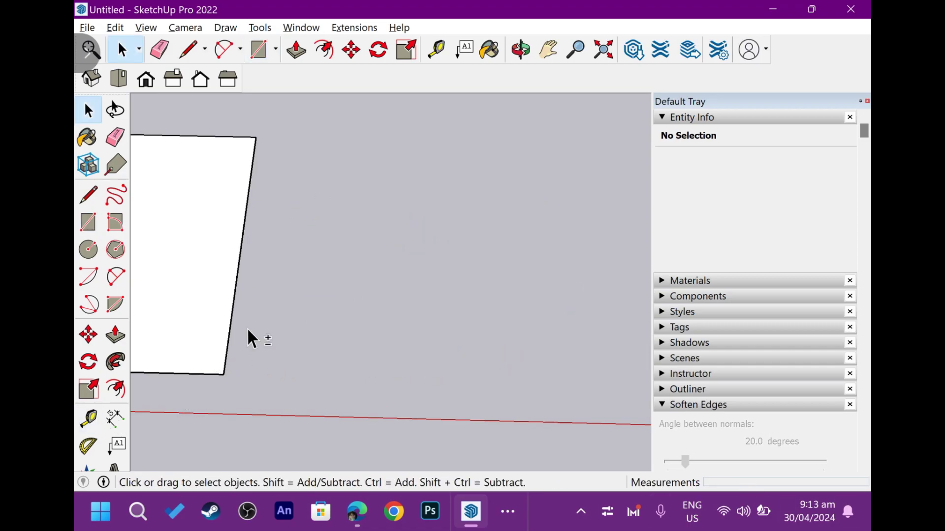
- Draw a 13' 11 7/16" by 18' 8 11/16" rectangle aligned with the first rectangle's corner
{"action": "key", "text": "r"}
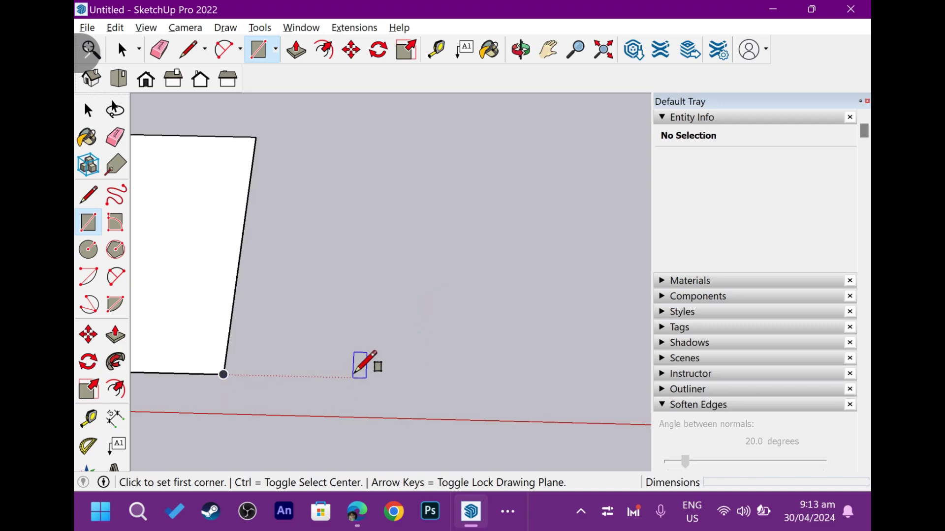
{"action": "scroll", "coordinate": [377, 376], "scroll_direction": "up", "scroll_amount": 4}
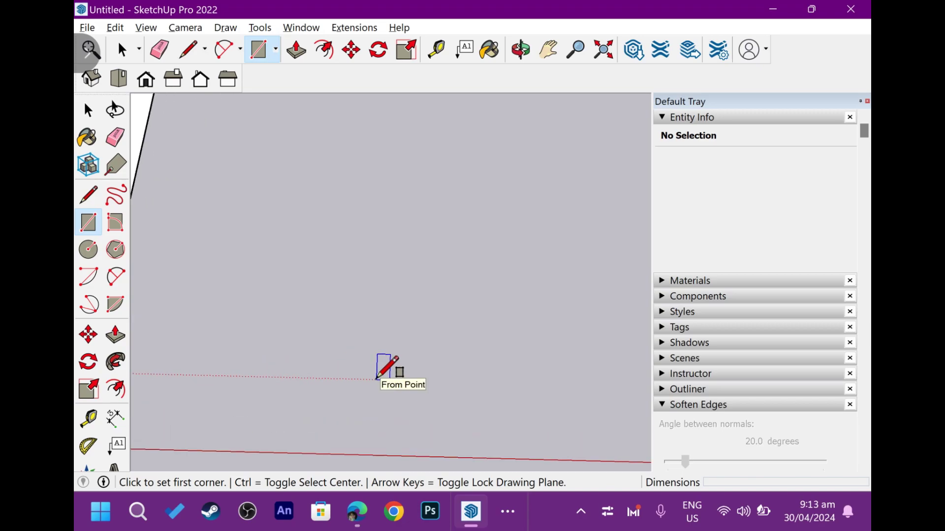
{"action": "scroll", "coordinate": [377, 382], "scroll_direction": "down", "scroll_amount": 4}
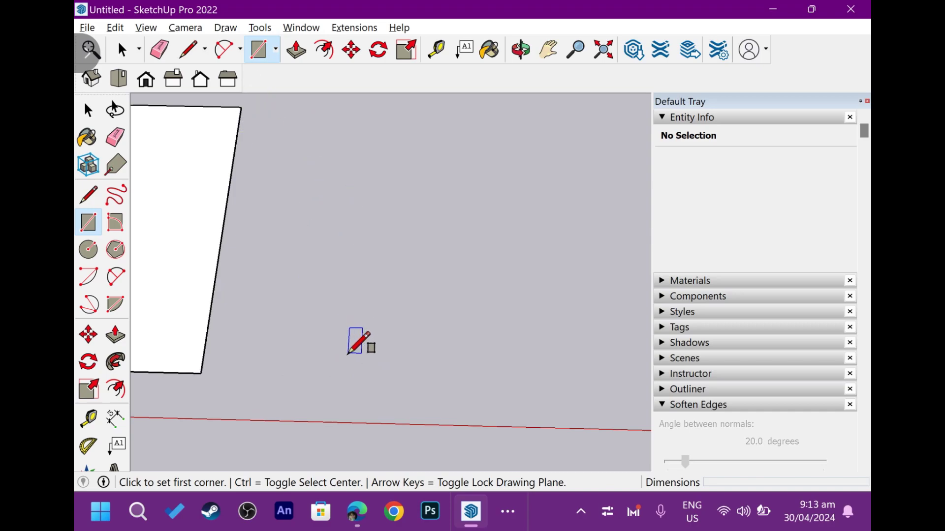
{"action": "left_click", "coordinate": [336, 377]}
{"action": "left_click", "coordinate": [505, 176]}
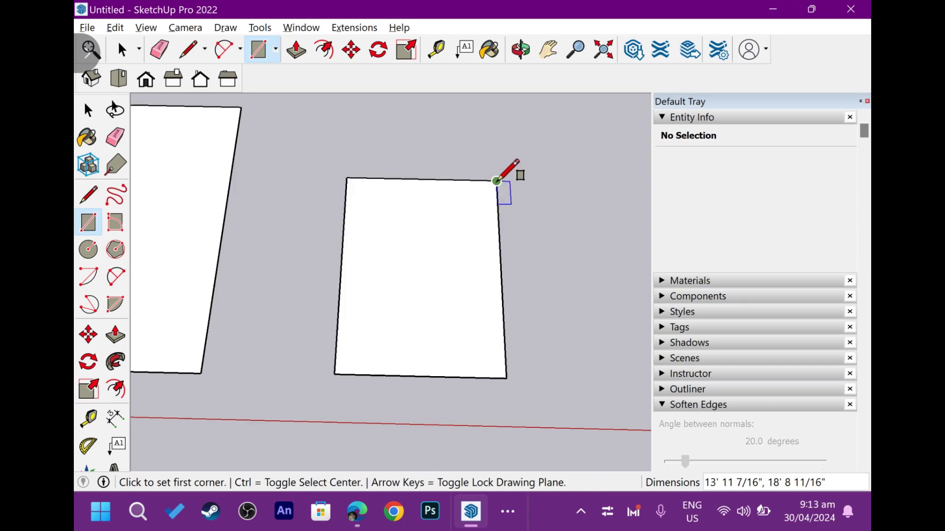
{"action": "key", "text": "space"}
{"action": "mouse_move", "coordinate": [457, 312]}
{"action": "middle_mouse_down"}
{"action": "mouse_move", "coordinate": [423, 179]}
{"action": "mouse_move", "coordinate": [398, 210]}
{"action": "middle_mouse_up"}
- Undo the second rectangle and zoom in on the ground from near top-down
{"action": "scroll", "coordinate": [397, 211], "scroll_direction": "down", "scroll_amount": 3}
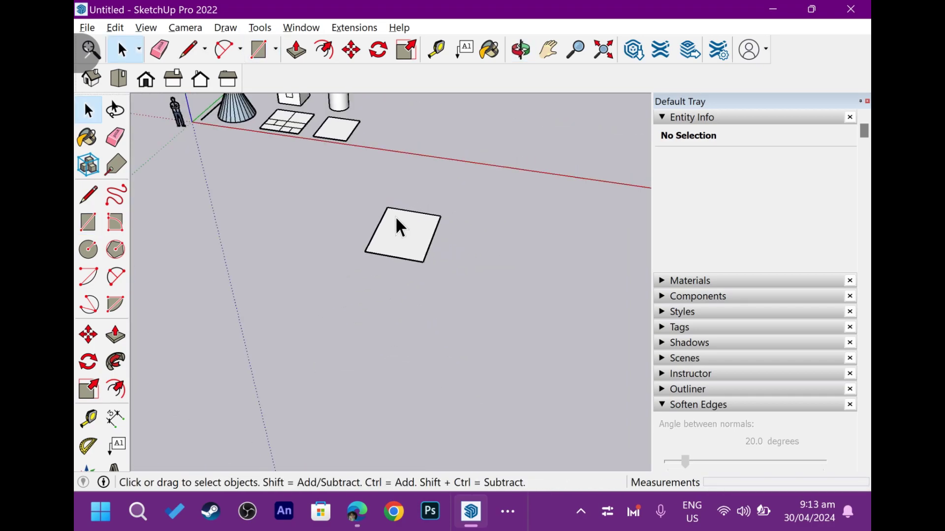
{"action": "scroll", "coordinate": [395, 216], "scroll_direction": "down", "scroll_amount": 2}
{"action": "scroll", "coordinate": [391, 225], "scroll_direction": "up", "scroll_amount": 1}
{"action": "key", "text": "ctrl+z"}
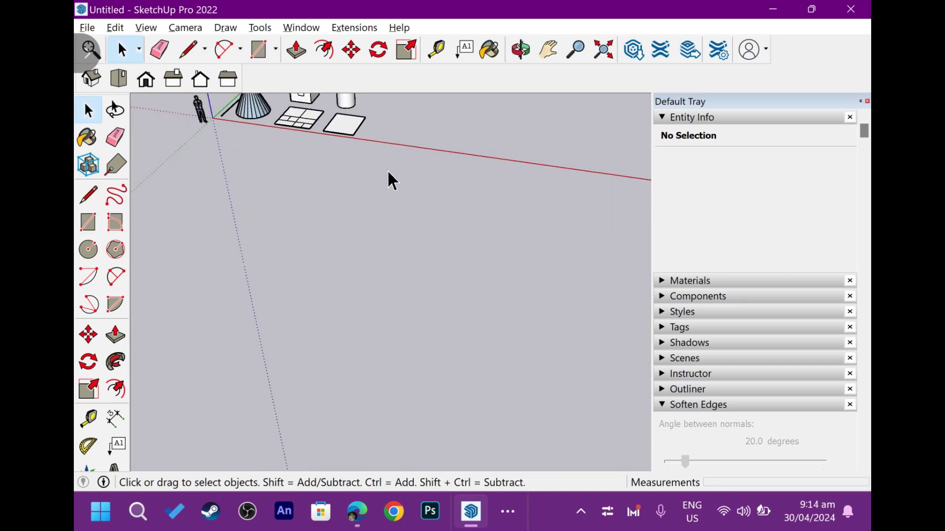
{"action": "mouse_move", "coordinate": [392, 181]}
{"action": "middle_mouse_down"}
{"action": "mouse_move", "coordinate": [420, 280]}
{"action": "mouse_move", "coordinate": [369, 177]}
{"action": "middle_mouse_up"}
{"action": "scroll", "coordinate": [344, 197], "scroll_direction": "up", "scroll_amount": 2}
{"action": "scroll", "coordinate": [299, 266], "scroll_direction": "up", "scroll_amount": 1}
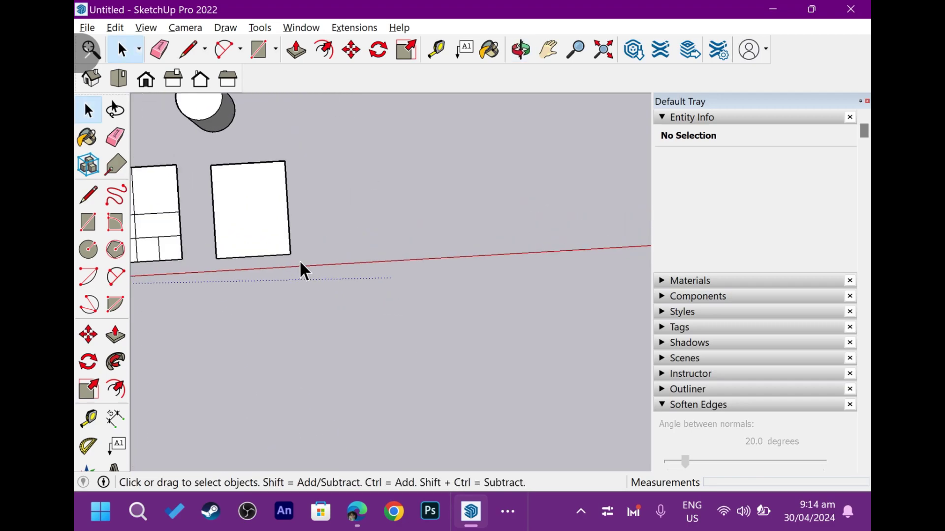
{"action": "scroll", "coordinate": [310, 251], "scroll_direction": "up", "scroll_amount": 2}
{"action": "key", "text": "r"}
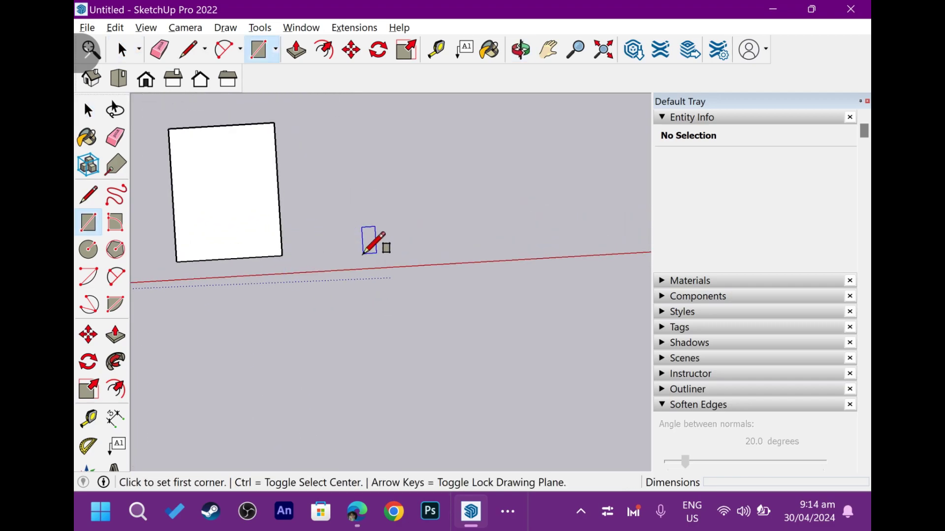
{"action": "scroll", "coordinate": [291, 249], "scroll_direction": "up", "scroll_amount": 1}
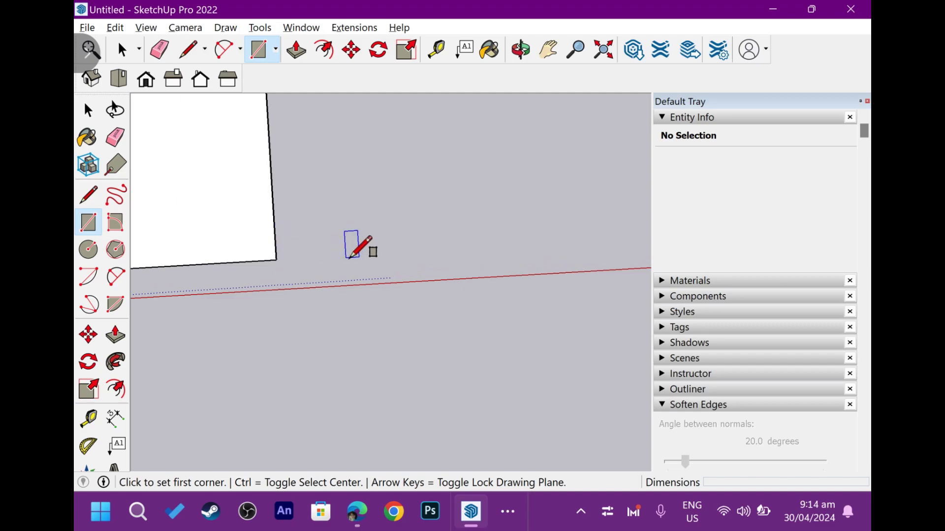
- Orbit around the remaining rectangle to view it from several angles
{"action": "mouse_move", "coordinate": [563, 226]}
{"action": "middle_mouse_down"}
{"action": "mouse_move", "coordinate": [414, 153]}
{"action": "mouse_move", "coordinate": [418, 172]}
{"action": "mouse_move", "coordinate": [363, 270]}
{"action": "mouse_move", "coordinate": [281, 173]}
{"action": "mouse_move", "coordinate": [250, 104]}
{"action": "mouse_move", "coordinate": [257, 45]}
{"action": "middle_mouse_up"}
{"action": "left_click", "coordinate": [259, 49]}
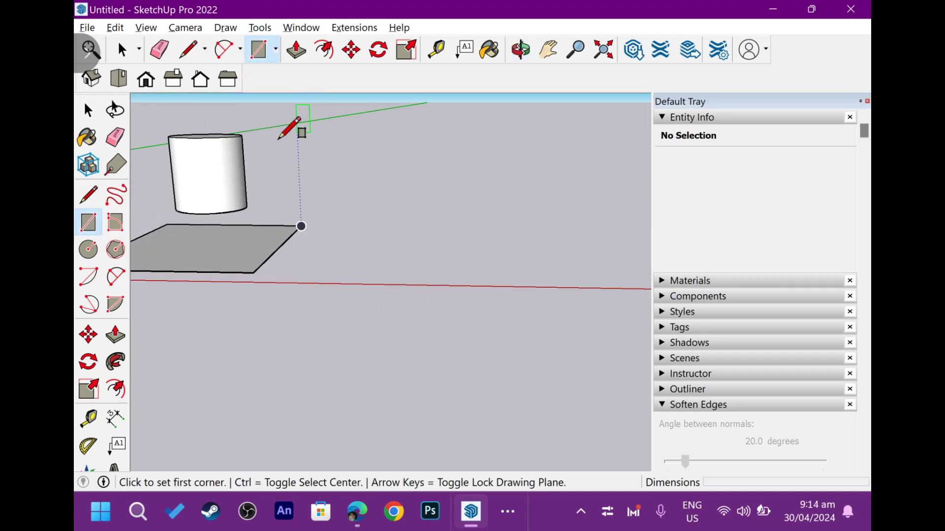
{"action": "mouse_move", "coordinate": [291, 127]}
{"action": "middle_mouse_down"}
{"action": "mouse_move", "coordinate": [249, 276]}
{"action": "mouse_move", "coordinate": [302, 245]}
{"action": "middle_mouse_up"}
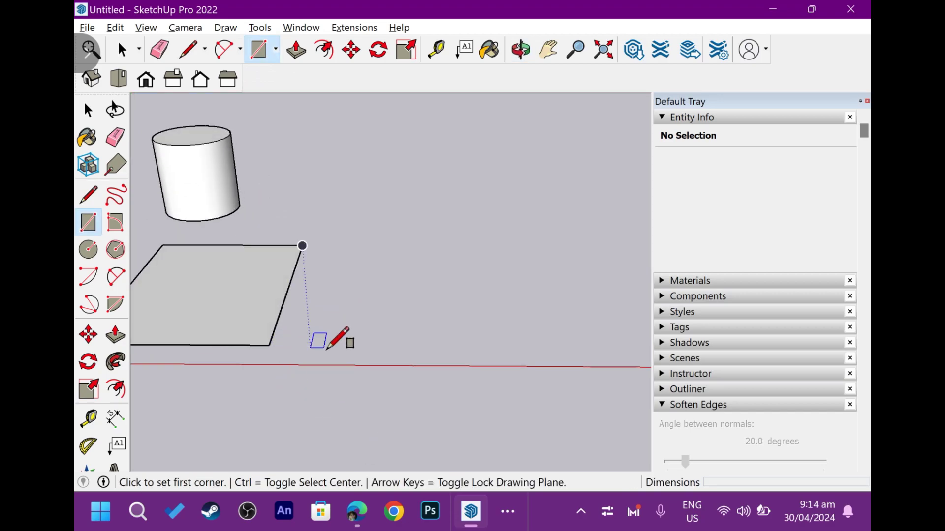
{"action": "mouse_move", "coordinate": [318, 354]}
{"action": "middle_mouse_down"}
{"action": "mouse_move", "coordinate": [323, 406]}
{"action": "mouse_move", "coordinate": [289, 395]}
{"action": "middle_mouse_up"}
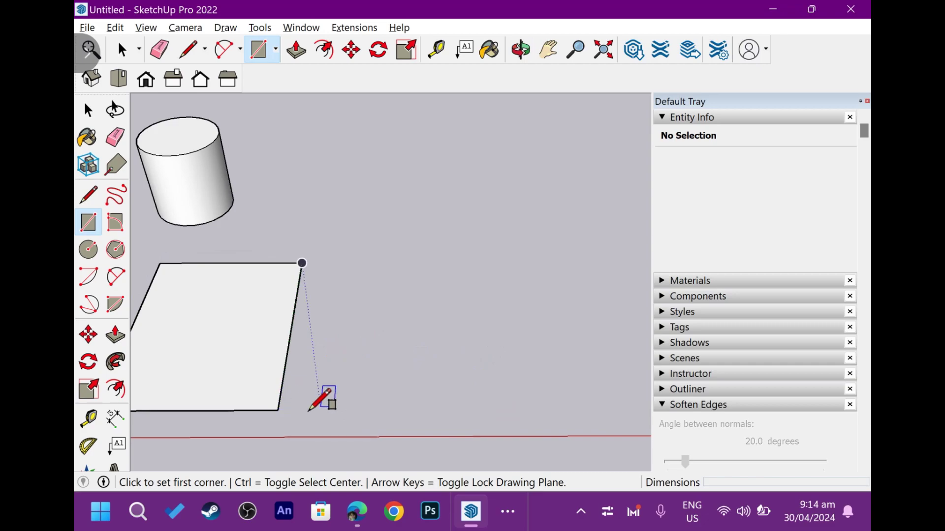
{"action": "mouse_move", "coordinate": [423, 401]}
{"action": "middle_mouse_down", "text": "shift"}
{"action": "mouse_move", "coordinate": [419, 324]}
{"action": "mouse_move", "coordinate": [266, 379]}
{"action": "middle_mouse_up", "text": "shift"}
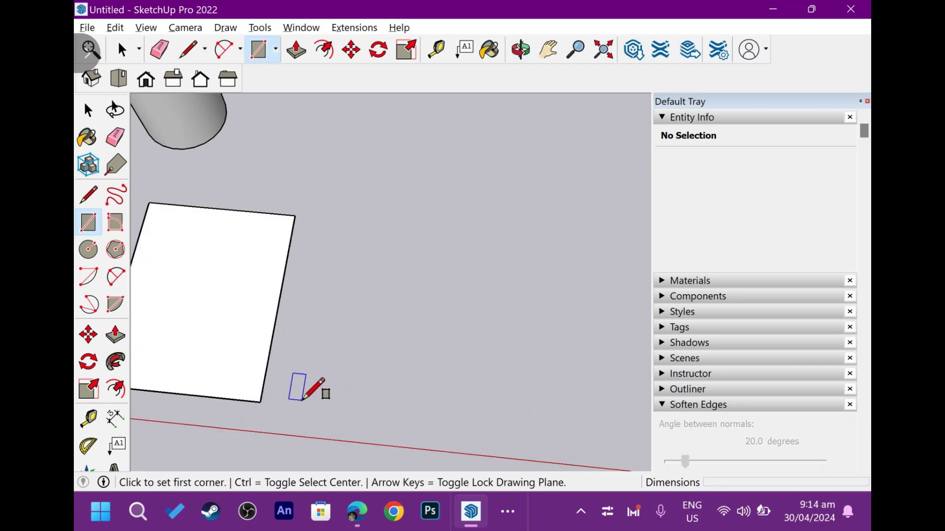
{"action": "mouse_move", "coordinate": [419, 416]}
{"action": "middle_mouse_down", "text": "shift"}
{"action": "mouse_move", "coordinate": [419, 303]}
{"action": "mouse_move", "coordinate": [291, 325]}
{"action": "middle_mouse_up", "text": "shift"}
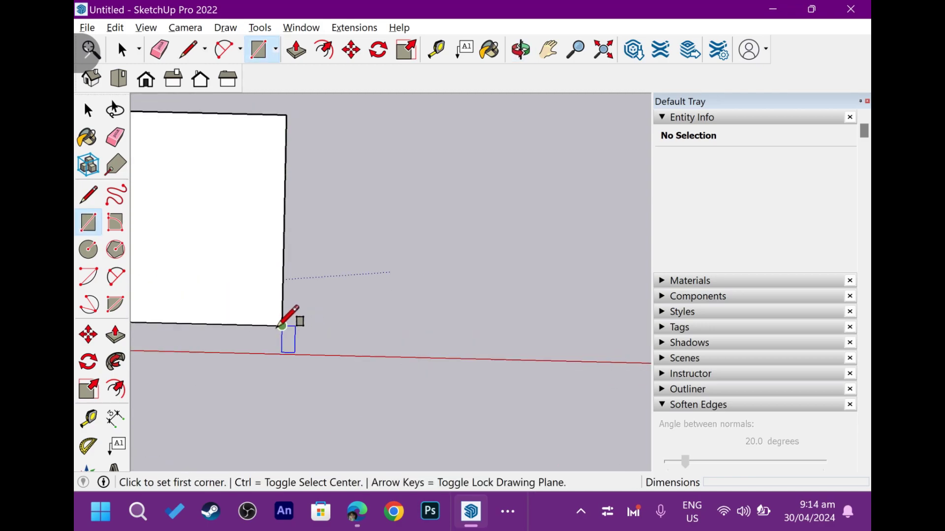
{"action": "mouse_move", "coordinate": [413, 325]}
{"action": "middle_mouse_down"}
{"action": "mouse_move", "coordinate": [481, 137]}
{"action": "mouse_move", "coordinate": [386, 116]}
{"action": "mouse_move", "coordinate": [274, 305]}
{"action": "middle_mouse_up"}
{"action": "mouse_move", "coordinate": [369, 299]}
{"action": "middle_mouse_down"}
{"action": "mouse_move", "coordinate": [443, 348]}
{"action": "mouse_move", "coordinate": [422, 371]}
{"action": "mouse_move", "coordinate": [272, 131]}
{"action": "middle_mouse_up"}
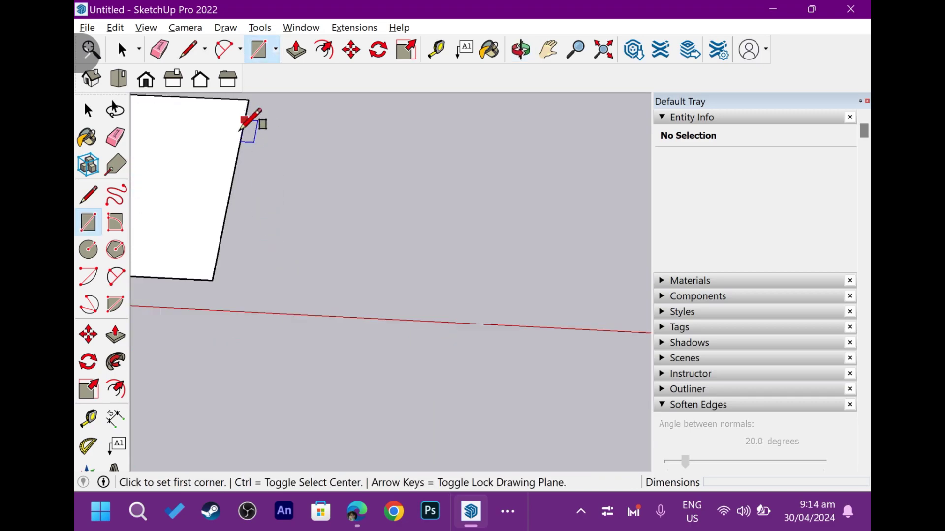
{"action": "mouse_move", "coordinate": [280, 249]}
{"action": "middle_mouse_down"}
{"action": "mouse_move", "coordinate": [296, 222]}
{"action": "mouse_move", "coordinate": [246, 217]}
{"action": "middle_mouse_up"}
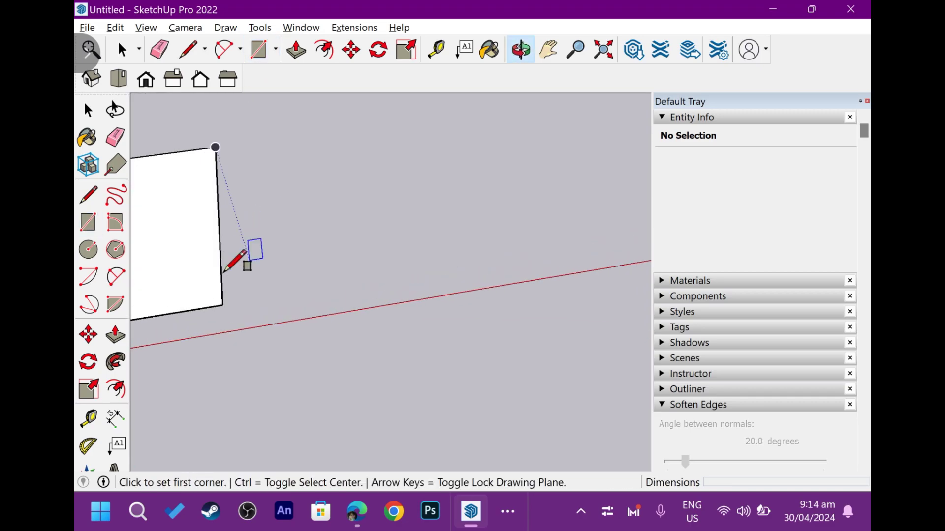
{"action": "mouse_move", "coordinate": [279, 296]}
{"action": "middle_mouse_down"}
{"action": "mouse_move", "coordinate": [306, 300]}
{"action": "mouse_move", "coordinate": [297, 258]}
{"action": "mouse_move", "coordinate": [369, 298]}
{"action": "mouse_move", "coordinate": [305, 310]}
{"action": "middle_mouse_up"}
{"action": "key", "text": "space"}
{"action": "scroll", "coordinate": [272, 285], "scroll_direction": "up", "scroll_amount": 2}
{"action": "scroll", "coordinate": [374, 296], "scroll_direction": "down", "scroll_amount": 2}
- Draw a trial edge out from the rectangle's bottom corner, then return to the Rectangle tool
{"action": "key", "text": "l"}
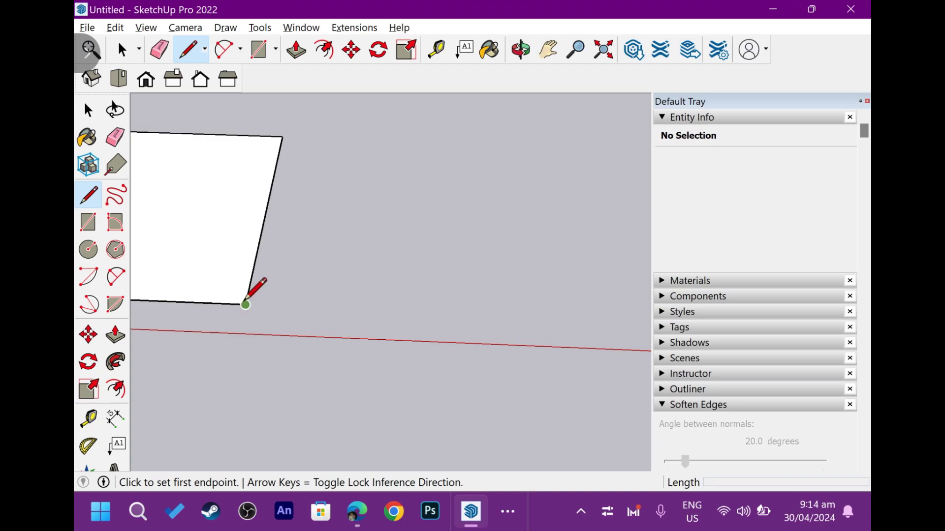
{"action": "left_click", "coordinate": [246, 304]}
{"action": "left_click", "coordinate": [393, 311]}
{"action": "middle_click_drag", "start_coordinate": [367, 319], "coordinate": [376, 404]}
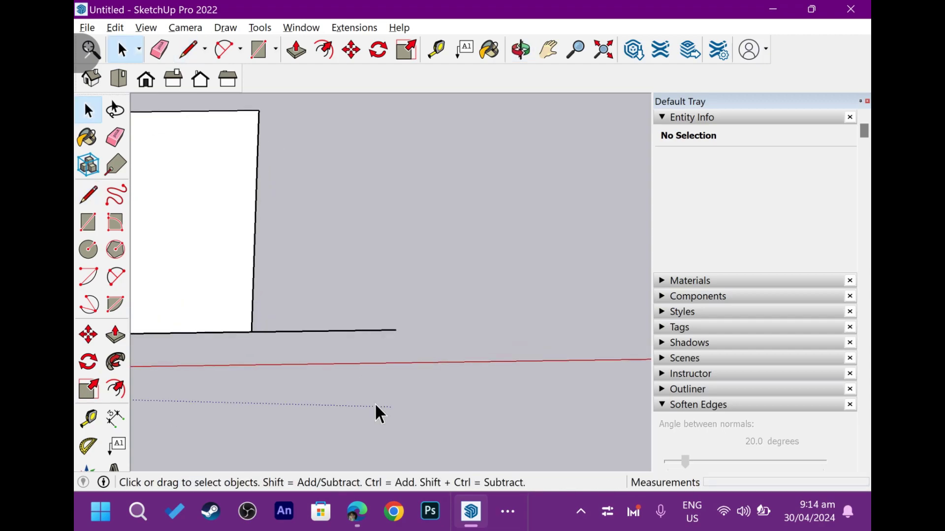
{"action": "mouse_move", "coordinate": [314, 377]}
{"action": "middle_mouse_down"}
{"action": "mouse_move", "coordinate": [295, 331]}
{"action": "mouse_move", "coordinate": [242, 300]}
{"action": "middle_mouse_up"}
{"action": "key", "text": "t"}
{"action": "key", "text": "r"}
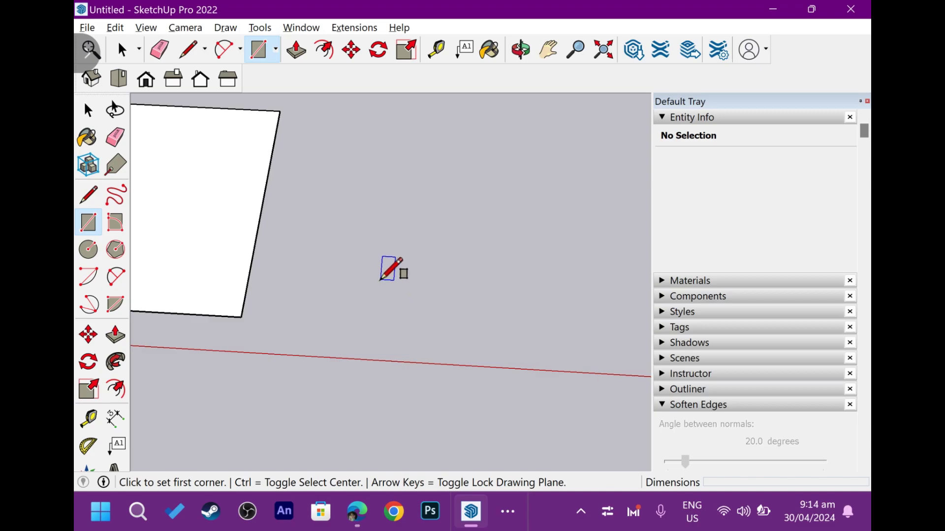
{"action": "middle_click_drag", "start_coordinate": [380, 280], "coordinate": [348, 312]}
{"action": "scroll", "coordinate": [348, 312], "scroll_direction": "up", "scroll_amount": 2}
{"action": "scroll", "coordinate": [337, 325], "scroll_direction": "down", "scroll_amount": 1}
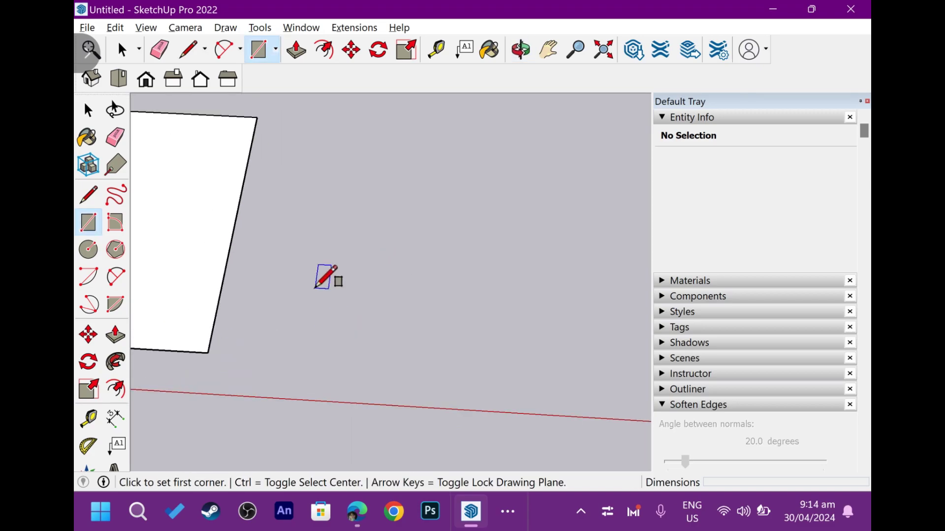
{"action": "scroll", "coordinate": [315, 287], "scroll_direction": "down", "scroll_amount": 1}
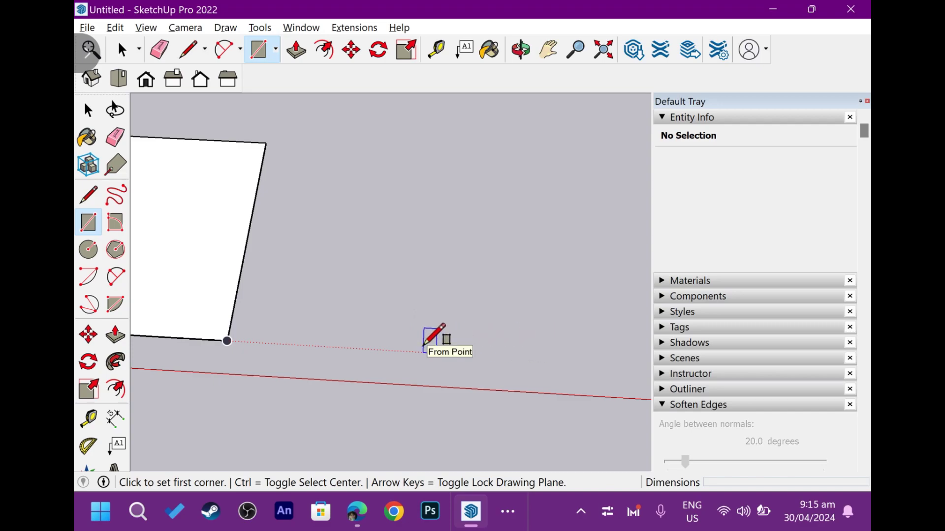
- Shift-lock the From Point inference and draw a roughly 7' 3" by 8' 4" rectangle
{"action": "key", "text": "shift"}
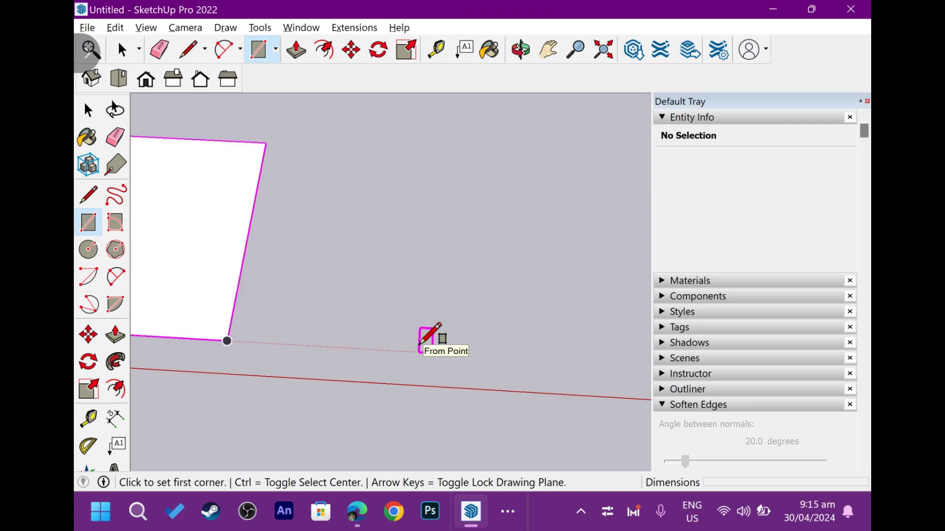
{"action": "key", "text": "shift"}
{"action": "key", "text": "shift"}
{"action": "key", "text": "shift"}
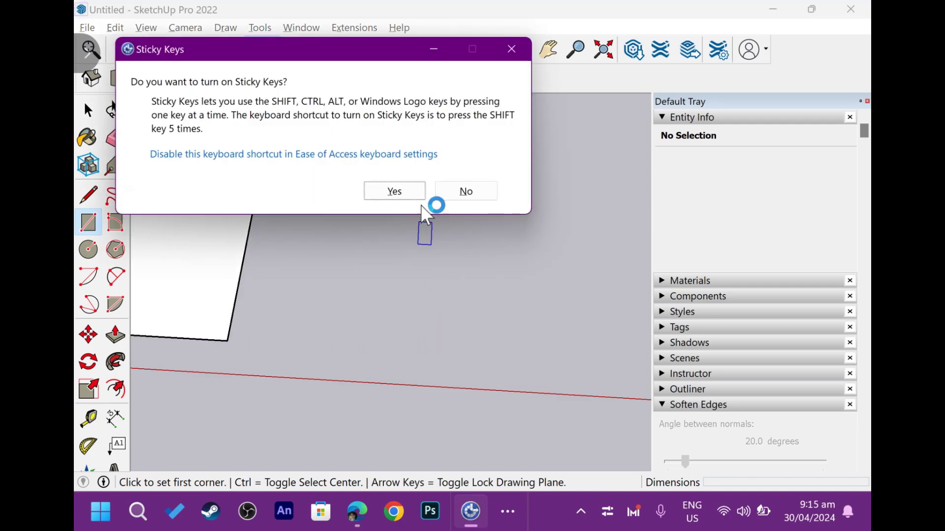
{"action": "left_click", "coordinate": [466, 192]}
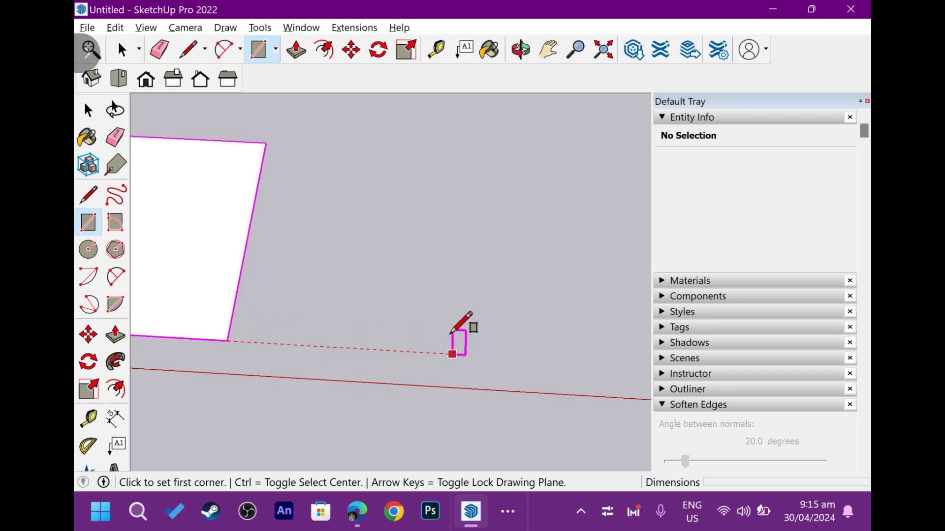
{"action": "left_click", "coordinate": [392, 350]}
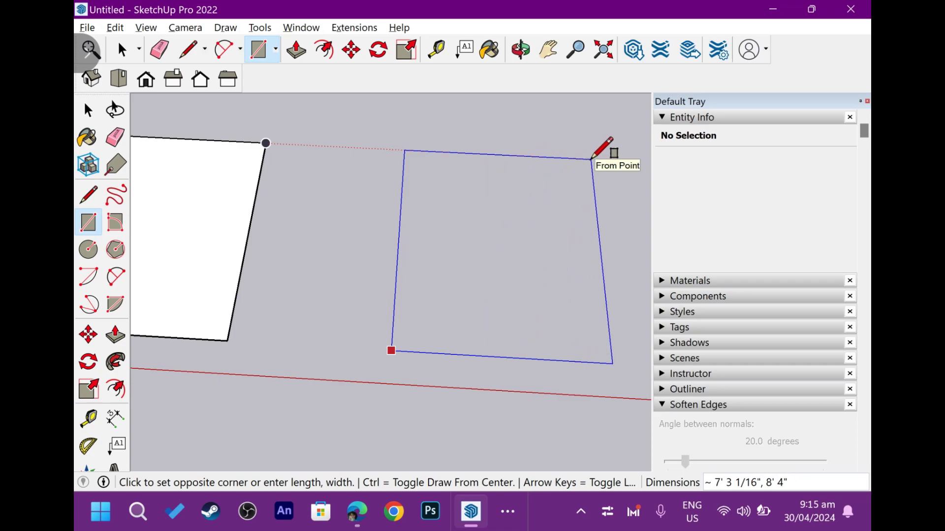
{"action": "left_click", "coordinate": [592, 159]}
- Orbit to view both ground faces in perspective
{"action": "key", "text": "space"}
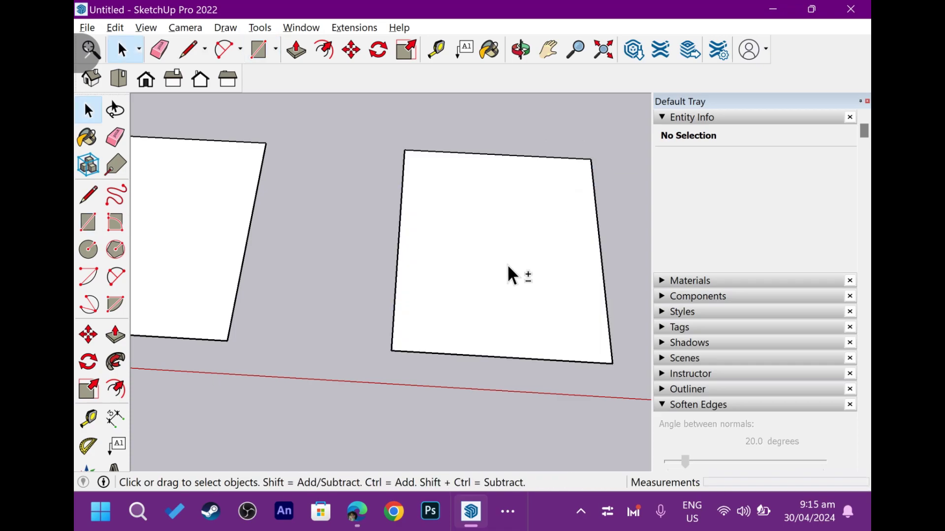
{"action": "mouse_move", "coordinate": [507, 263]}
{"action": "middle_mouse_down"}
{"action": "mouse_move", "coordinate": [459, 270]}
{"action": "mouse_move", "coordinate": [287, 364]}
{"action": "mouse_move", "coordinate": [316, 177]}
{"action": "mouse_move", "coordinate": [161, 301]}
{"action": "mouse_move", "coordinate": [220, 249]}
{"action": "middle_mouse_up"}
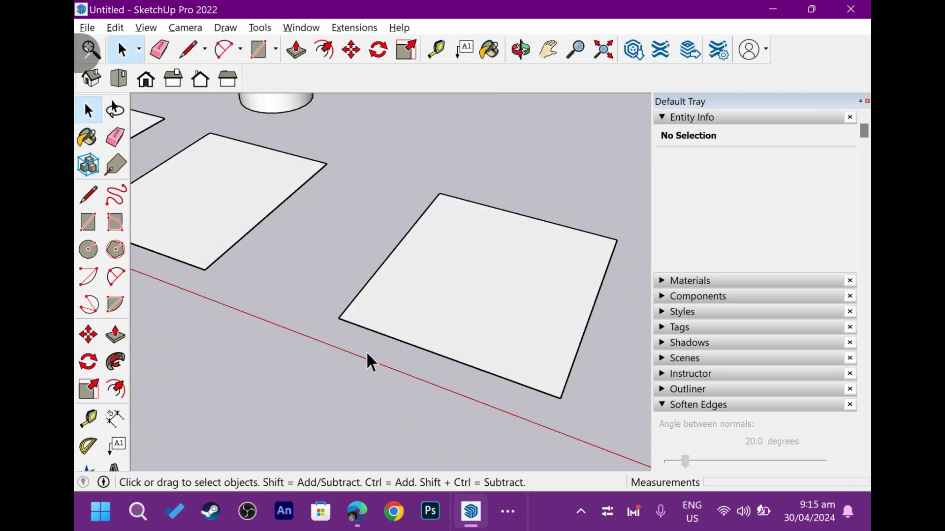
{"action": "mouse_move", "coordinate": [396, 325]}
{"action": "middle_mouse_down"}
{"action": "mouse_move", "coordinate": [337, 348]}
{"action": "mouse_move", "coordinate": [447, 400]}
{"action": "mouse_move", "coordinate": [397, 302]}
{"action": "middle_mouse_up"}
{"action": "mouse_move", "coordinate": [407, 222]}
{"action": "middle_mouse_down"}
{"action": "mouse_move", "coordinate": [399, 264]}
{"action": "mouse_move", "coordinate": [306, 310]}
{"action": "middle_mouse_up"}
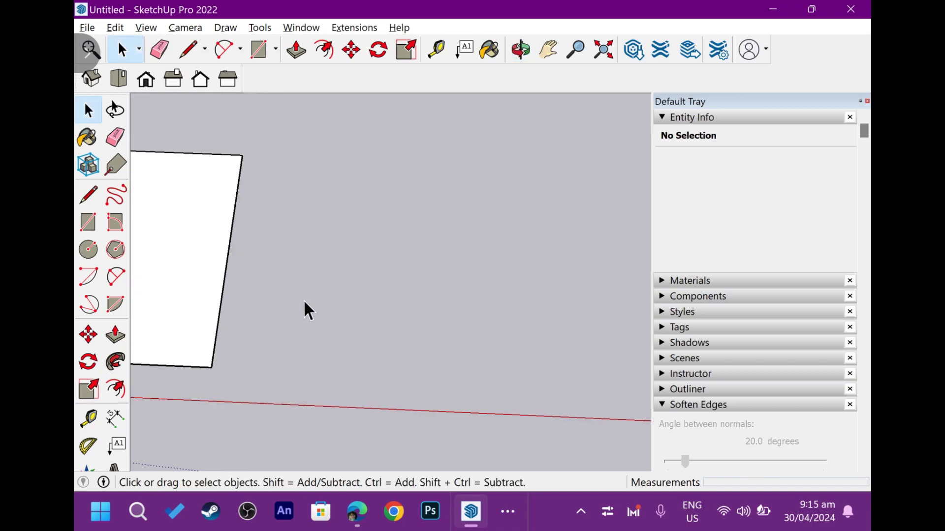
- Draw another 21.85 ft² rectangle aligned with the face's corner and select it
{"action": "key", "text": "r"}
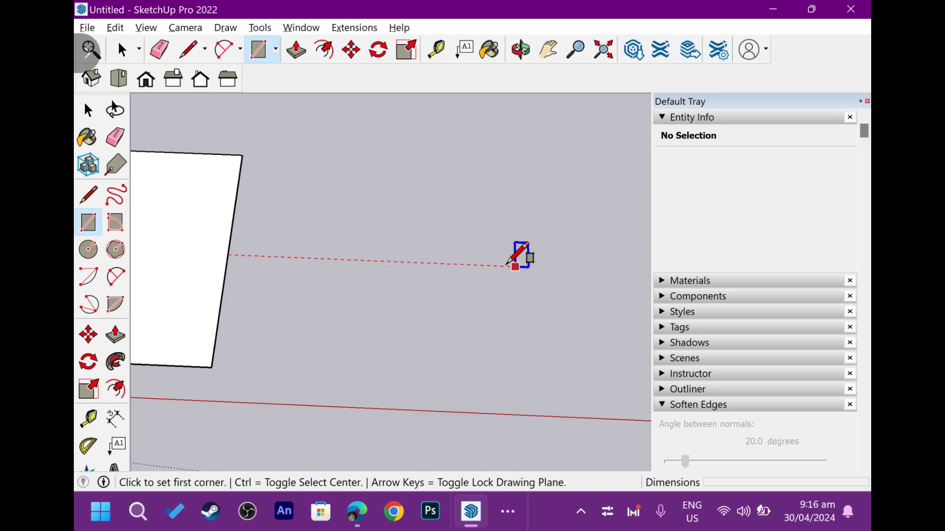
{"action": "left_click", "coordinate": [403, 262]}
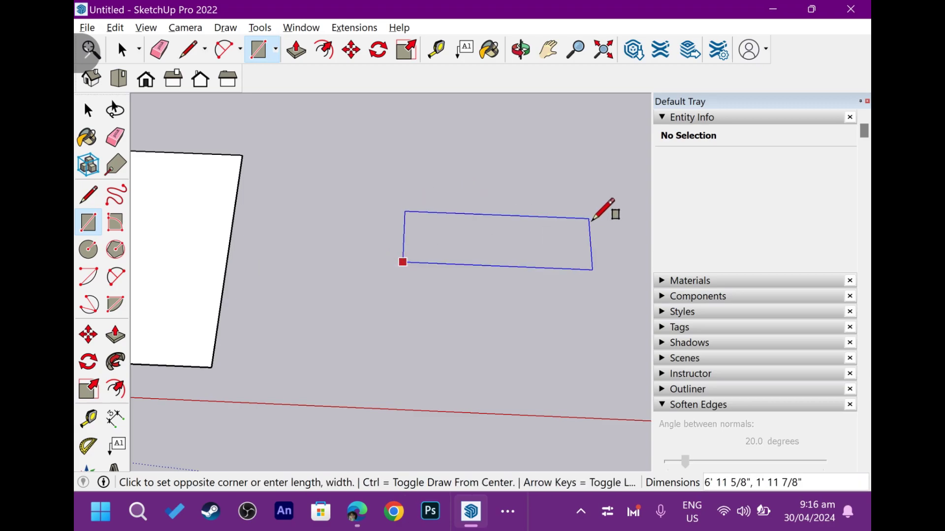
{"action": "left_click", "coordinate": [543, 167]}
{"action": "key", "text": "space"}
{"action": "left_click", "coordinate": [472, 256]}
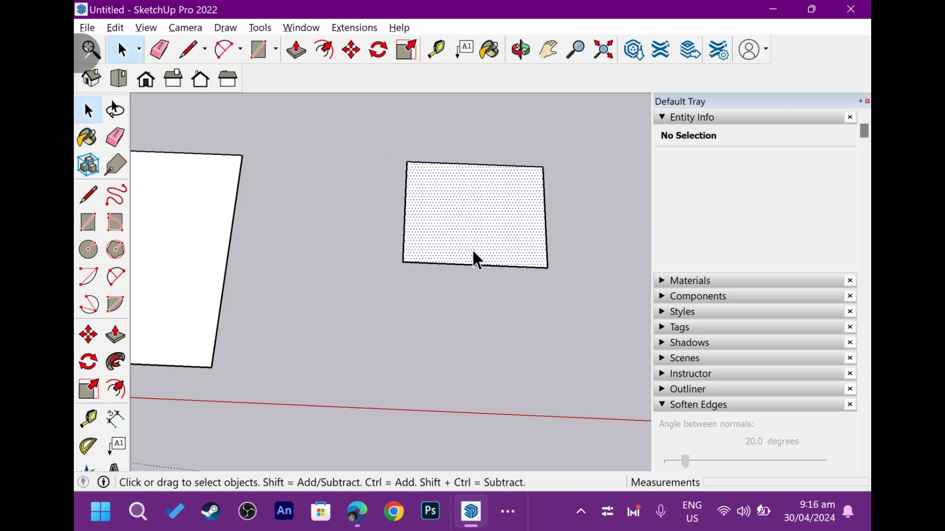
{"action": "scroll", "coordinate": [402, 266], "scroll_direction": "down", "scroll_amount": 3}
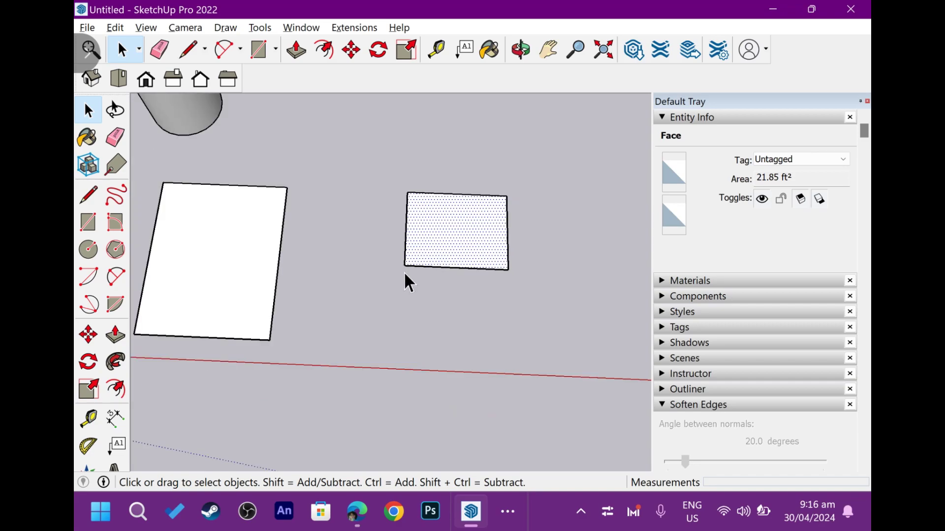
{"action": "middle_click_drag", "start_coordinate": [405, 280], "coordinate": [333, 126]}
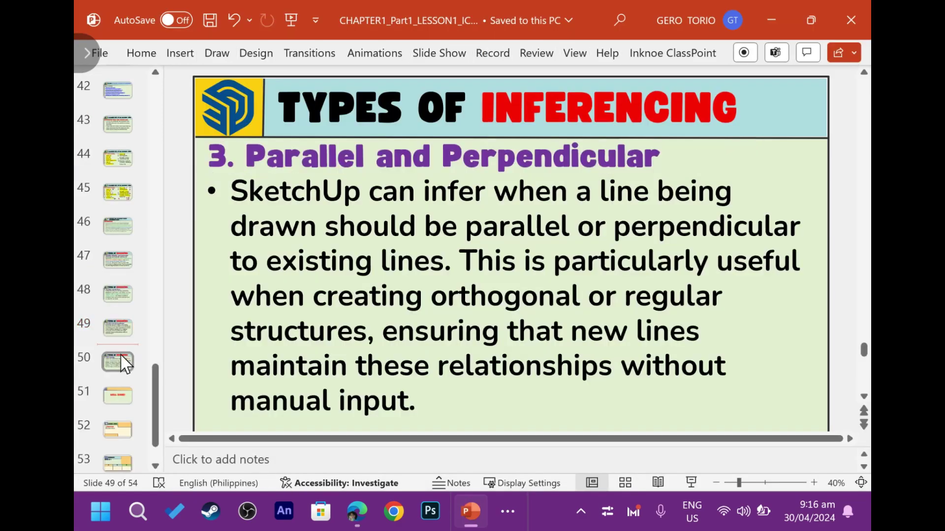
- Go to slide 50, '4. Axis Locking', highlighting 'any axis-aligned' and 'using arrow keys'
{"action": "left_click", "coordinate": [104, 372]}
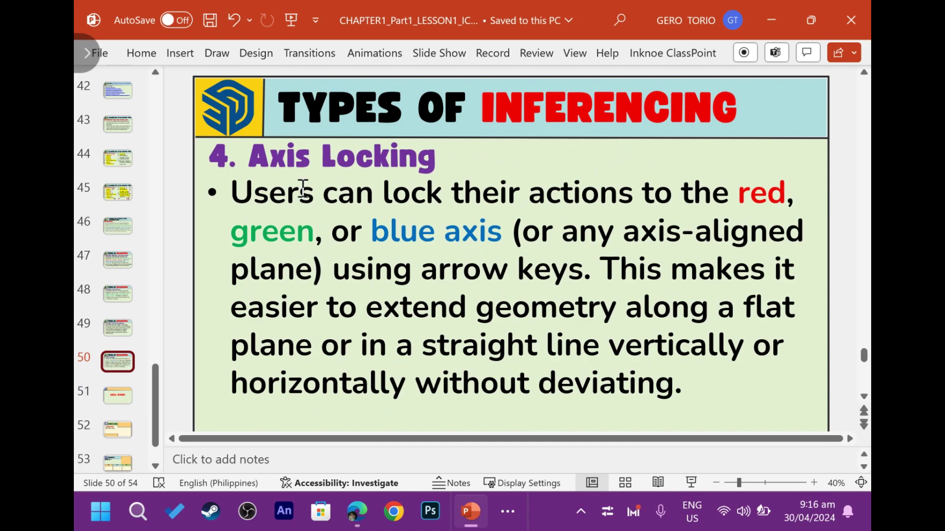
{"action": "left_click", "coordinate": [266, 152]}
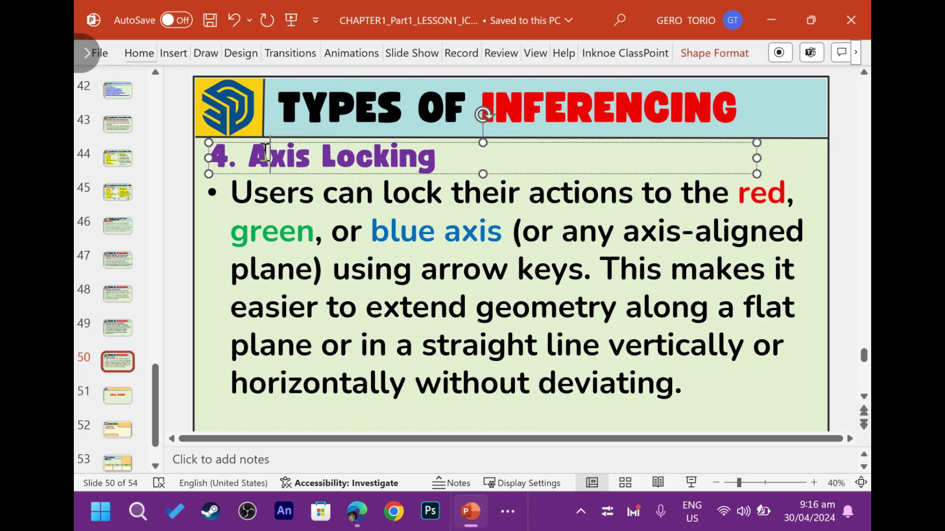
{"action": "left_click", "coordinate": [250, 191]}
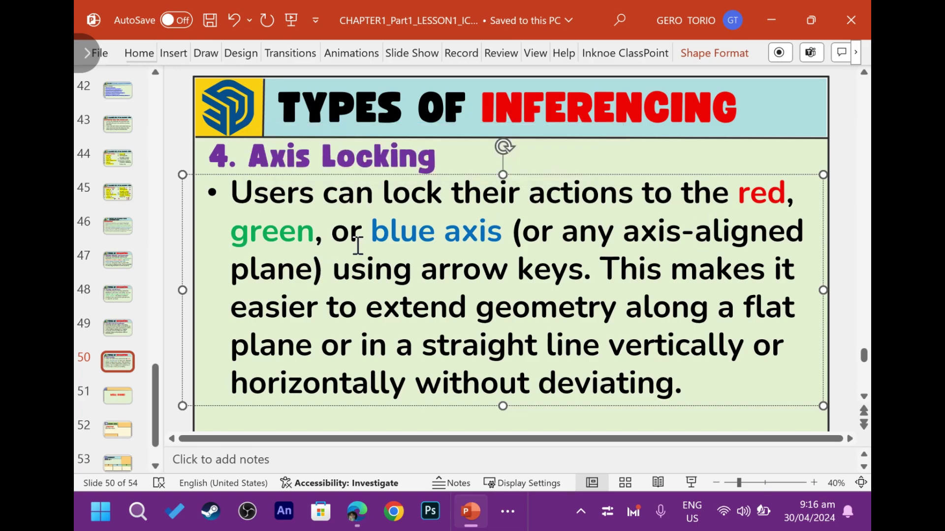
{"action": "left_click_drag", "start_coordinate": [564, 232], "coordinate": [694, 247]}
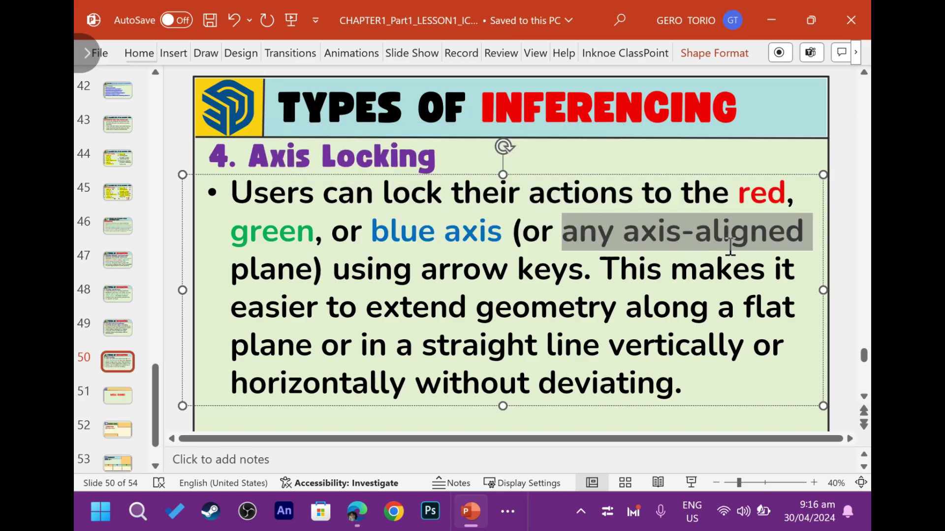
{"action": "left_click_drag", "start_coordinate": [335, 271], "coordinate": [582, 272]}
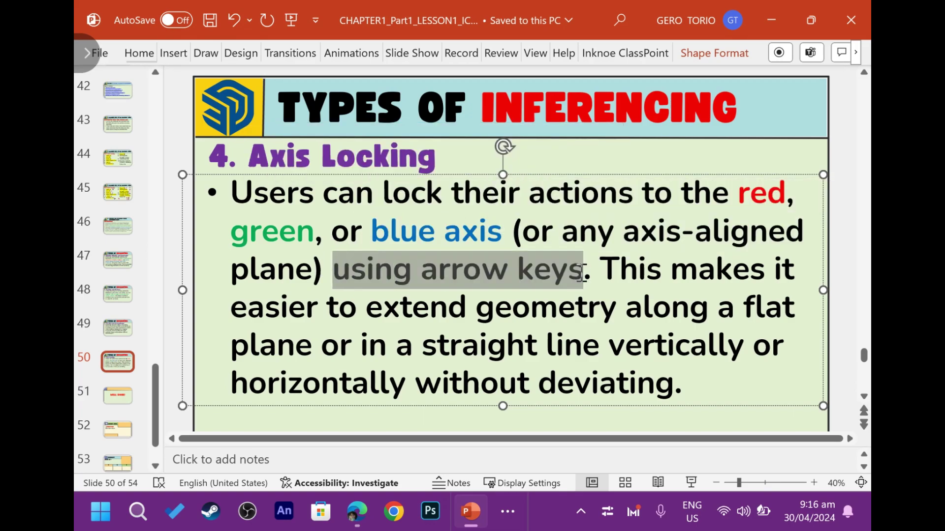
- Show the keyboard photo, then return to the Axis Locking slide
{"action": "key", "text": "alt+Tab"}
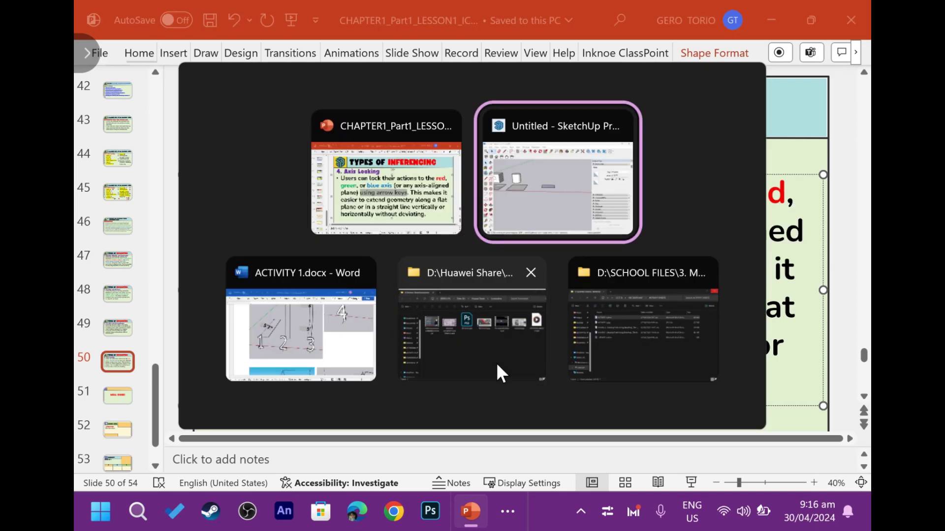
{"action": "key", "text": "Tab"}
{"action": "scroll", "coordinate": [597, 282], "scroll_direction": "up", "scroll_amount": 3}
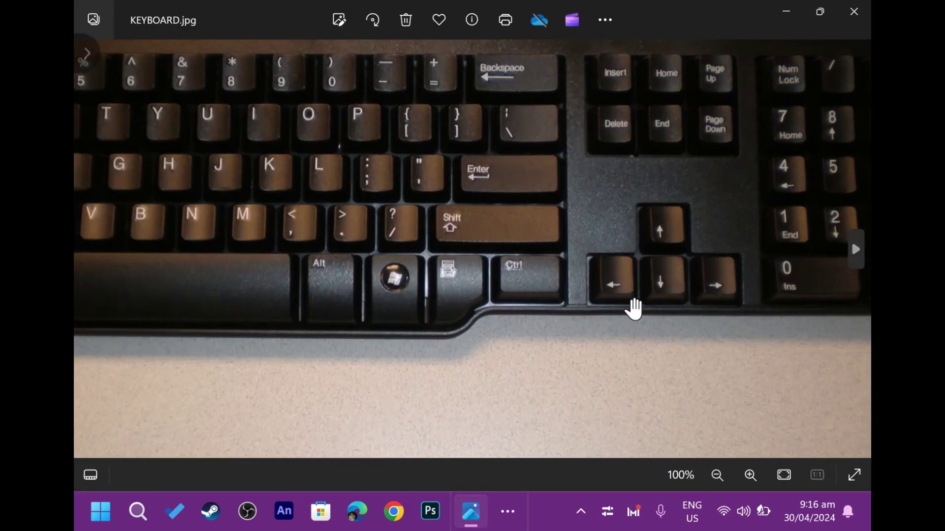
{"action": "scroll", "coordinate": [629, 306], "scroll_direction": "up", "scroll_amount": 1}
{"action": "scroll", "coordinate": [628, 276], "scroll_direction": "up", "scroll_amount": 1}
{"action": "scroll", "coordinate": [550, 175], "scroll_direction": "up", "scroll_amount": 3}
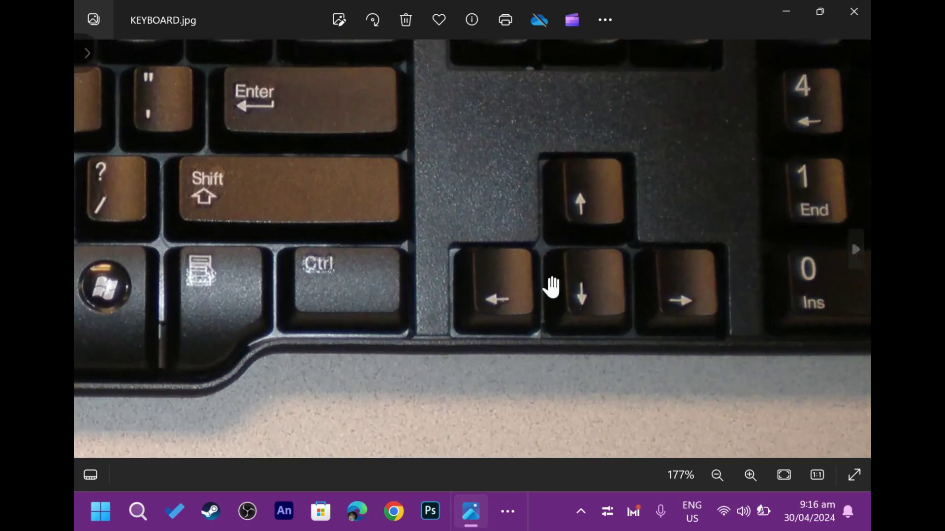
{"action": "scroll", "coordinate": [587, 230], "scroll_direction": "down", "scroll_amount": 4}
{"action": "key", "text": "alt+Tab"}
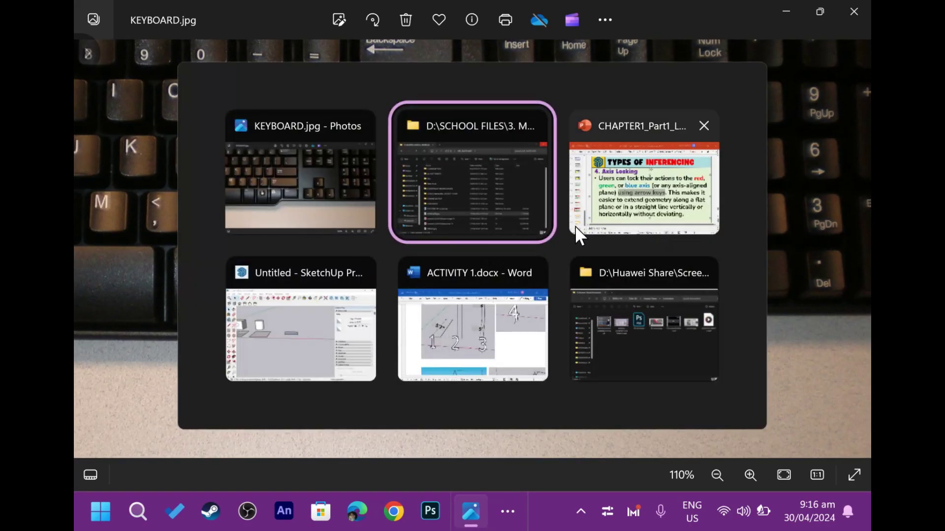
{"action": "left_click", "coordinate": [583, 225]}
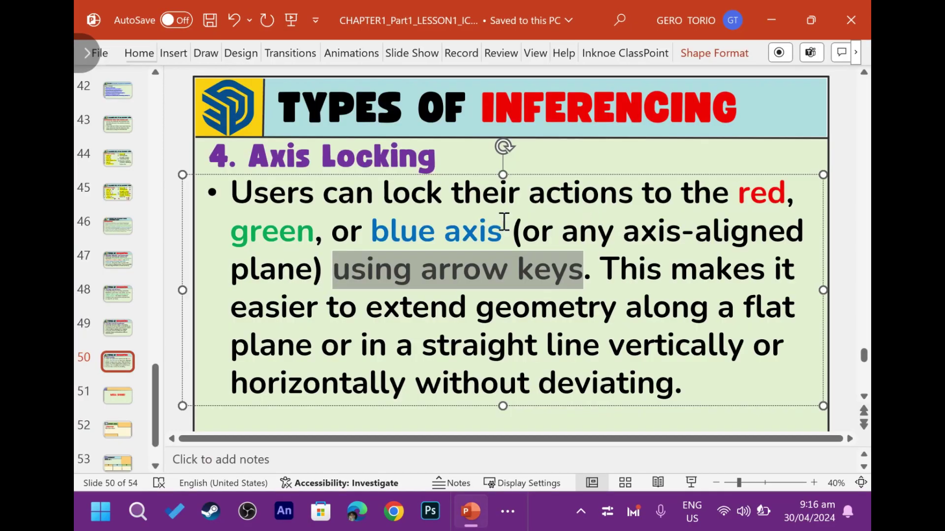
- Highlight 'blue axis', 'red' and 'blue' in the Axis Locking slide text
{"action": "left_click_drag", "start_coordinate": [372, 233], "coordinate": [502, 232]}
{"action": "left_click", "coordinate": [715, 235]}
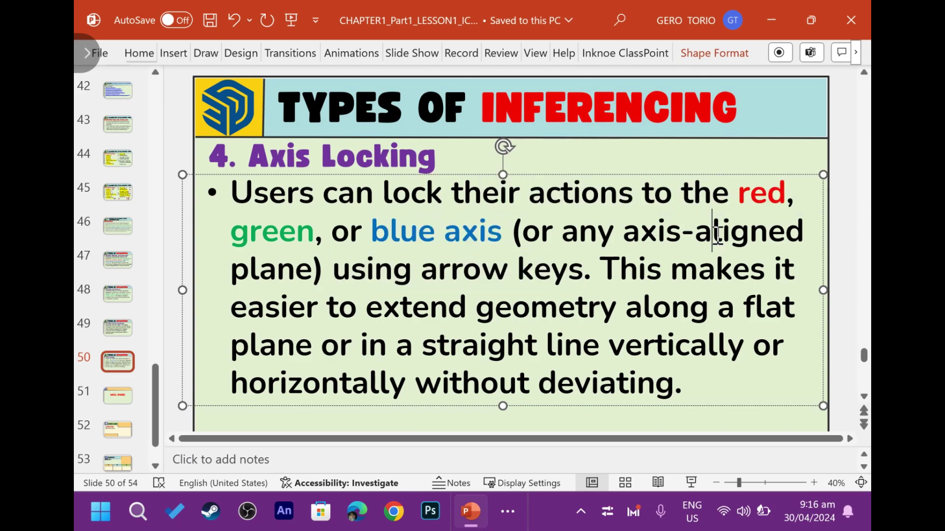
{"action": "double_click", "coordinate": [739, 193]}
{"action": "left_click_drag", "start_coordinate": [393, 231], "coordinate": [432, 237]}
{"action": "left_click", "coordinate": [434, 233]}
{"action": "left_click", "coordinate": [290, 157]}
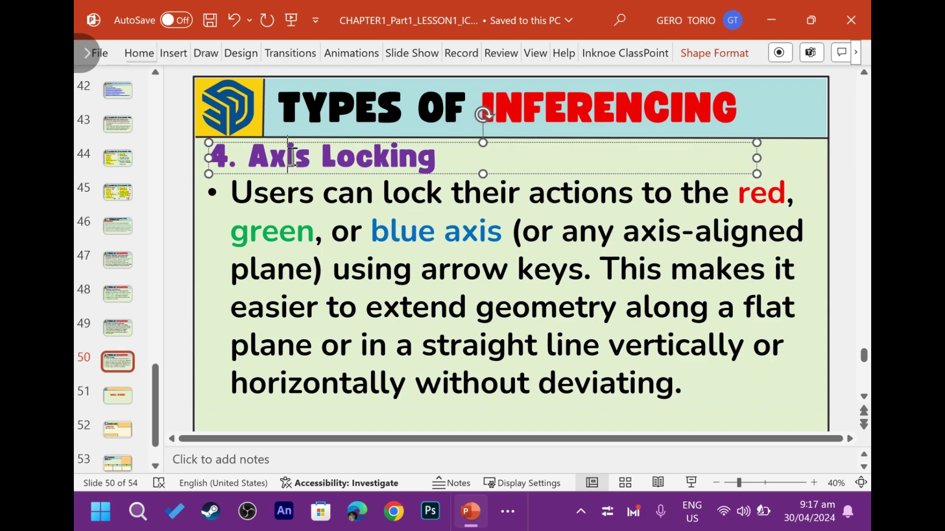
- Switch back to SketchUp, orbit slightly and start the Rectangle tool
{"action": "key", "text": "alt+Tab"}
{"action": "key", "text": "Tab"}
{"action": "left_click", "coordinate": [442, 350]}
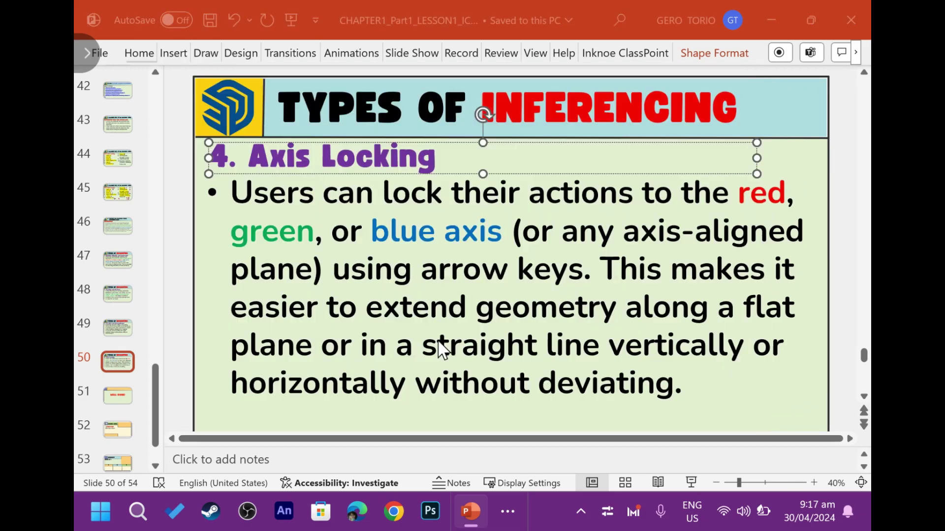
{"action": "key", "text": "alt+Tab"}
{"action": "left_click", "coordinate": [351, 347]}
{"action": "mouse_move", "coordinate": [327, 352]}
{"action": "middle_mouse_down"}
{"action": "mouse_move", "coordinate": [447, 362]}
{"action": "mouse_move", "coordinate": [355, 360]}
{"action": "mouse_move", "coordinate": [352, 298]}
{"action": "mouse_move", "coordinate": [321, 295]}
{"action": "mouse_move", "coordinate": [437, 317]}
{"action": "mouse_move", "coordinate": [316, 331]}
{"action": "mouse_move", "coordinate": [335, 344]}
{"action": "mouse_move", "coordinate": [338, 323]}
{"action": "mouse_move", "coordinate": [363, 348]}
{"action": "mouse_move", "coordinate": [200, 327]}
{"action": "mouse_move", "coordinate": [344, 352]}
{"action": "mouse_move", "coordinate": [335, 340]}
{"action": "middle_mouse_up"}
{"action": "key", "text": "r"}
{"action": "scroll", "coordinate": [355, 361], "scroll_direction": "down", "scroll_amount": 1}
- Push/pull the middle ground rectangle up into a box
{"action": "key", "text": "space"}
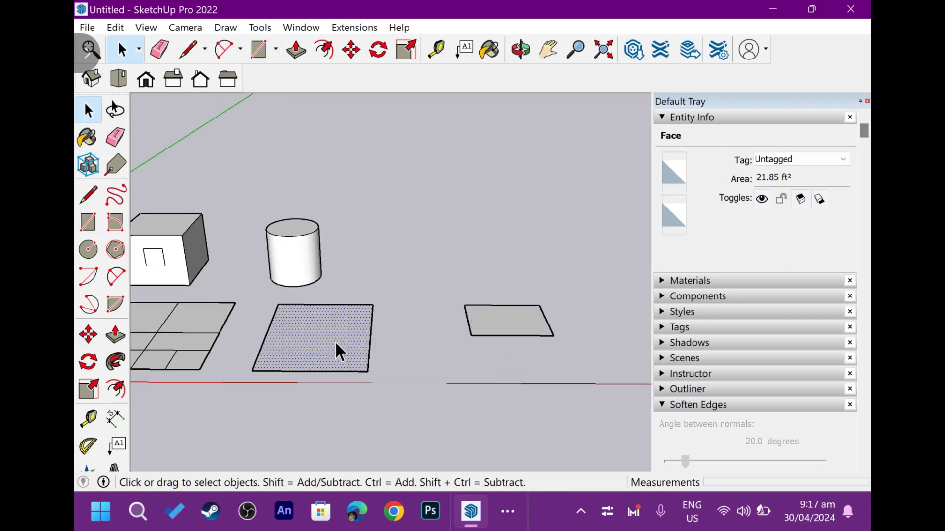
{"action": "left_click", "coordinate": [335, 340]}
{"action": "key", "text": "p"}
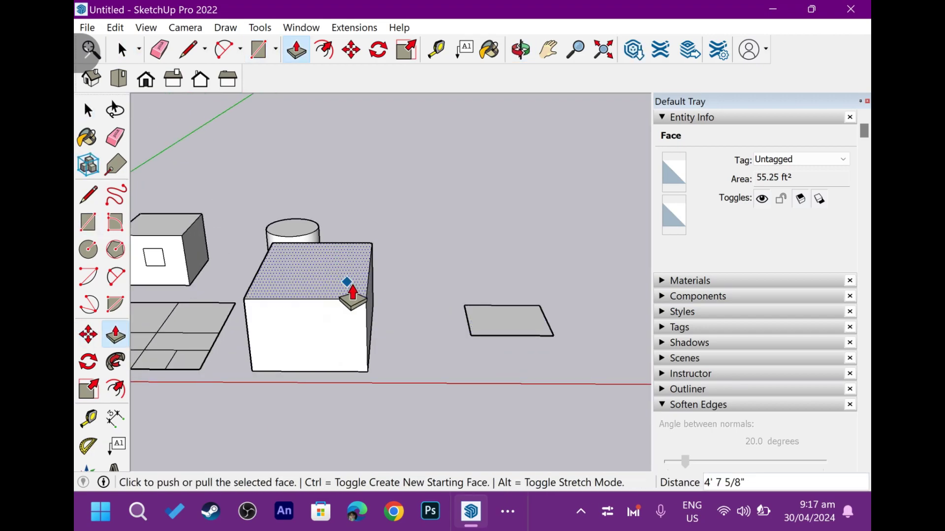
{"action": "key", "text": "b"}
{"action": "key", "text": "space"}
- Select the right ground rectangle and push/pull it up into a box
{"action": "left_click", "coordinate": [493, 326]}
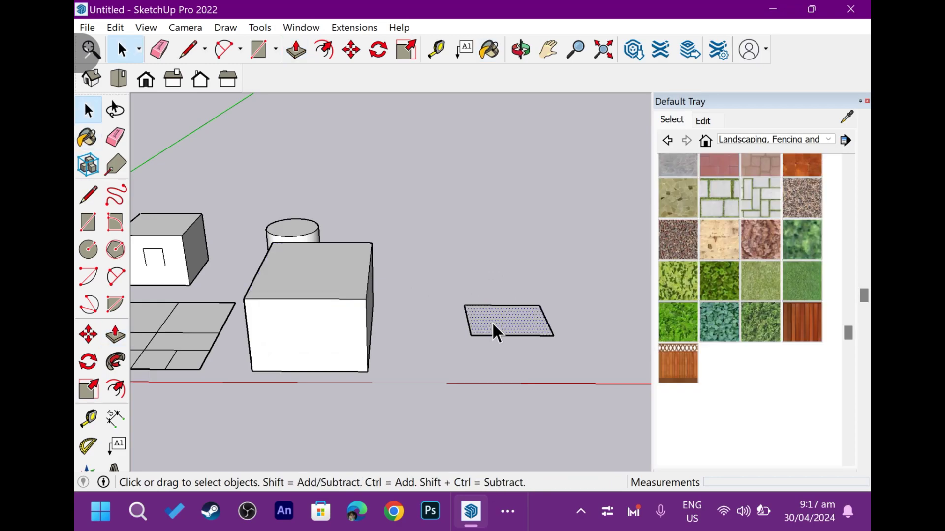
{"action": "key", "text": "p"}
{"action": "left_click", "coordinate": [491, 297]}
{"action": "key", "text": "space"}
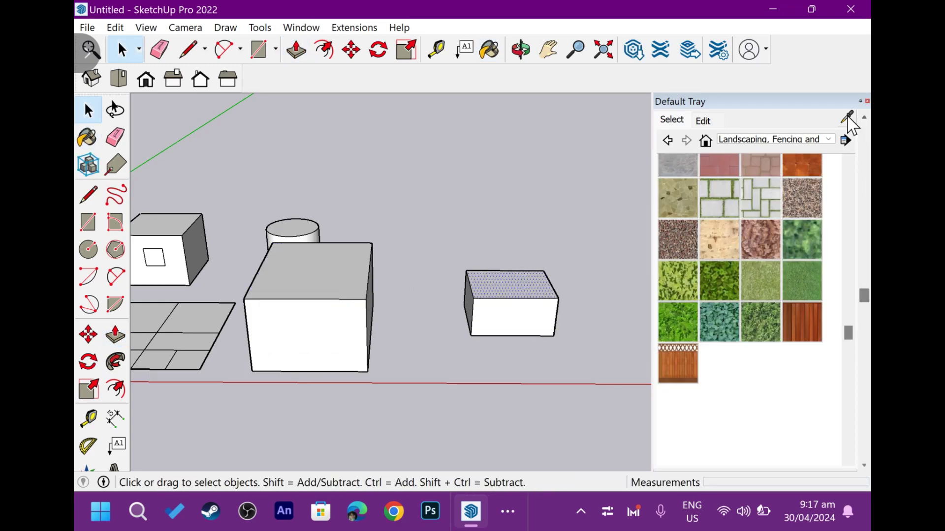
- Collapse the Materials panel and pan the view to the left
{"action": "scroll", "coordinate": [679, 133], "scroll_direction": "up", "scroll_amount": 5}
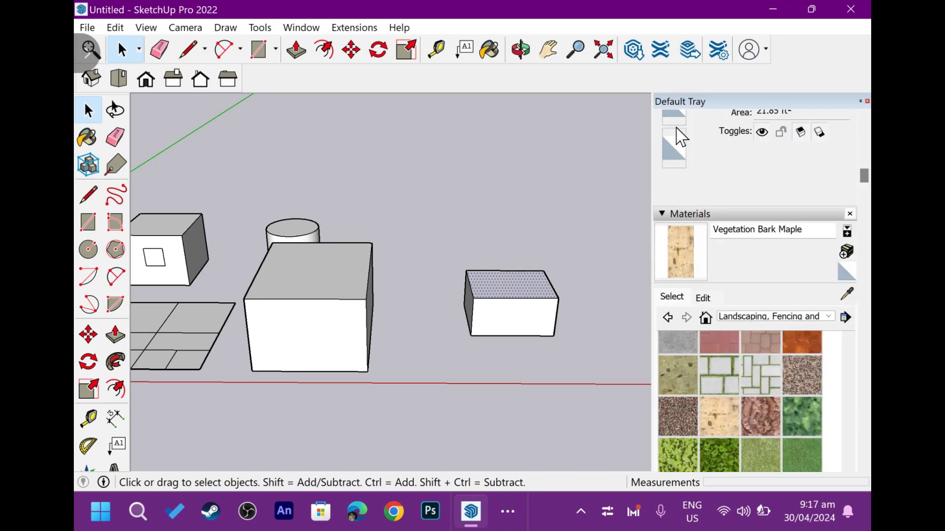
{"action": "scroll", "coordinate": [678, 148], "scroll_direction": "up", "scroll_amount": 2}
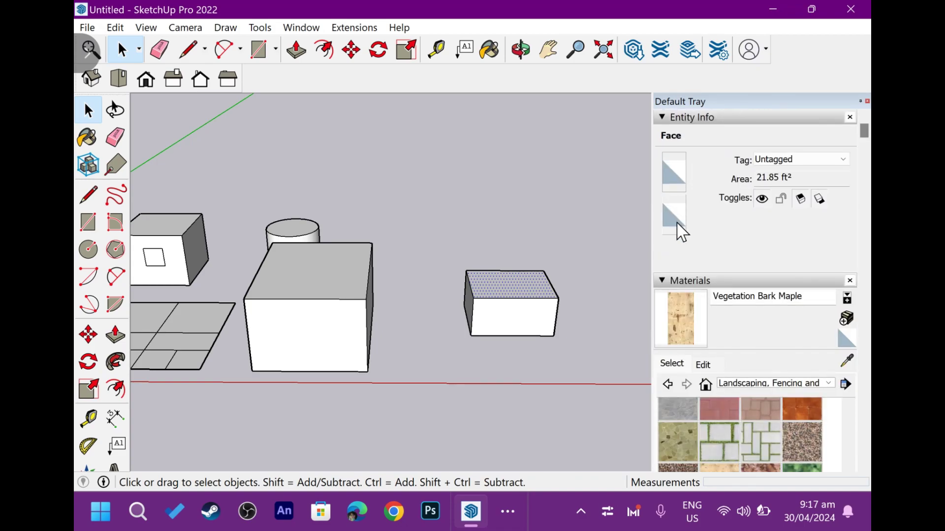
{"action": "left_click", "coordinate": [664, 282]}
{"action": "middle_click_drag", "start_coordinate": [561, 276], "coordinate": [422, 255], "text": "shift"}
{"action": "key", "text": "r"}
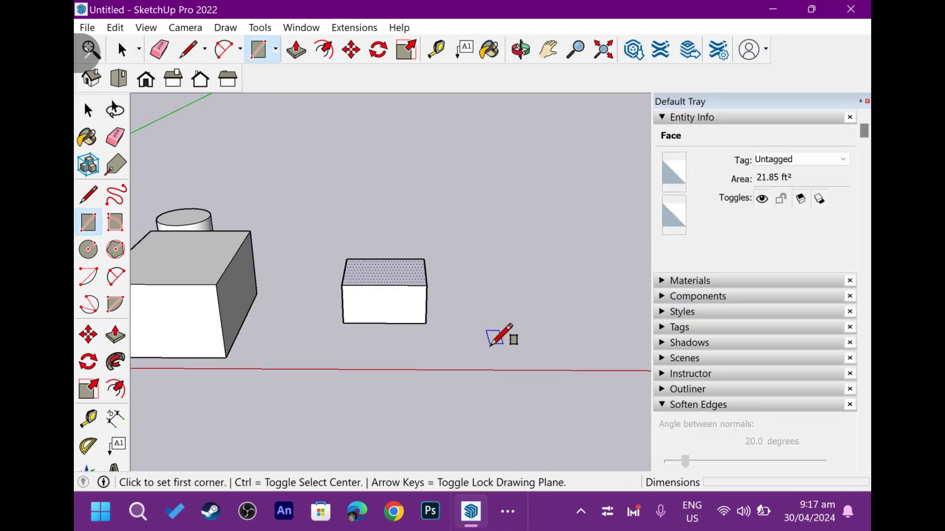
{"action": "mouse_move", "coordinate": [500, 333]}
{"action": "middle_mouse_down"}
{"action": "mouse_move", "coordinate": [369, 342]}
{"action": "mouse_move", "coordinate": [226, 317]}
{"action": "mouse_move", "coordinate": [294, 332]}
{"action": "mouse_move", "coordinate": [459, 314]}
{"action": "middle_mouse_up"}
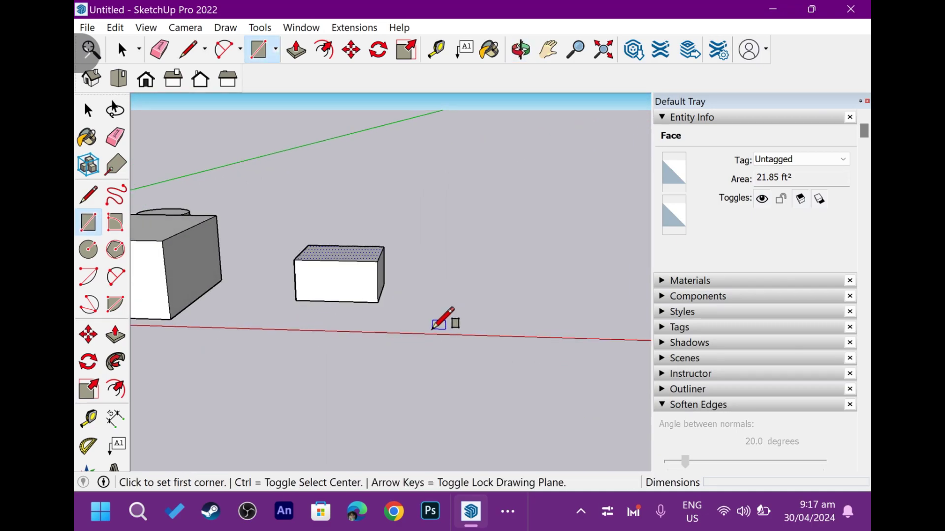
{"action": "scroll", "coordinate": [432, 328], "scroll_direction": "up", "scroll_amount": 2}
{"action": "scroll", "coordinate": [404, 325], "scroll_direction": "up", "scroll_amount": 2}
{"action": "scroll", "coordinate": [315, 324], "scroll_direction": "down", "scroll_amount": 2}
{"action": "scroll", "coordinate": [309, 322], "scroll_direction": "down", "scroll_amount": 2}
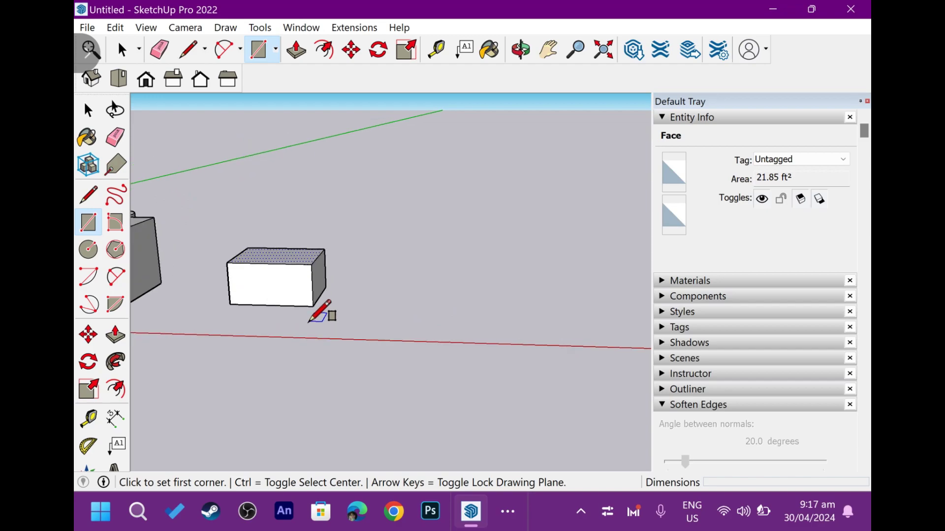
{"action": "middle_click_drag", "start_coordinate": [309, 322], "coordinate": [352, 380]}
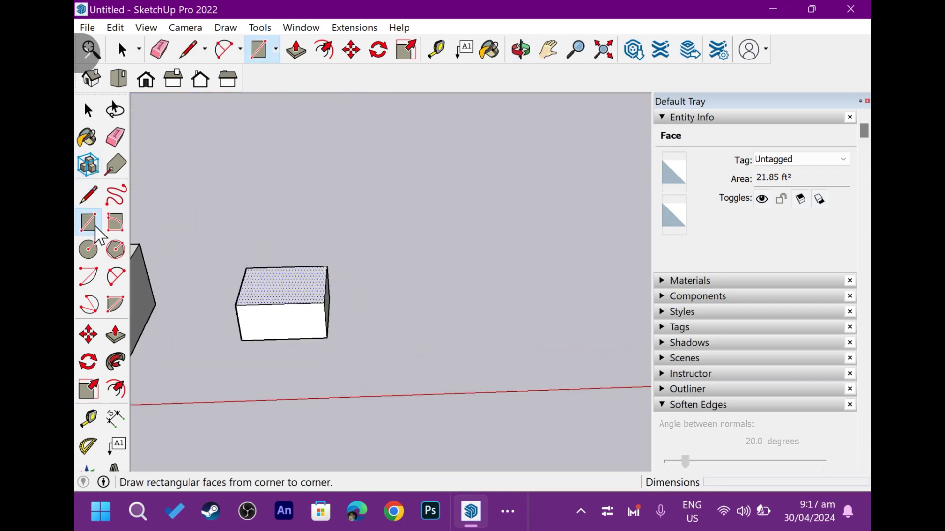
{"action": "mouse_move", "coordinate": [375, 383]}
{"action": "middle_mouse_down"}
{"action": "mouse_move", "coordinate": [374, 333]}
{"action": "mouse_move", "coordinate": [339, 255]}
{"action": "mouse_move", "coordinate": [361, 306]}
{"action": "mouse_move", "coordinate": [358, 403]}
{"action": "mouse_move", "coordinate": [390, 344]}
{"action": "middle_mouse_up"}
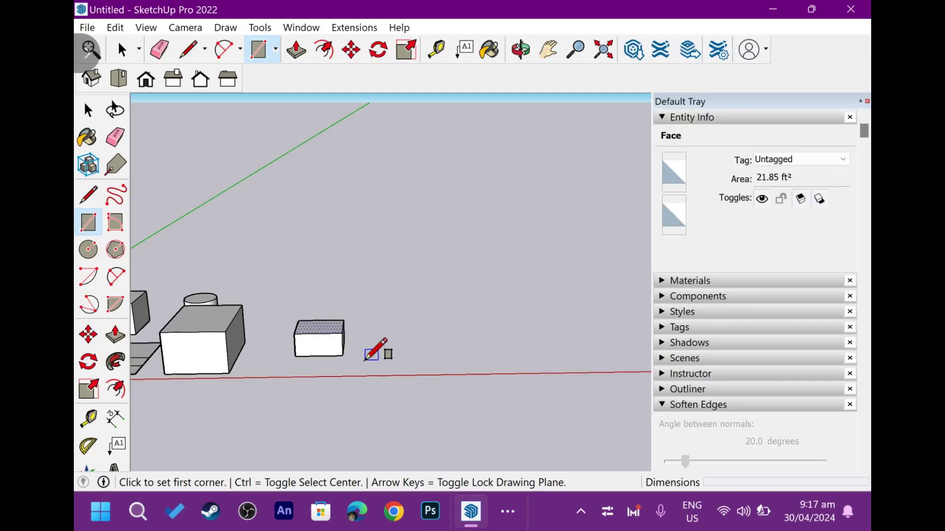
{"action": "middle_click_drag", "start_coordinate": [428, 327], "coordinate": [563, 321], "text": "shift"}
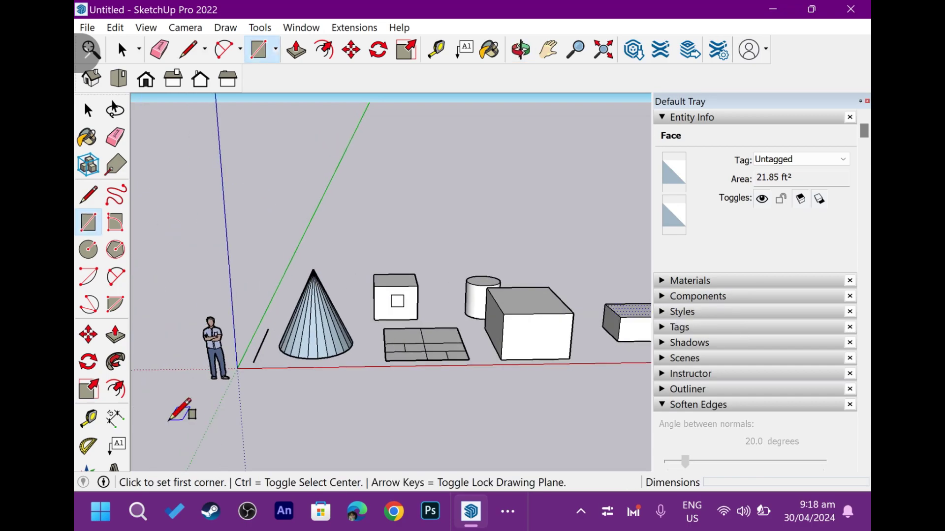
{"action": "scroll", "coordinate": [255, 331], "scroll_direction": "up", "scroll_amount": 3}
{"action": "scroll", "coordinate": [243, 342], "scroll_direction": "up", "scroll_amount": 2}
{"action": "scroll", "coordinate": [246, 392], "scroll_direction": "up", "scroll_amount": 2}
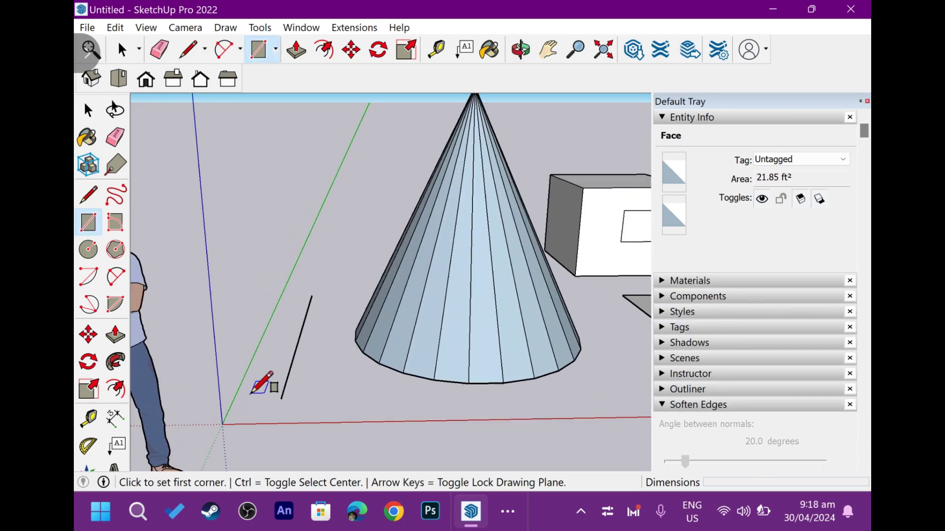
{"action": "scroll", "coordinate": [249, 396], "scroll_direction": "up", "scroll_amount": 1}
{"action": "scroll", "coordinate": [207, 197], "scroll_direction": "down", "scroll_amount": 3}
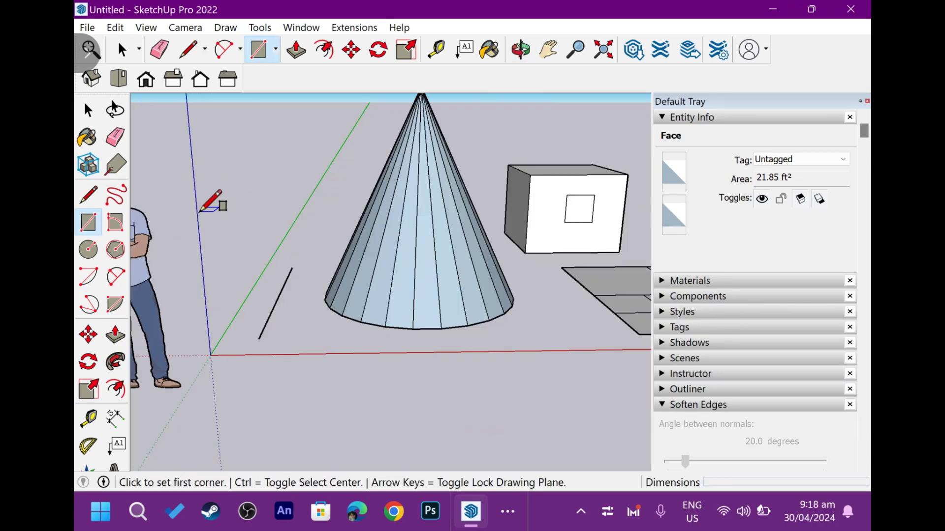
{"action": "scroll", "coordinate": [211, 211], "scroll_direction": "down", "scroll_amount": 2}
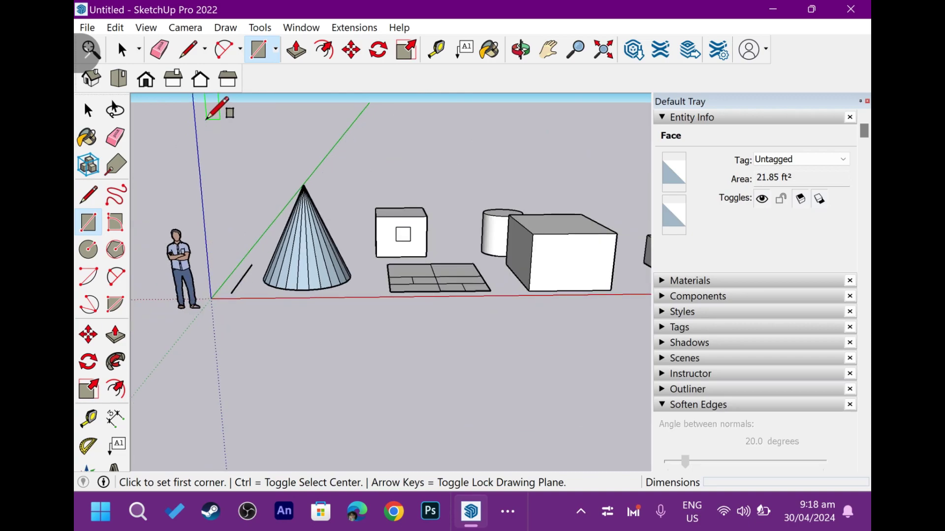
{"action": "mouse_move", "coordinate": [566, 257]}
{"action": "middle_mouse_down"}
{"action": "mouse_move", "coordinate": [270, 271]}
{"action": "mouse_move", "coordinate": [449, 264]}
{"action": "mouse_move", "coordinate": [331, 315]}
{"action": "mouse_move", "coordinate": [433, 380]}
{"action": "mouse_move", "coordinate": [437, 342]}
{"action": "mouse_move", "coordinate": [359, 353]}
{"action": "mouse_move", "coordinate": [397, 288]}
{"action": "mouse_move", "coordinate": [381, 302]}
{"action": "middle_mouse_up"}
{"action": "key", "text": "r"}
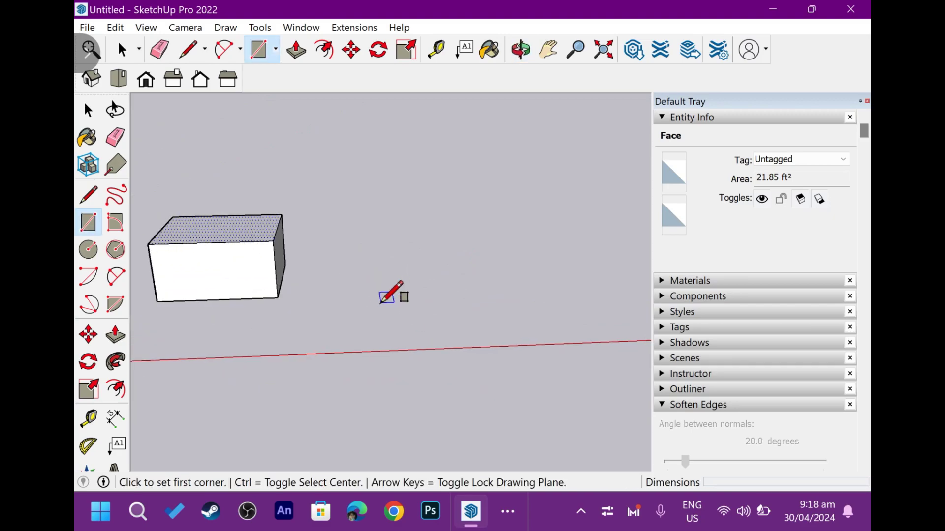
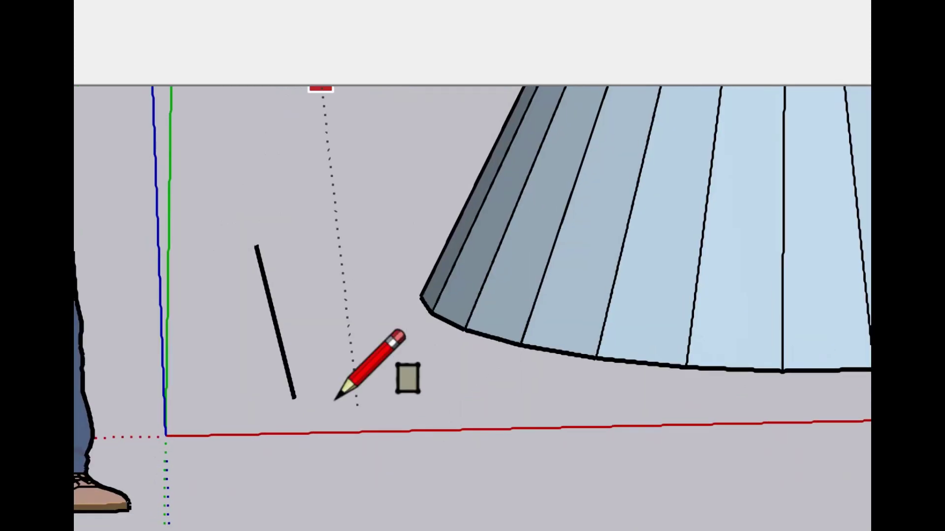
- Draw two upright rectangles, locking the second's vertical plane with the Down arrow key
{"action": "middle_click_drag", "start_coordinate": [305, 397], "coordinate": [193, 364]}
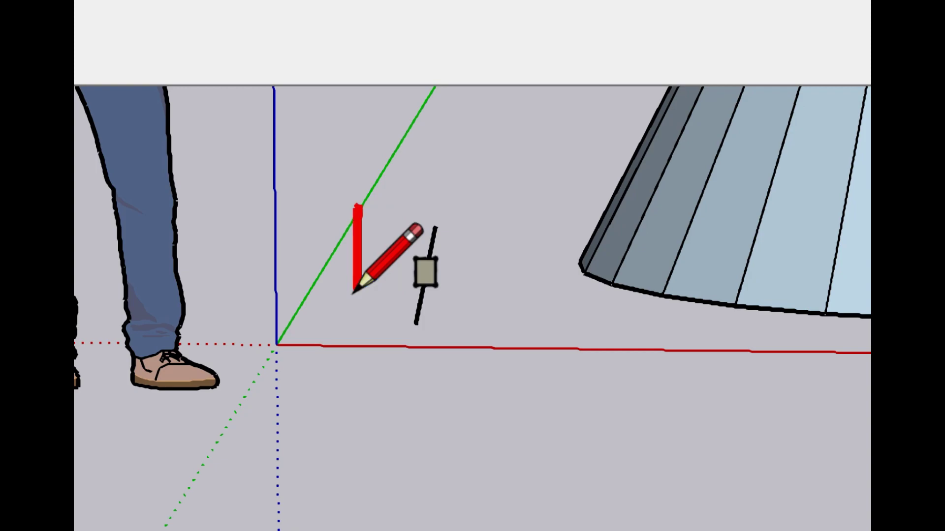
{"action": "mouse_move", "coordinate": [353, 292]}
{"action": "middle_mouse_down"}
{"action": "mouse_move", "coordinate": [316, 274]}
{"action": "mouse_move", "coordinate": [205, 300]}
{"action": "middle_mouse_up"}
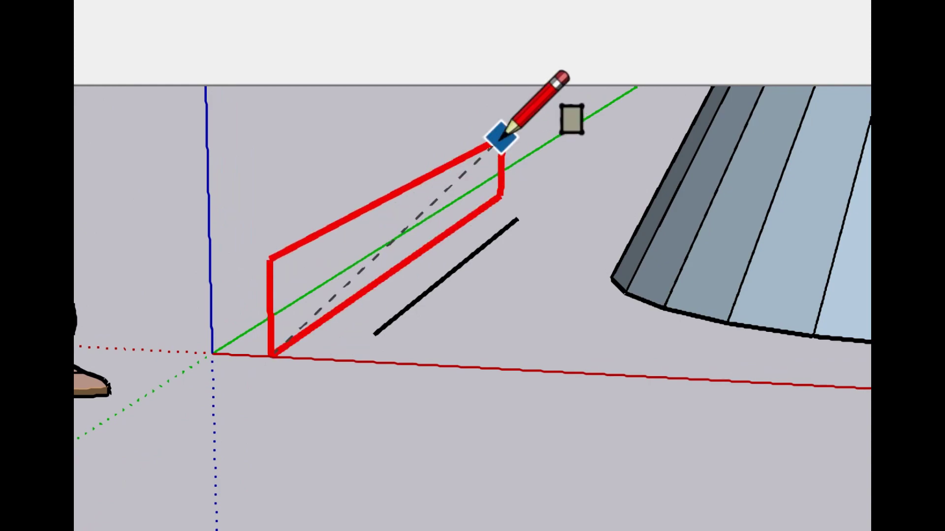
{"action": "left_click", "coordinate": [414, 117]}
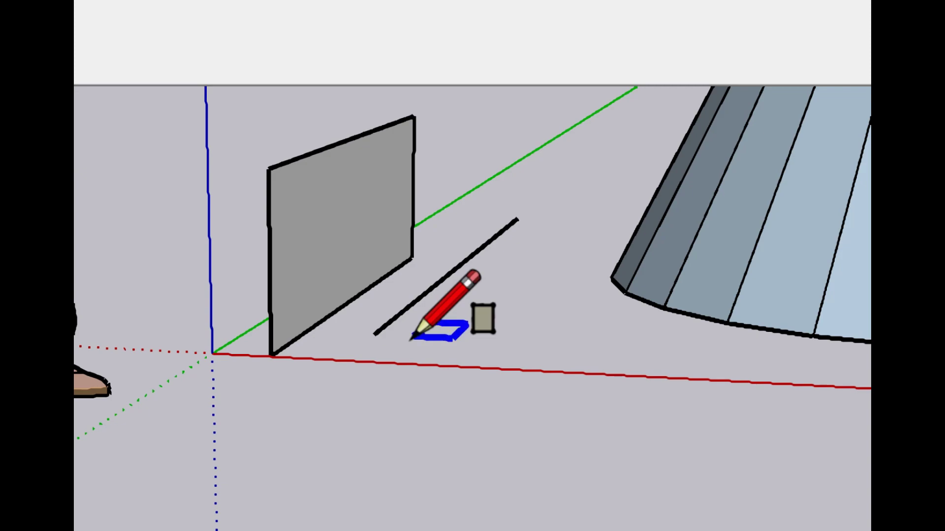
{"action": "key", "text": "Down"}
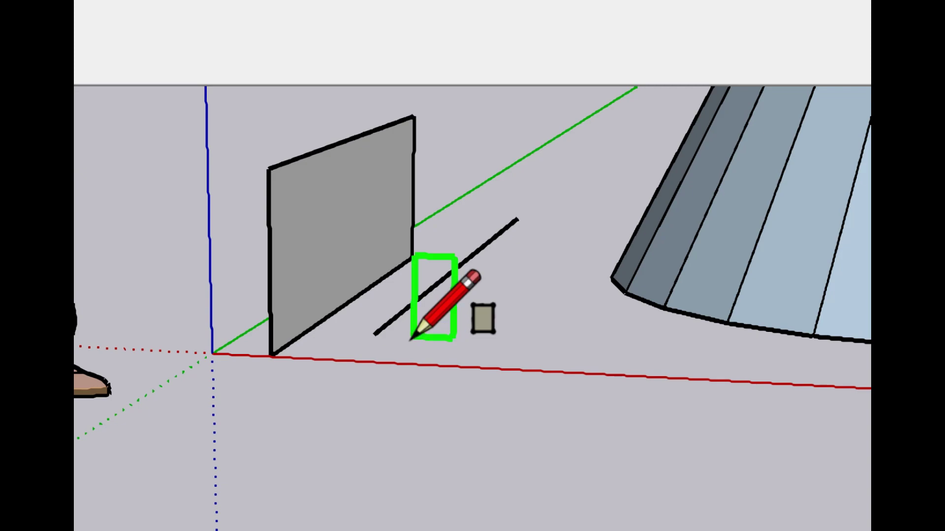
{"action": "left_click", "coordinate": [414, 352]}
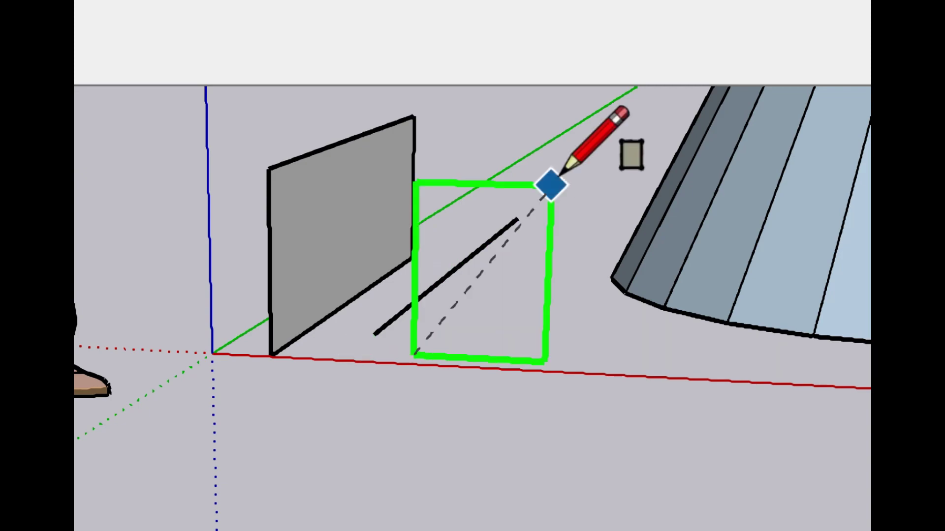
{"action": "left_click", "coordinate": [618, 119]}
{"action": "mouse_move", "coordinate": [612, 116]}
{"action": "middle_mouse_down"}
{"action": "mouse_move", "coordinate": [770, 379]}
{"action": "mouse_move", "coordinate": [769, 264]}
{"action": "mouse_move", "coordinate": [566, 228]}
{"action": "mouse_move", "coordinate": [127, 260]}
{"action": "mouse_move", "coordinate": [101, 226]}
{"action": "middle_mouse_up"}
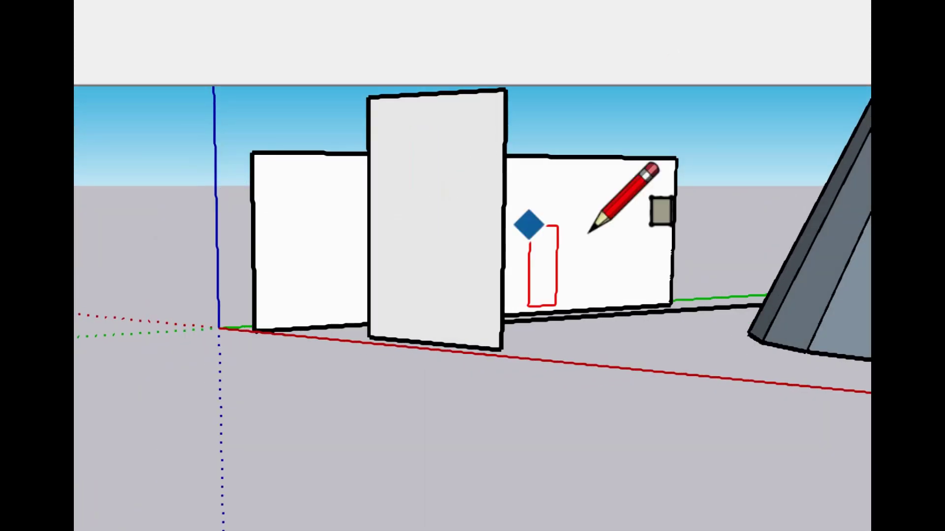
- Draw a flat rectangle on the ground in front of the panels, then return to Select
{"action": "mouse_move", "coordinate": [591, 211]}
{"action": "middle_mouse_down"}
{"action": "mouse_move", "coordinate": [196, 232]}
{"action": "mouse_move", "coordinate": [548, 291]}
{"action": "middle_mouse_up"}
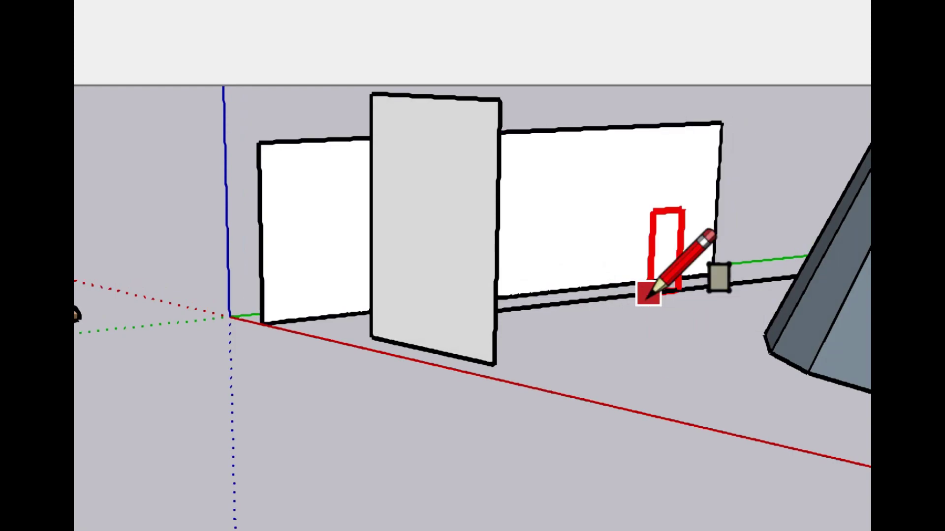
{"action": "mouse_move", "coordinate": [784, 285]}
{"action": "middle_mouse_down", "text": "shift"}
{"action": "mouse_move", "coordinate": [492, 158]}
{"action": "mouse_move", "coordinate": [608, 364]}
{"action": "mouse_move", "coordinate": [601, 464]}
{"action": "middle_mouse_up", "text": "shift"}
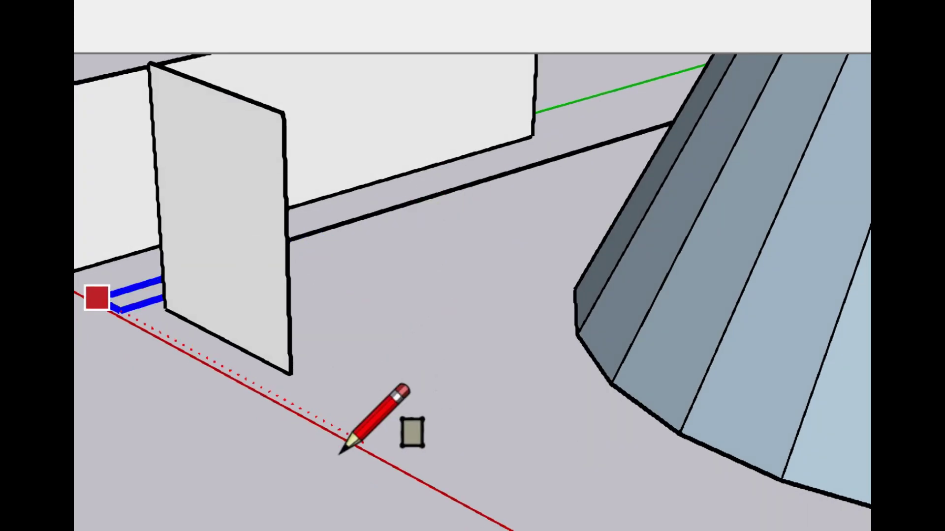
{"action": "mouse_move", "coordinate": [344, 445]}
{"action": "middle_mouse_down", "text": "shift"}
{"action": "mouse_move", "coordinate": [244, 445]}
{"action": "mouse_move", "coordinate": [706, 418]}
{"action": "middle_mouse_up", "text": "shift"}
{"action": "left_click", "coordinate": [291, 316]}
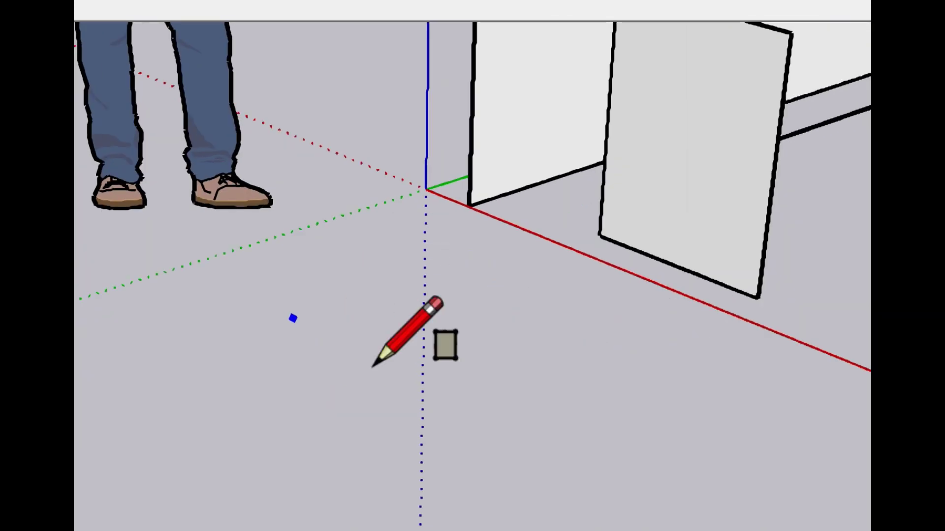
{"action": "left_click", "coordinate": [687, 343]}
{"action": "key", "text": "space"}
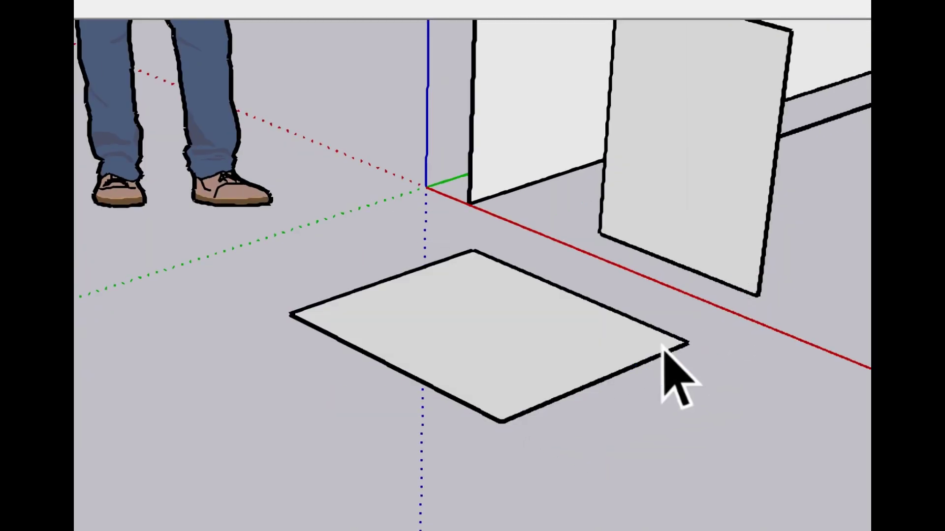
{"action": "scroll", "coordinate": [397, 361], "scroll_direction": "down", "scroll_amount": 2}
{"action": "mouse_move", "coordinate": [396, 361]}
{"action": "middle_mouse_down"}
{"action": "mouse_move", "coordinate": [322, 30]}
{"action": "mouse_move", "coordinate": [316, 316]}
{"action": "mouse_move", "coordinate": [344, 308]}
{"action": "mouse_move", "coordinate": [328, 377]}
{"action": "mouse_move", "coordinate": [481, 443]}
{"action": "mouse_move", "coordinate": [486, 359]}
{"action": "middle_mouse_up"}
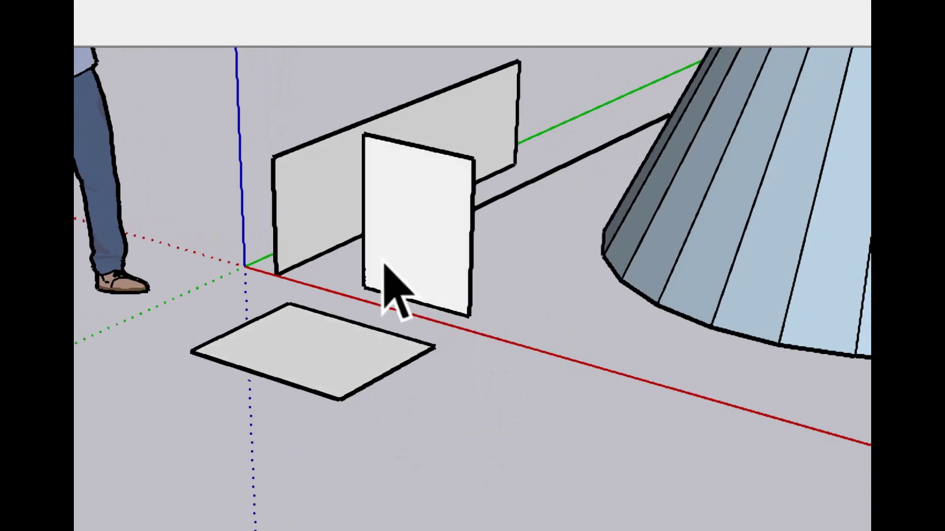
- Try the Right, Left and Down orientation locks, then draw a flat rectangle near the cone
{"action": "mouse_move", "coordinate": [361, 422]}
{"action": "middle_mouse_down"}
{"action": "mouse_move", "coordinate": [667, 464]}
{"action": "mouse_move", "coordinate": [445, 366]}
{"action": "middle_mouse_up"}
{"action": "key", "text": "l"}
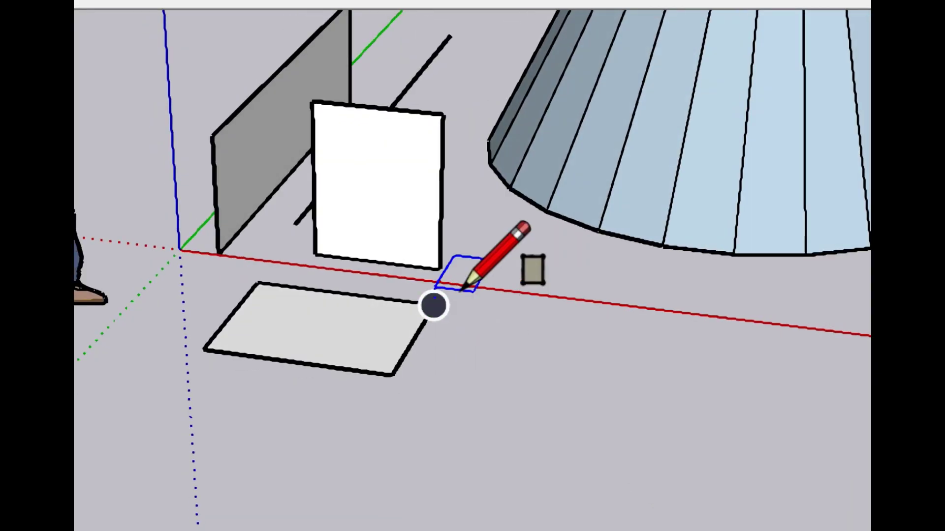
{"action": "key", "text": "Right"}
{"action": "key", "text": "Left"}
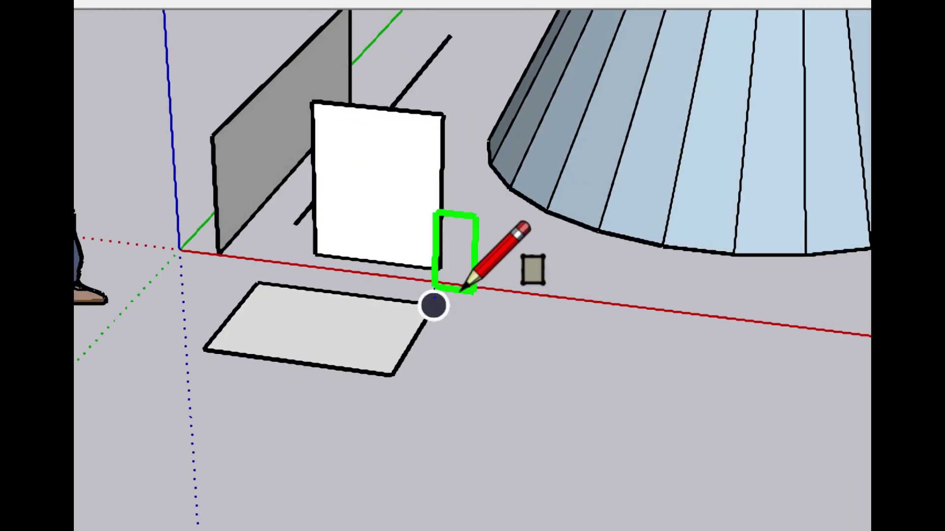
{"action": "key", "text": "Down"}
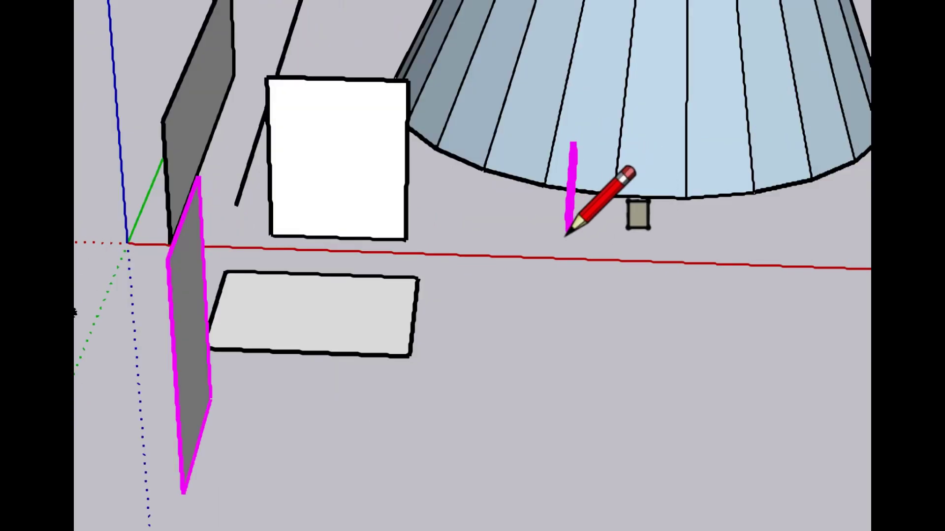
{"action": "key", "text": "Escape"}
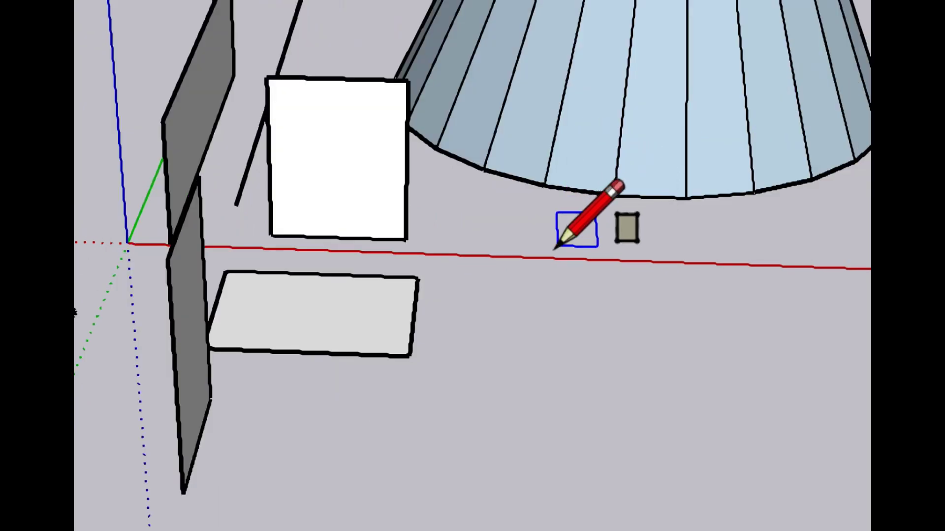
{"action": "left_click", "coordinate": [418, 278]}
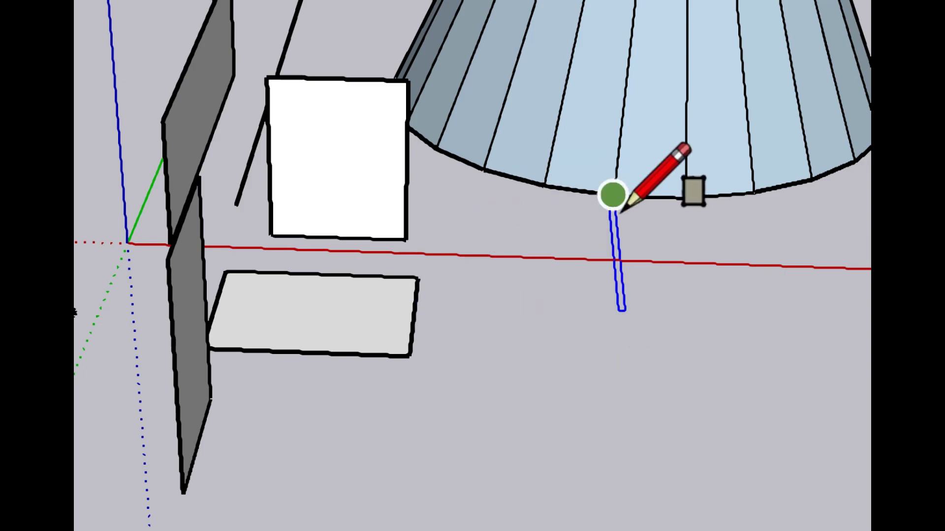
{"action": "left_click", "coordinate": [485, 213]}
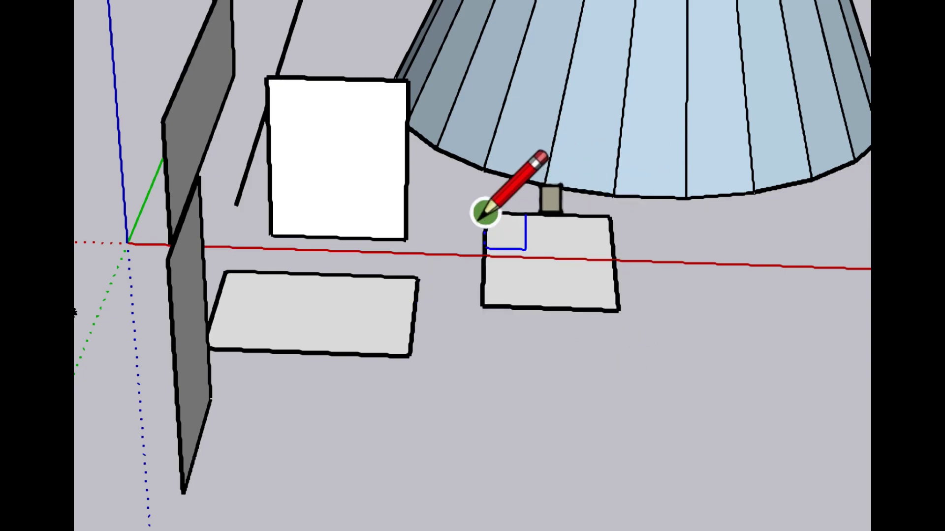
- Draw another small flat rectangle on the ground below the others
{"action": "middle_click_drag", "start_coordinate": [473, 421], "coordinate": [401, 418], "text": "shift"}
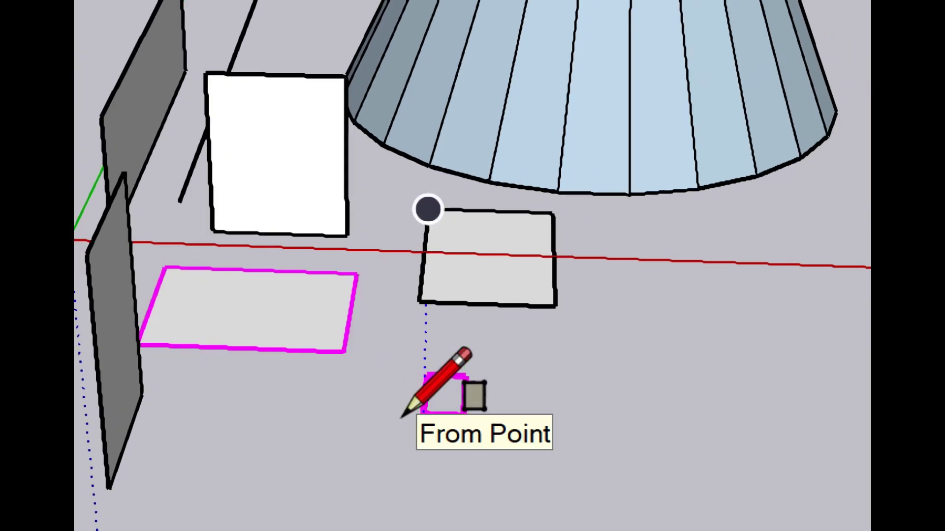
{"action": "middle_click_drag", "start_coordinate": [648, 348], "coordinate": [419, 356], "text": "shift"}
{"action": "middle_click_drag", "start_coordinate": [179, 453], "coordinate": [296, 422], "text": "shift"}
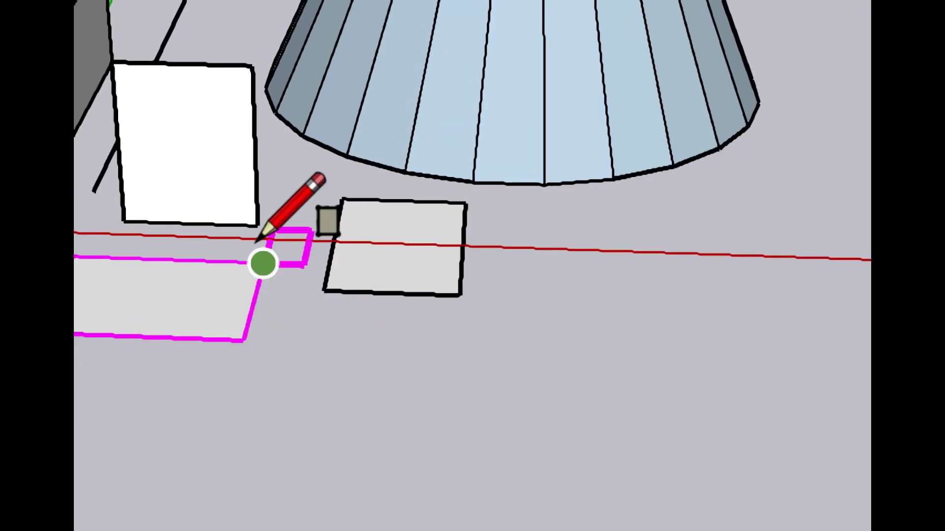
{"action": "scroll", "coordinate": [512, 207], "scroll_direction": "down", "scroll_amount": 1}
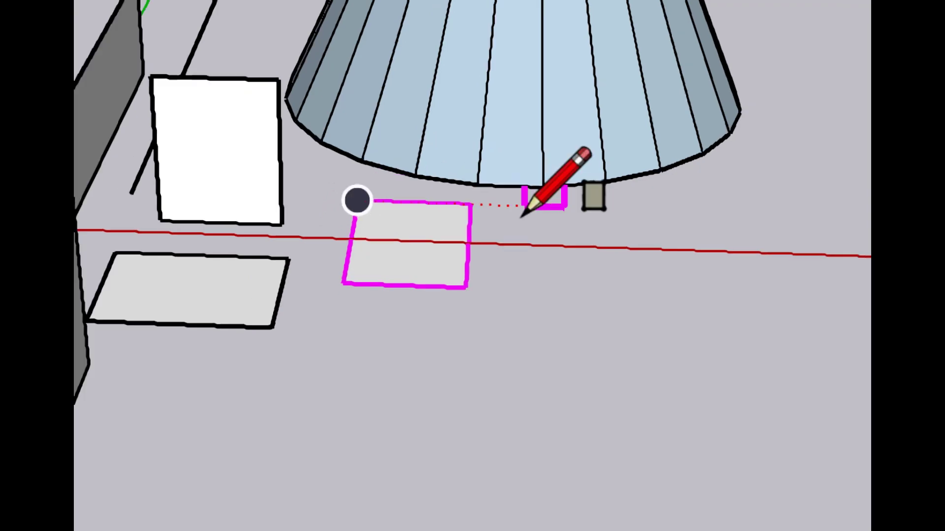
{"action": "scroll", "coordinate": [522, 215], "scroll_direction": "down", "scroll_amount": 1}
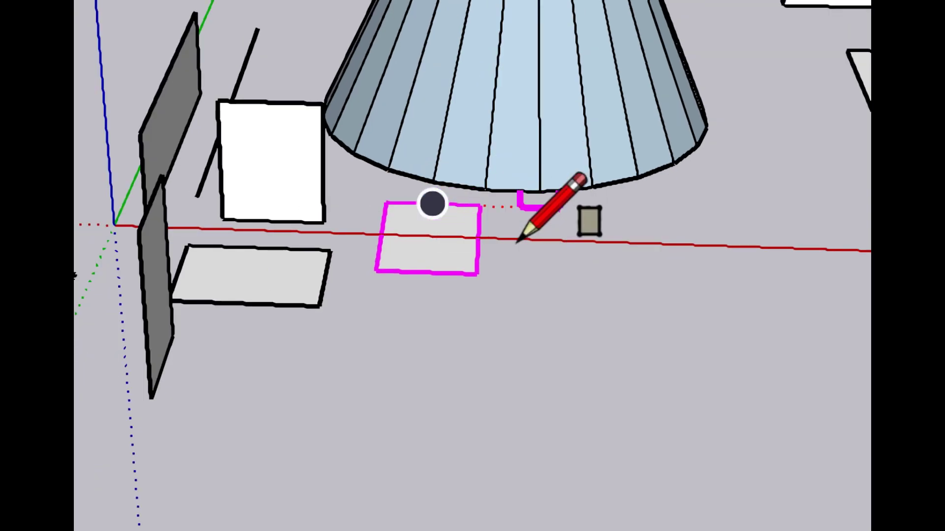
{"action": "scroll", "coordinate": [481, 206], "scroll_direction": "up", "scroll_amount": 1}
{"action": "scroll", "coordinate": [480, 207], "scroll_direction": "up", "scroll_amount": 2}
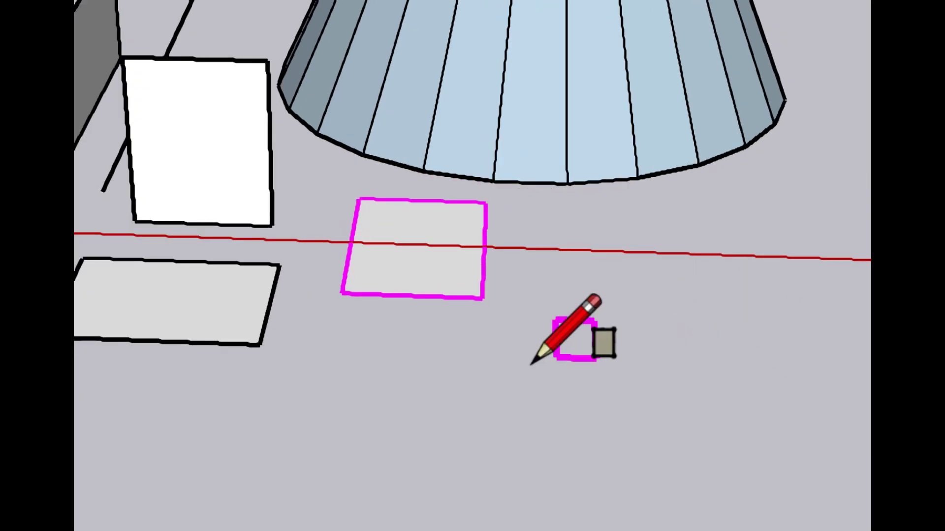
{"action": "left_click", "coordinate": [380, 425]}
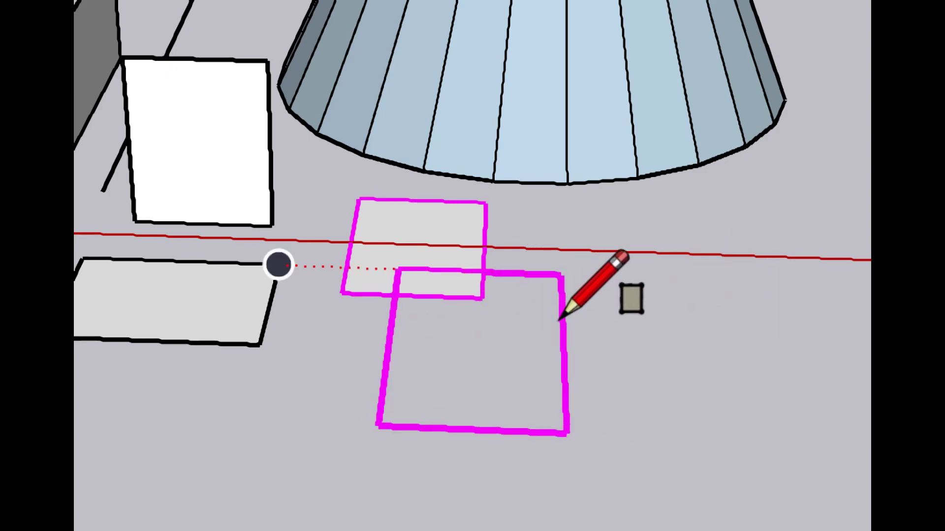
{"action": "left_click", "coordinate": [565, 339]}
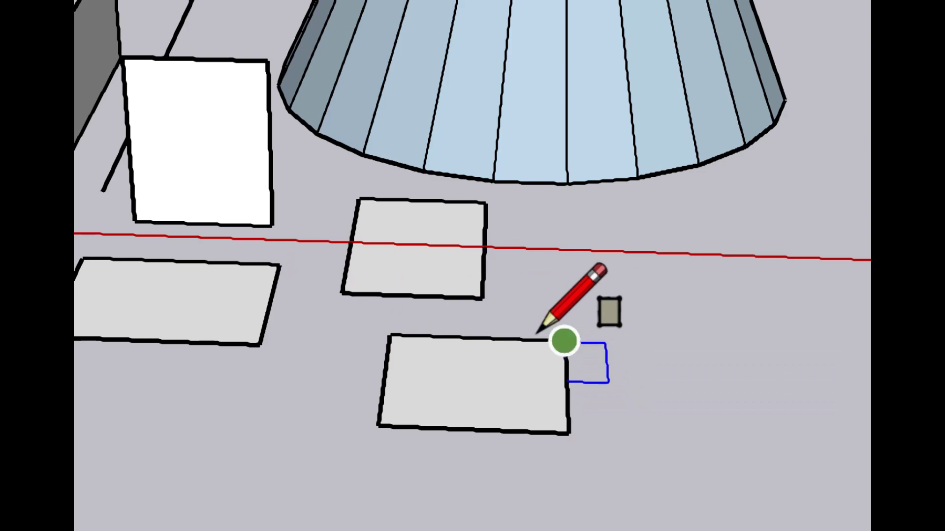
{"action": "scroll", "coordinate": [537, 332], "scroll_direction": "down", "scroll_amount": 5}
{"action": "scroll", "coordinate": [566, 369], "scroll_direction": "up", "scroll_amount": 1}
{"action": "scroll", "coordinate": [506, 342], "scroll_direction": "up", "scroll_amount": 1}
{"action": "scroll", "coordinate": [494, 354], "scroll_direction": "up", "scroll_amount": 2}
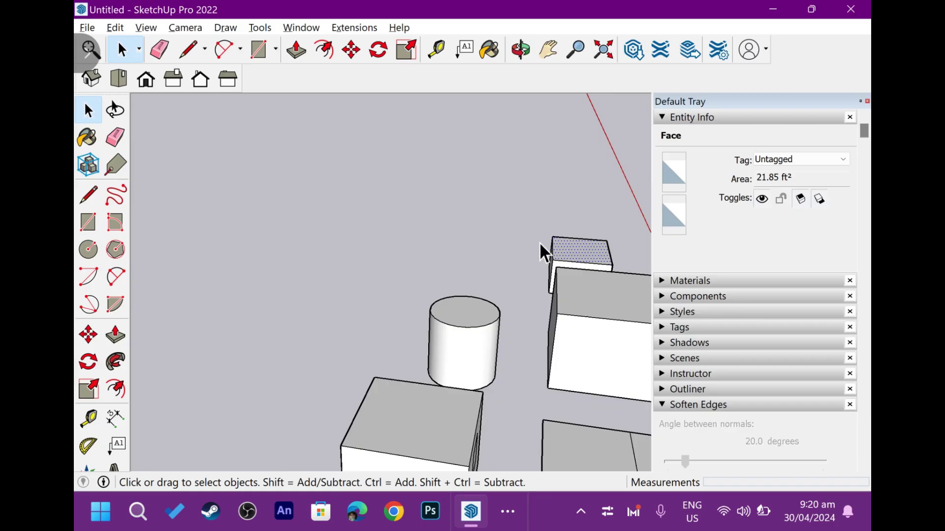
- Draw a large flat rectangular base on open ground
{"action": "middle_click_drag", "start_coordinate": [539, 249], "coordinate": [616, 116]}
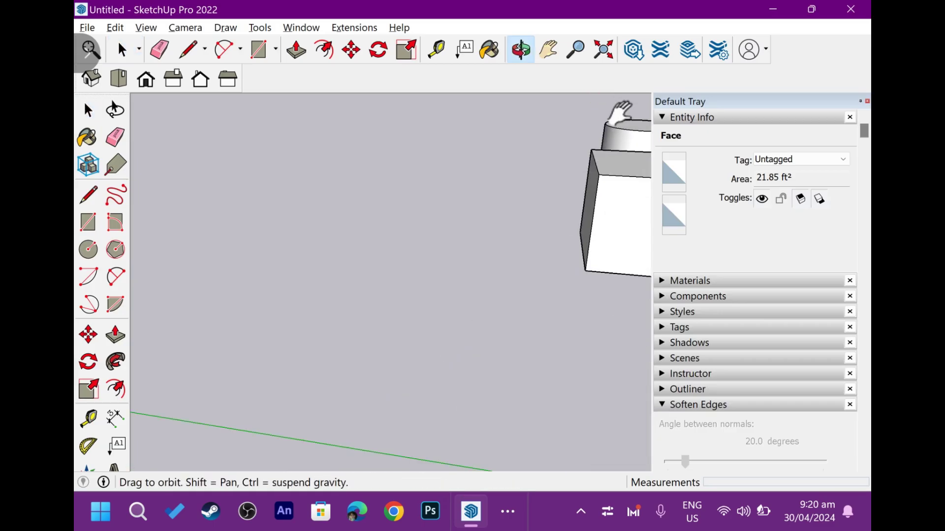
{"action": "mouse_move", "coordinate": [437, 186]}
{"action": "middle_mouse_down", "text": "shift"}
{"action": "mouse_move", "coordinate": [440, 278]}
{"action": "mouse_move", "coordinate": [490, 338]}
{"action": "mouse_move", "coordinate": [430, 215]}
{"action": "mouse_move", "coordinate": [441, 255]}
{"action": "mouse_move", "coordinate": [241, 288]}
{"action": "mouse_move", "coordinate": [279, 270]}
{"action": "middle_mouse_up", "text": "shift"}
{"action": "key", "text": "r"}
{"action": "left_click", "coordinate": [199, 224]}
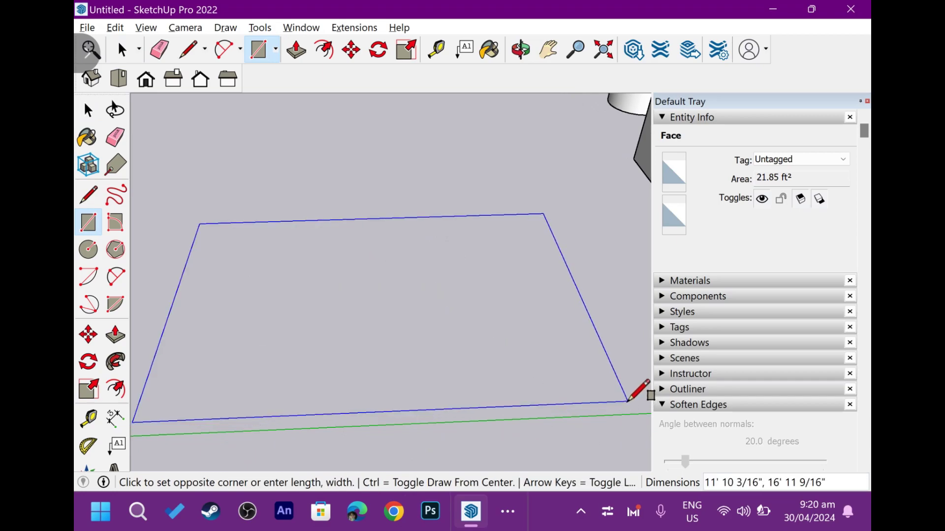
{"action": "left_click", "coordinate": [628, 401]}
- Draw a small square in the base's bottom-left corner
{"action": "mouse_move", "coordinate": [331, 363]}
{"action": "middle_mouse_down"}
{"action": "mouse_move", "coordinate": [354, 301]}
{"action": "mouse_move", "coordinate": [288, 365]}
{"action": "mouse_move", "coordinate": [249, 379]}
{"action": "mouse_move", "coordinate": [236, 407]}
{"action": "mouse_move", "coordinate": [274, 386]}
{"action": "mouse_move", "coordinate": [222, 365]}
{"action": "middle_mouse_up"}
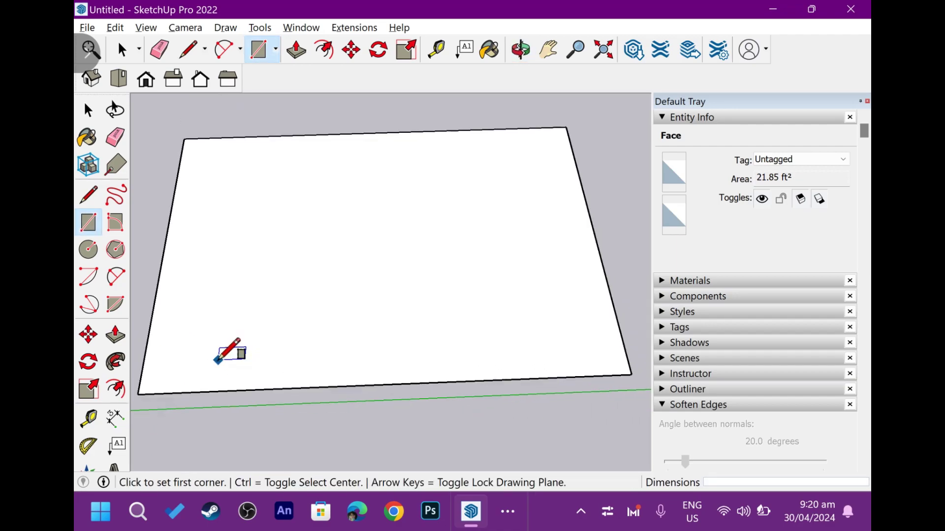
{"action": "mouse_move", "coordinate": [165, 348]}
{"action": "middle_mouse_down"}
{"action": "mouse_move", "coordinate": [206, 350]}
{"action": "mouse_move", "coordinate": [183, 347]}
{"action": "middle_mouse_up"}
{"action": "left_click", "coordinate": [184, 342]}
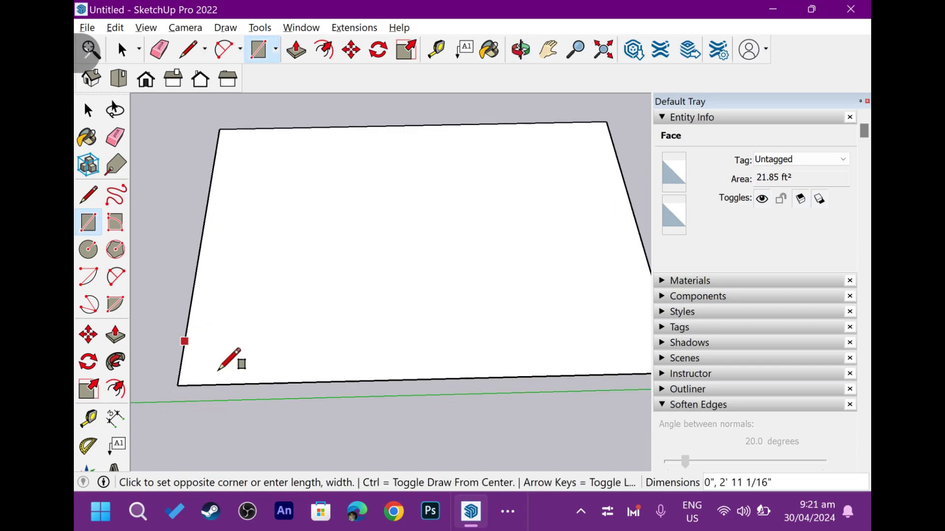
{"action": "left_click", "coordinate": [227, 384]}
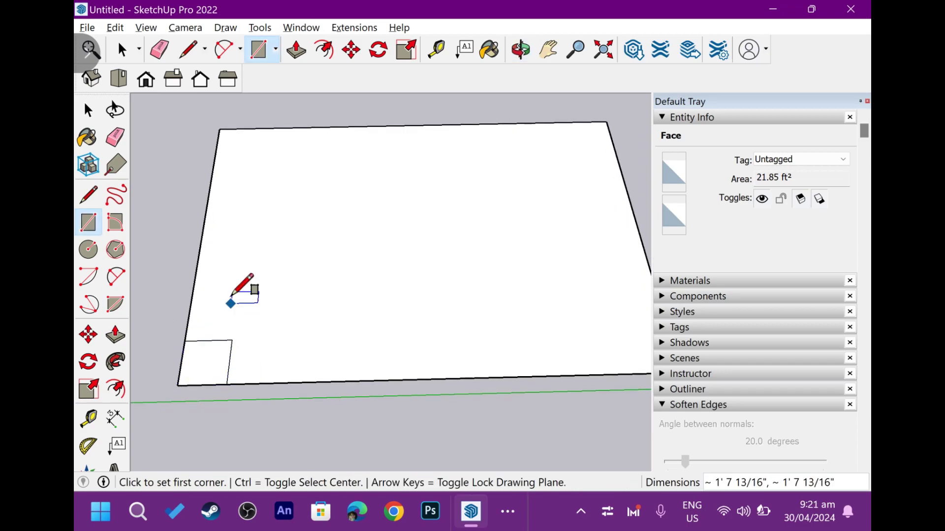
{"action": "left_click", "coordinate": [219, 130]}
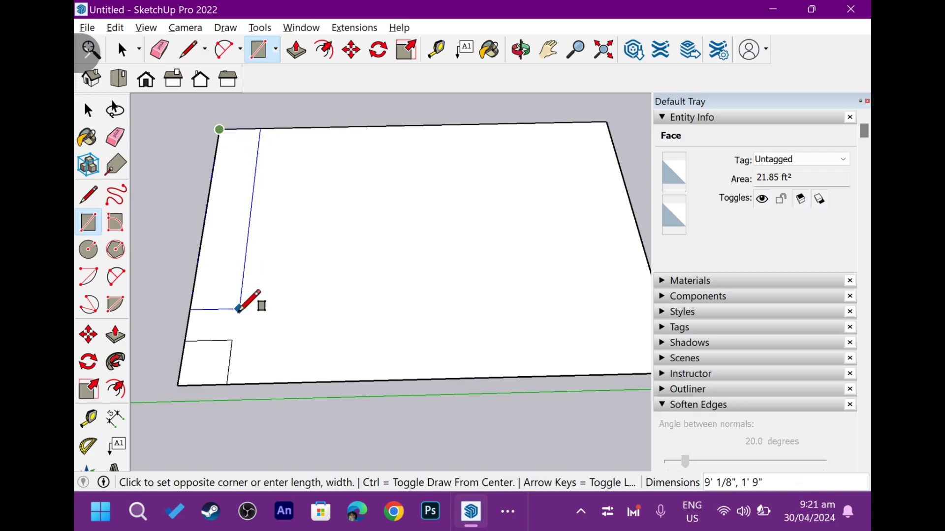
{"action": "mouse_move", "coordinate": [242, 182]}
{"action": "middle_mouse_down"}
{"action": "mouse_move", "coordinate": [312, 247]}
{"action": "mouse_move", "coordinate": [305, 362]}
{"action": "mouse_move", "coordinate": [390, 313]}
{"action": "middle_mouse_up"}
- Drop the unfinished attempt and draw a matching square at the base's top-left corner
{"action": "key", "text": "space"}
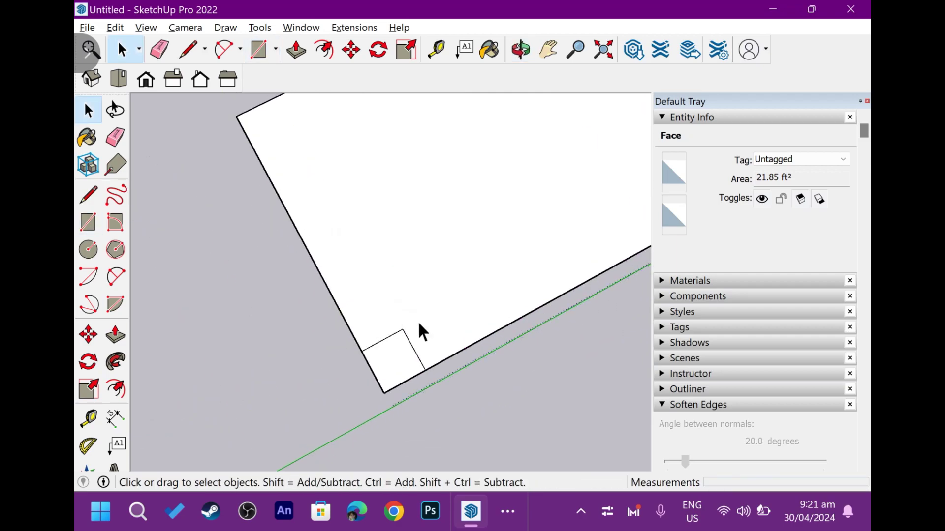
{"action": "mouse_move", "coordinate": [433, 363]}
{"action": "middle_mouse_down"}
{"action": "mouse_move", "coordinate": [312, 382]}
{"action": "mouse_move", "coordinate": [305, 358]}
{"action": "mouse_move", "coordinate": [359, 359]}
{"action": "middle_mouse_up"}
{"action": "scroll", "coordinate": [305, 358], "scroll_direction": "up", "scroll_amount": 2}
{"action": "scroll", "coordinate": [330, 353], "scroll_direction": "down", "scroll_amount": 2}
{"action": "key", "text": "r"}
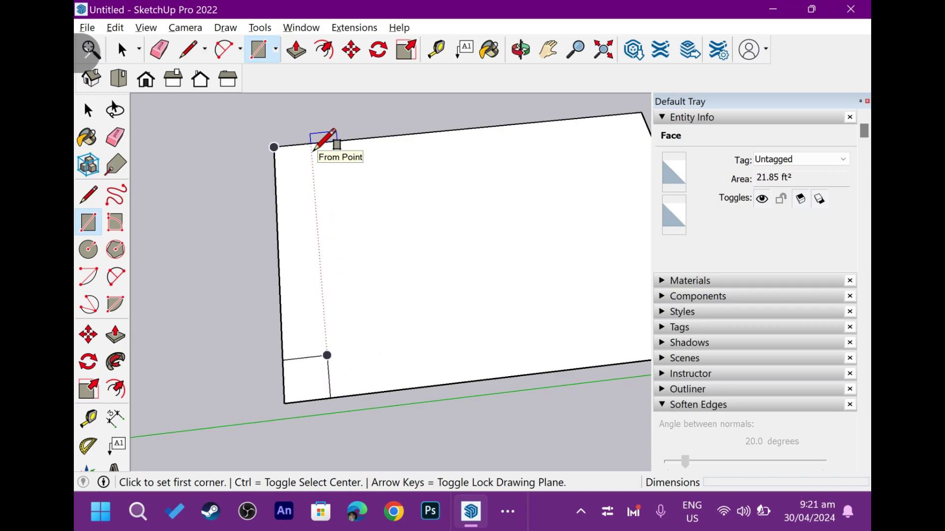
{"action": "left_click", "coordinate": [310, 144]}
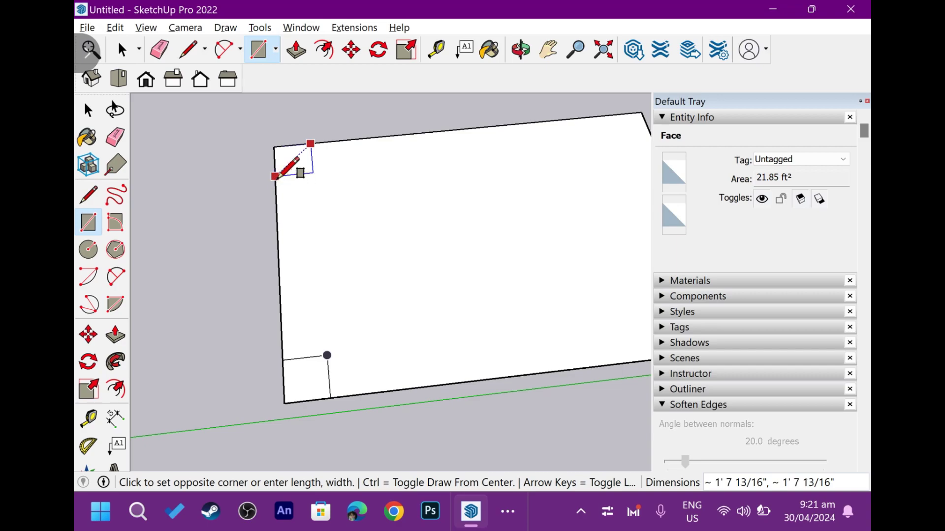
{"action": "scroll", "coordinate": [278, 172], "scroll_direction": "up", "scroll_amount": 2}
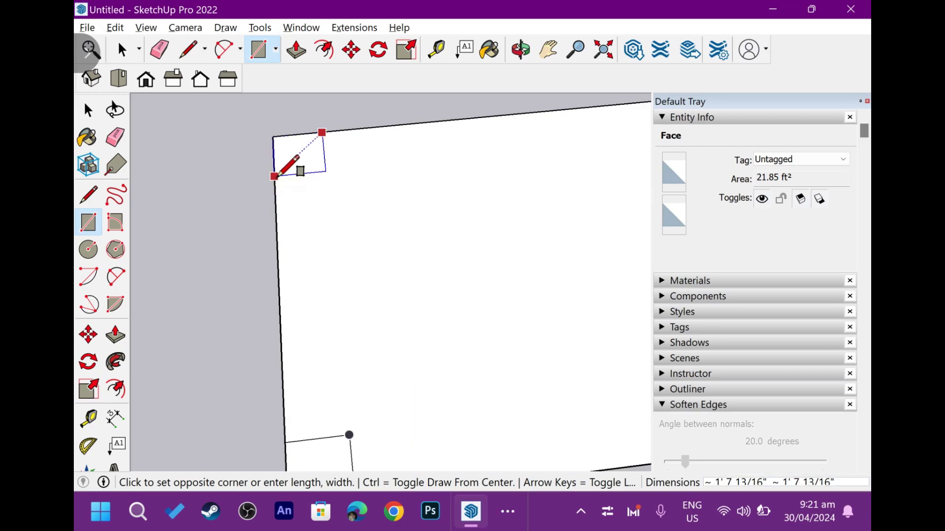
{"action": "scroll", "coordinate": [276, 171], "scroll_direction": "up", "scroll_amount": 2}
{"action": "middle_click_drag", "start_coordinate": [276, 170], "coordinate": [228, 318], "text": "shift"}
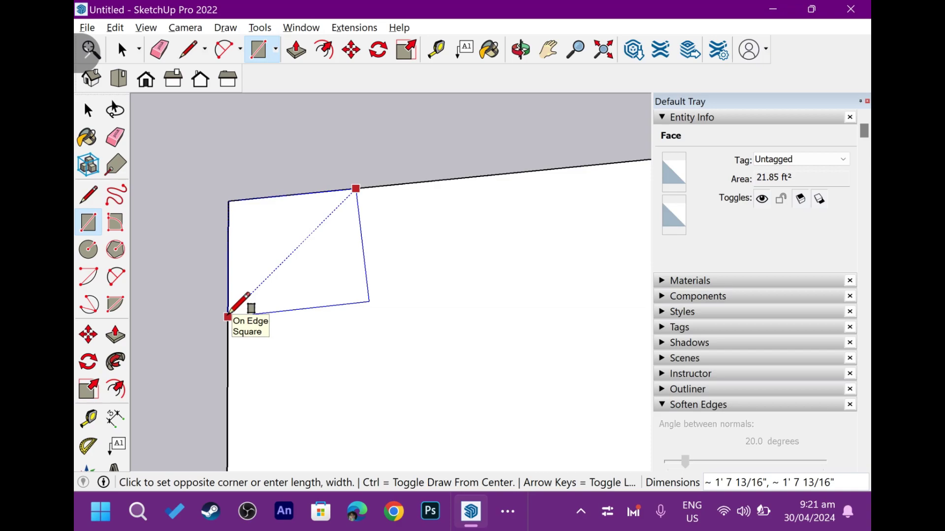
{"action": "scroll", "coordinate": [228, 317], "scroll_direction": "down", "scroll_amount": 1}
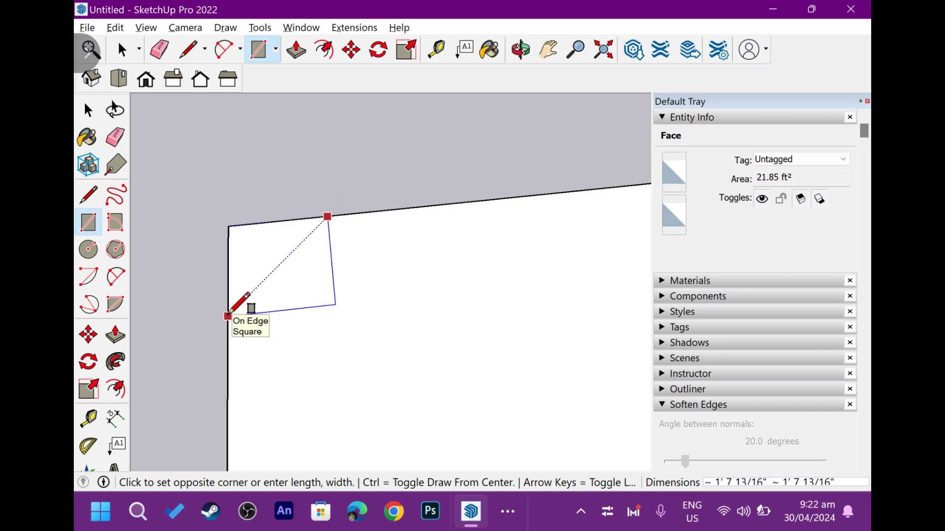
{"action": "left_click", "coordinate": [228, 317]}
{"action": "scroll", "coordinate": [228, 316], "scroll_direction": "down", "scroll_amount": 2}
{"action": "mouse_move", "coordinate": [227, 315]}
{"action": "middle_mouse_down"}
{"action": "mouse_move", "coordinate": [247, 306]}
{"action": "mouse_move", "coordinate": [217, 164]}
{"action": "mouse_move", "coordinate": [257, 305]}
{"action": "middle_mouse_up"}
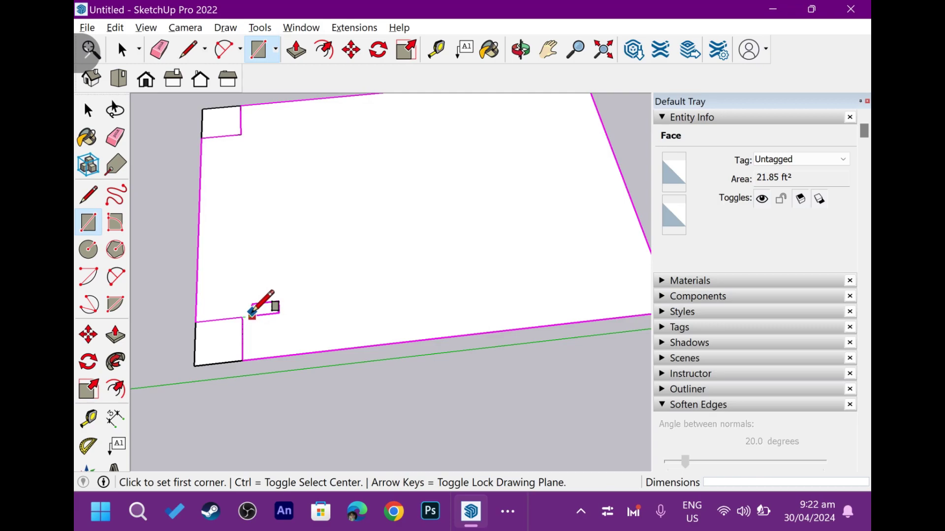
- Draw a matching small square at the base's bottom-right corner
{"action": "middle_click_drag", "start_coordinate": [450, 291], "coordinate": [318, 325]}
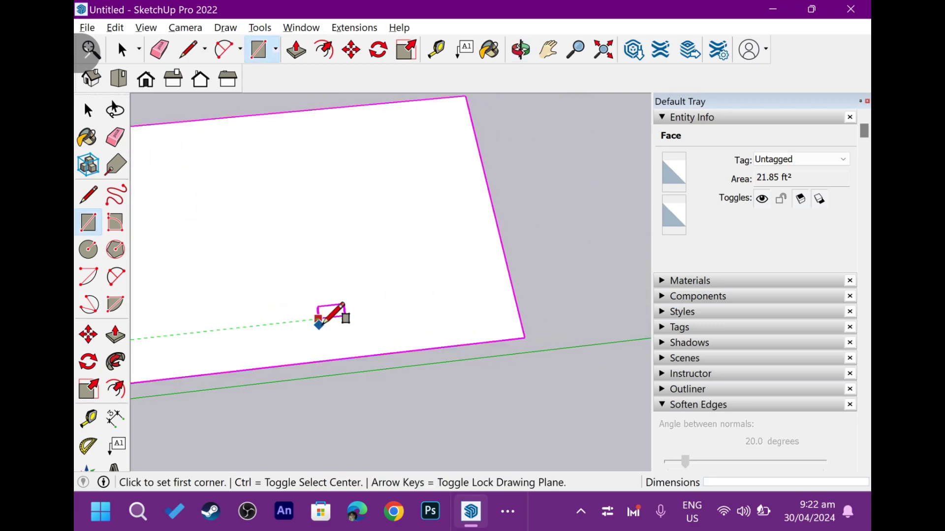
{"action": "left_click", "coordinate": [514, 296]}
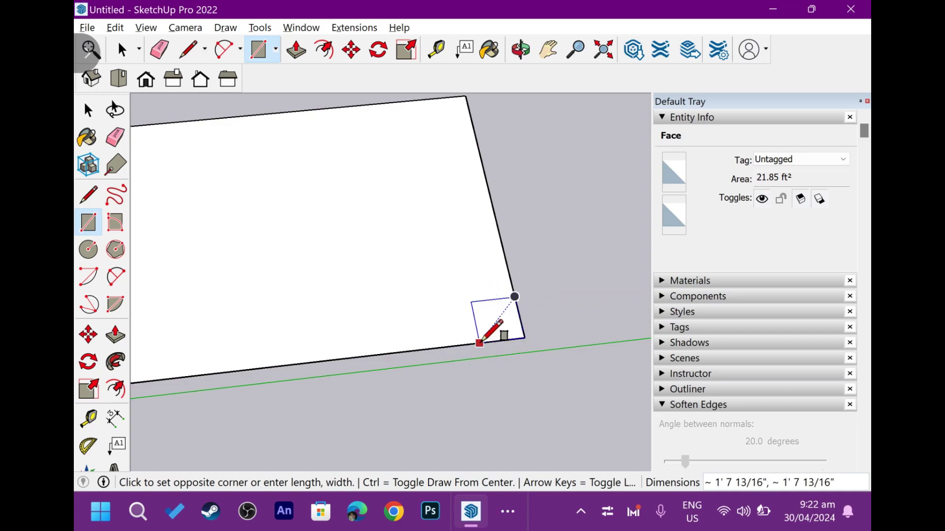
{"action": "left_click", "coordinate": [479, 343]}
{"action": "middle_click_drag", "start_coordinate": [477, 206], "coordinate": [476, 270], "text": "shift"}
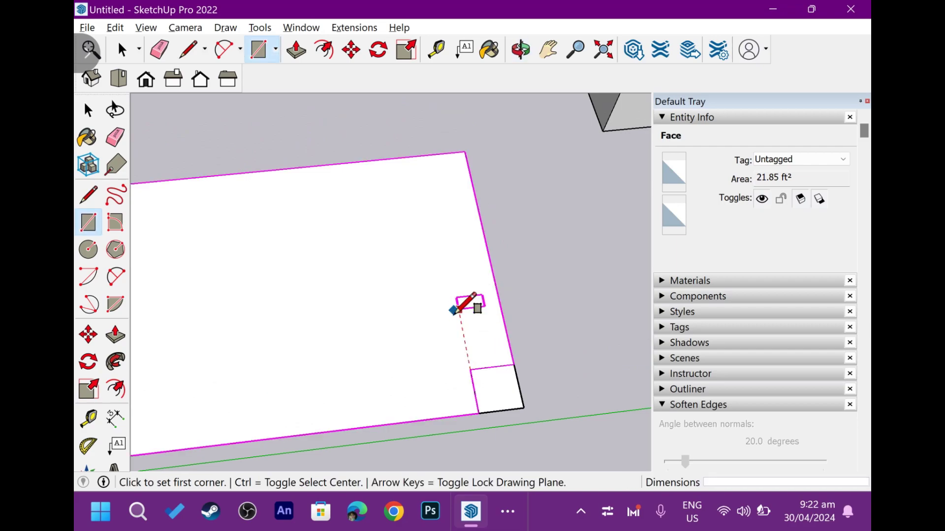
- Abandon the top-right square attempt and reposition the view above the far right corner
{"action": "left_click", "coordinate": [424, 155]}
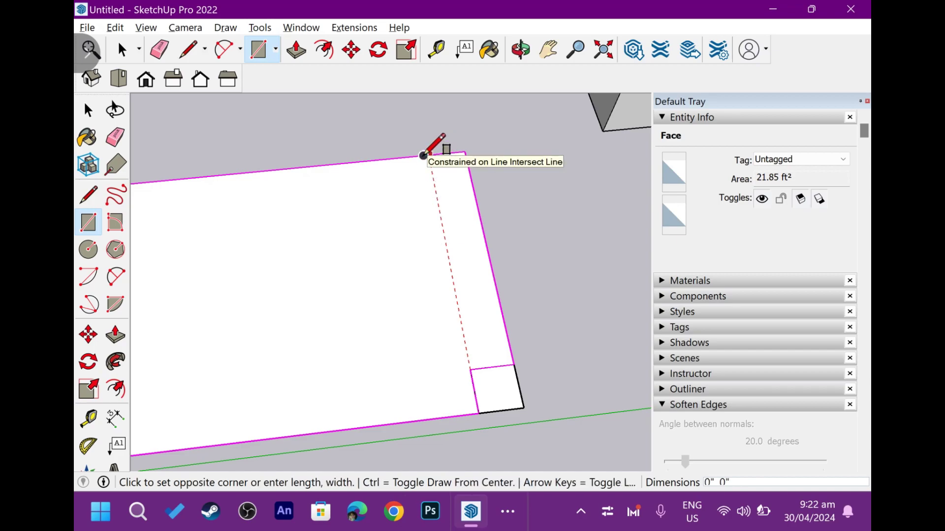
{"action": "key", "text": "space"}
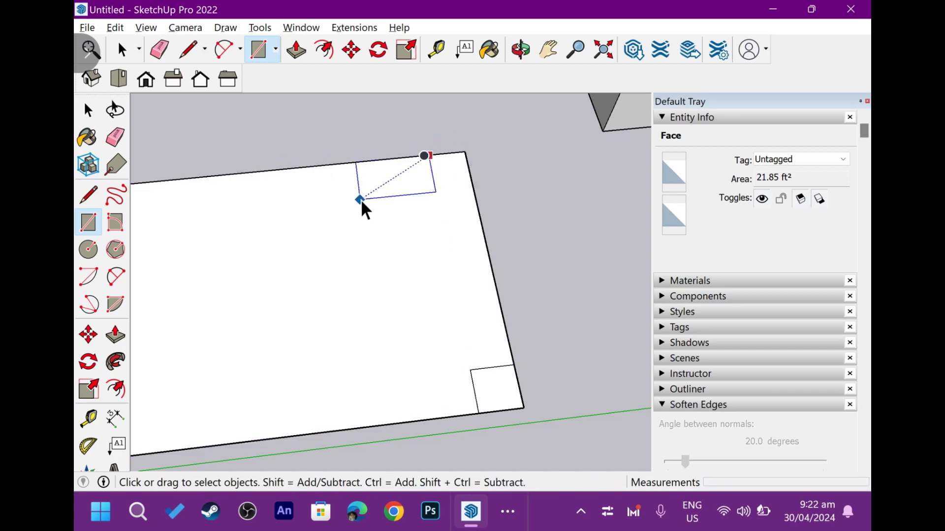
{"action": "key", "text": "r"}
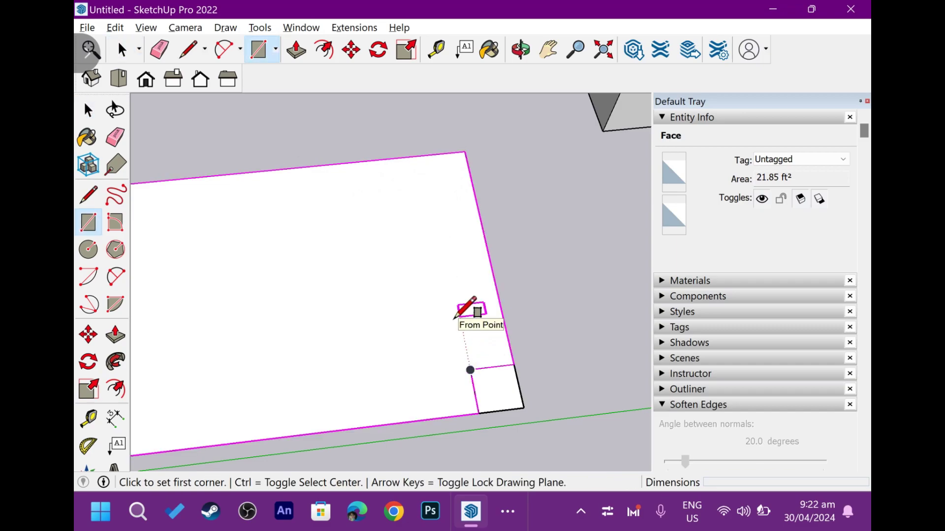
{"action": "scroll", "coordinate": [454, 315], "scroll_direction": "up", "scroll_amount": 1}
{"action": "scroll", "coordinate": [455, 308], "scroll_direction": "up", "scroll_amount": 1}
{"action": "scroll", "coordinate": [455, 303], "scroll_direction": "up", "scroll_amount": 1}
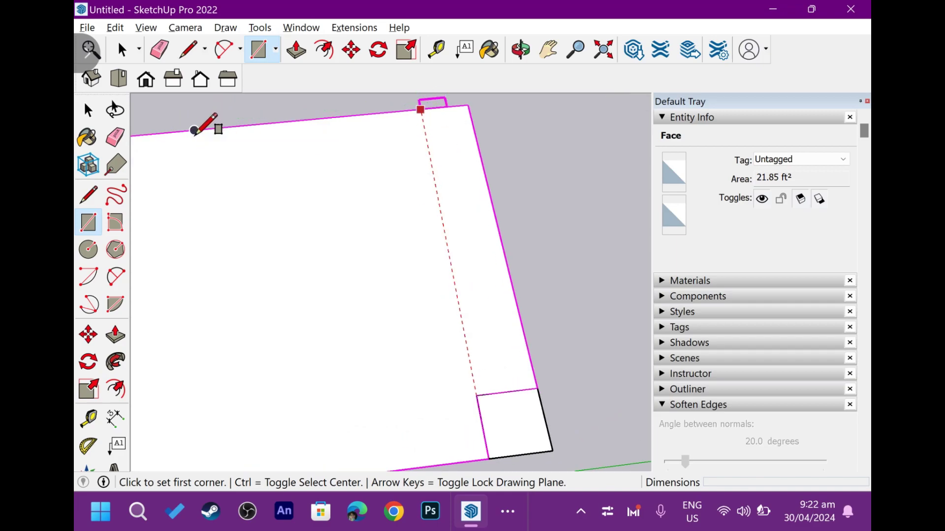
{"action": "scroll", "coordinate": [195, 131], "scroll_direction": "down", "scroll_amount": 1}
{"action": "middle_click_drag", "start_coordinate": [195, 132], "coordinate": [363, 159]}
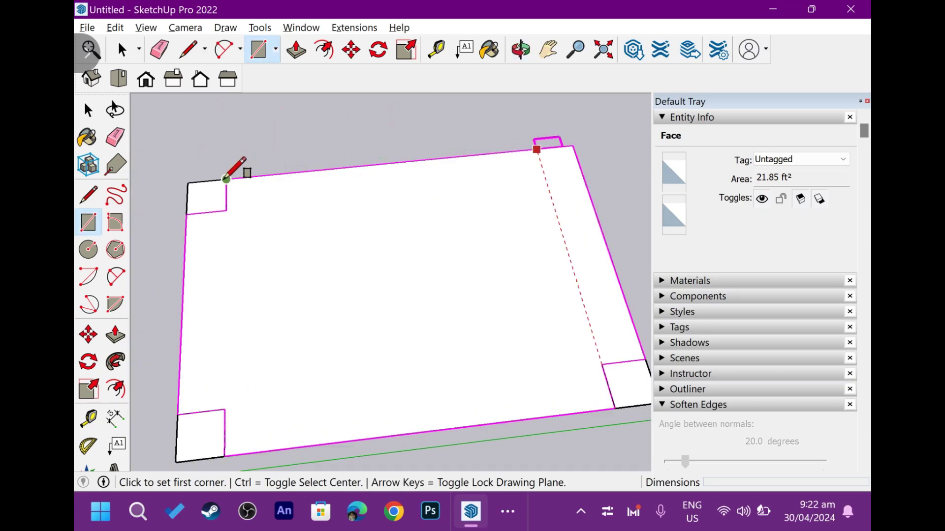
{"action": "mouse_move", "coordinate": [380, 185]}
{"action": "middle_mouse_down"}
{"action": "mouse_move", "coordinate": [428, 190]}
{"action": "mouse_move", "coordinate": [217, 228]}
{"action": "middle_mouse_up"}
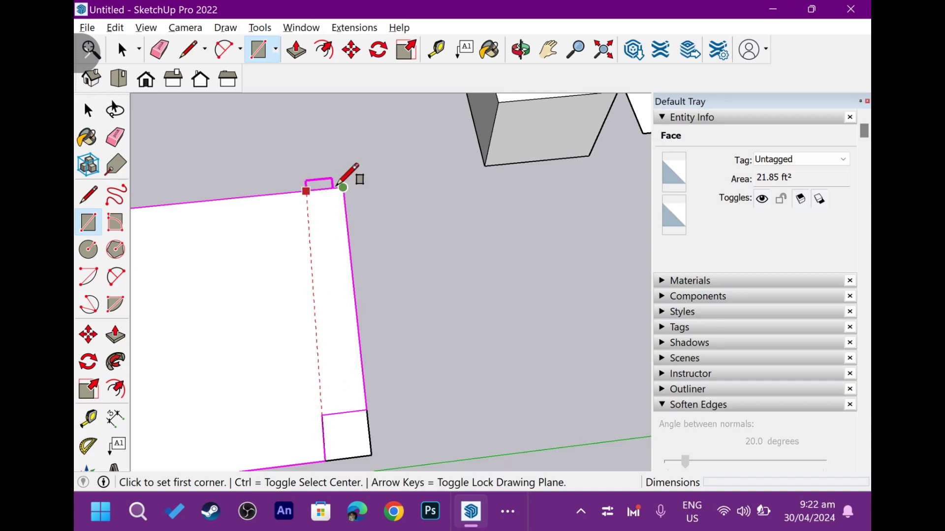
{"action": "middle_click_drag", "start_coordinate": [348, 179], "coordinate": [325, 343], "text": "shift"}
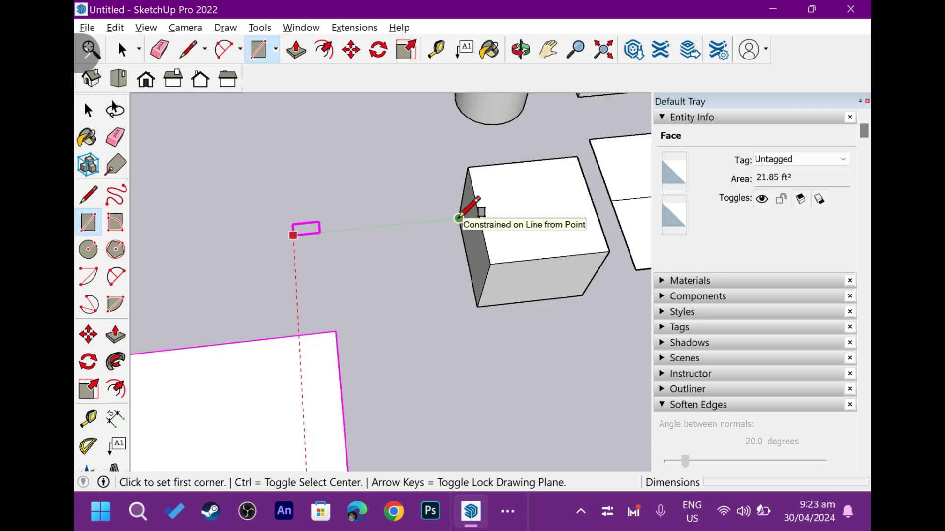
- Place a new rectangle's first corner in empty space, inferred from the box's corner
{"action": "scroll", "coordinate": [458, 218], "scroll_direction": "up", "scroll_amount": 2}
{"action": "scroll", "coordinate": [458, 218], "scroll_direction": "up", "scroll_amount": 2}
{"action": "scroll", "coordinate": [458, 218], "scroll_direction": "down", "scroll_amount": 2}
{"action": "scroll", "coordinate": [458, 218], "scroll_direction": "up", "scroll_amount": 1}
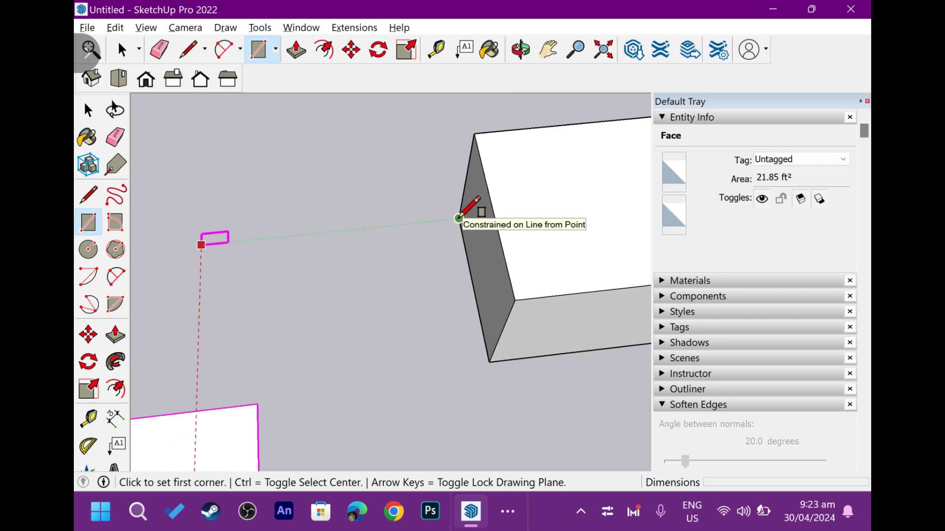
{"action": "scroll", "coordinate": [458, 218], "scroll_direction": "down", "scroll_amount": 1}
{"action": "scroll", "coordinate": [458, 218], "scroll_direction": "down", "scroll_amount": 1}
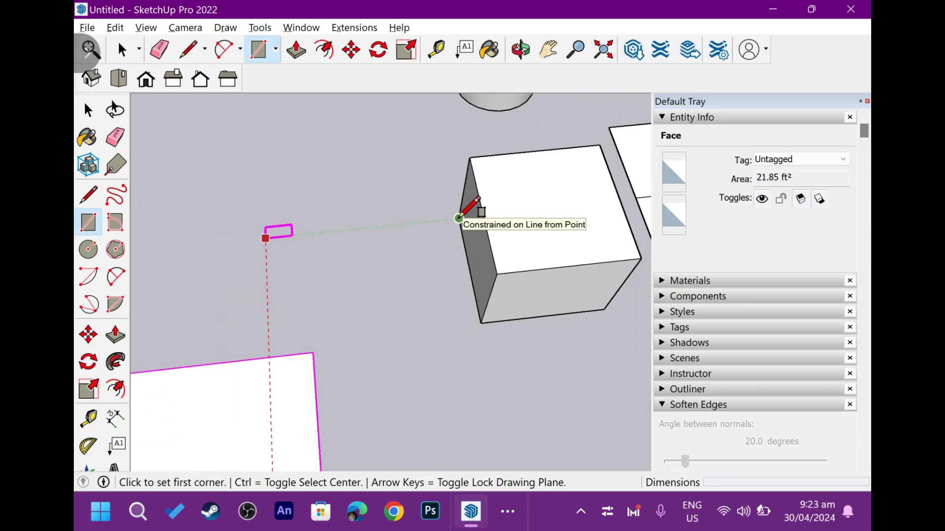
{"action": "scroll", "coordinate": [458, 218], "scroll_direction": "up", "scroll_amount": 1}
{"action": "scroll", "coordinate": [458, 218], "scroll_direction": "down", "scroll_amount": 1}
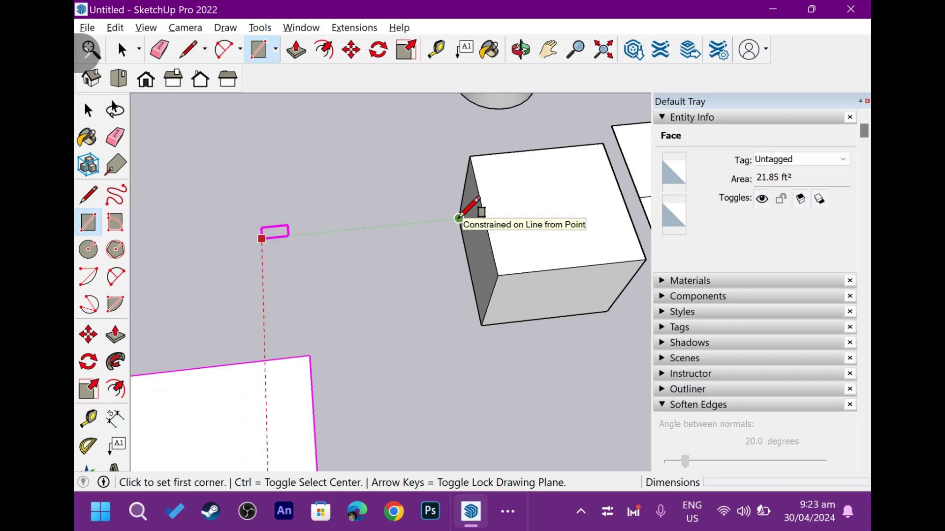
{"action": "scroll", "coordinate": [458, 218], "scroll_direction": "down", "scroll_amount": 1}
{"action": "scroll", "coordinate": [459, 218], "scroll_direction": "up", "scroll_amount": 2}
{"action": "middle_click_drag", "start_coordinate": [459, 218], "coordinate": [540, 198], "text": "shift"}
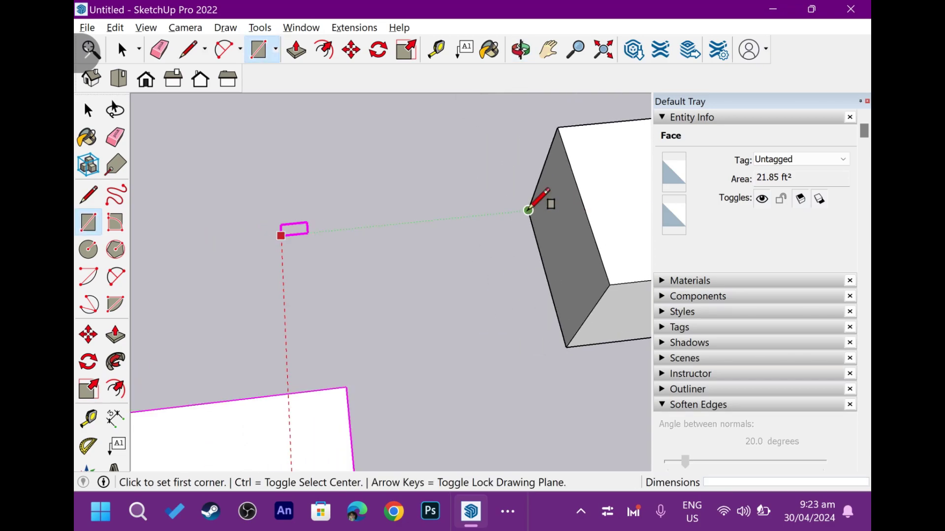
{"action": "left_click", "coordinate": [529, 210]}
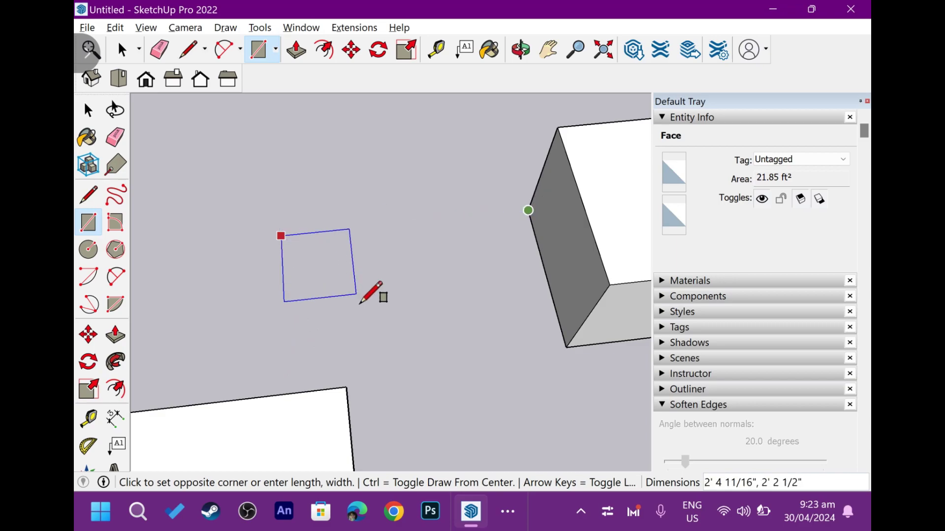
- Cancel the stray rectangle and draw a fourth 1' 7 13/16" square in the base's remaining corner
{"action": "key", "text": "space"}
{"action": "mouse_move", "coordinate": [341, 351]}
{"action": "middle_mouse_down", "text": "shift"}
{"action": "mouse_move", "coordinate": [352, 278]}
{"action": "mouse_move", "coordinate": [359, 283]}
{"action": "middle_mouse_up", "text": "shift"}
{"action": "key", "text": "r"}
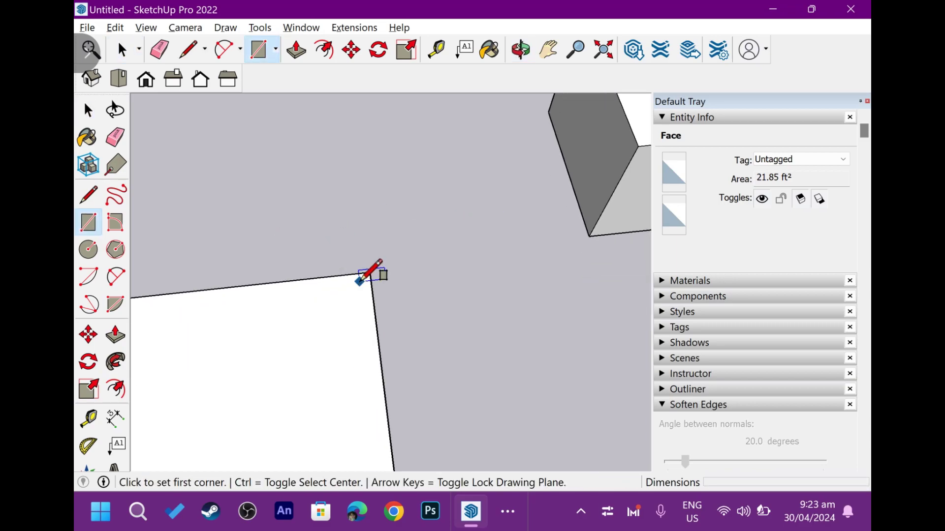
{"action": "left_click", "coordinate": [370, 271]}
{"action": "scroll", "coordinate": [321, 322], "scroll_direction": "down", "scroll_amount": 3}
{"action": "scroll", "coordinate": [321, 322], "scroll_direction": "down", "scroll_amount": 2}
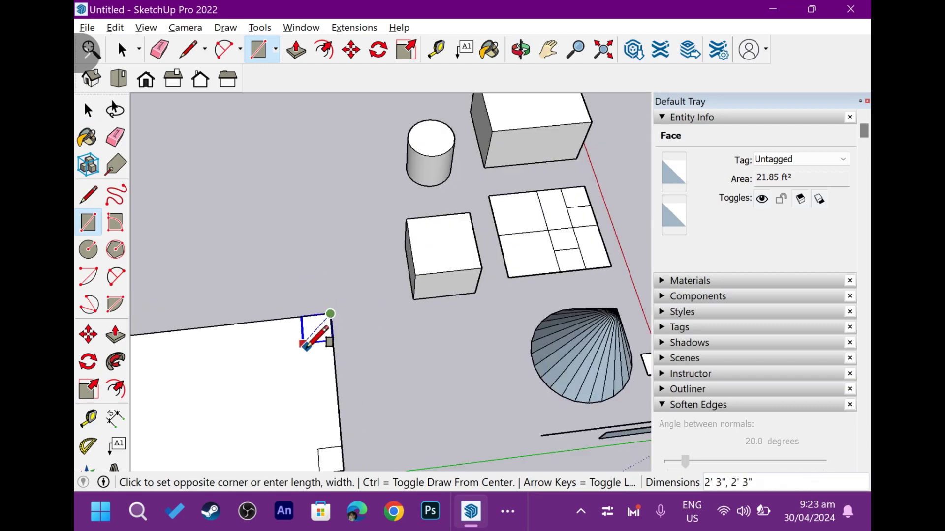
{"action": "middle_click_drag", "start_coordinate": [321, 322], "coordinate": [324, 257], "text": "shift"}
{"action": "scroll", "coordinate": [317, 260], "scroll_direction": "up", "scroll_amount": 2}
{"action": "scroll", "coordinate": [317, 251], "scroll_direction": "up", "scroll_amount": 1}
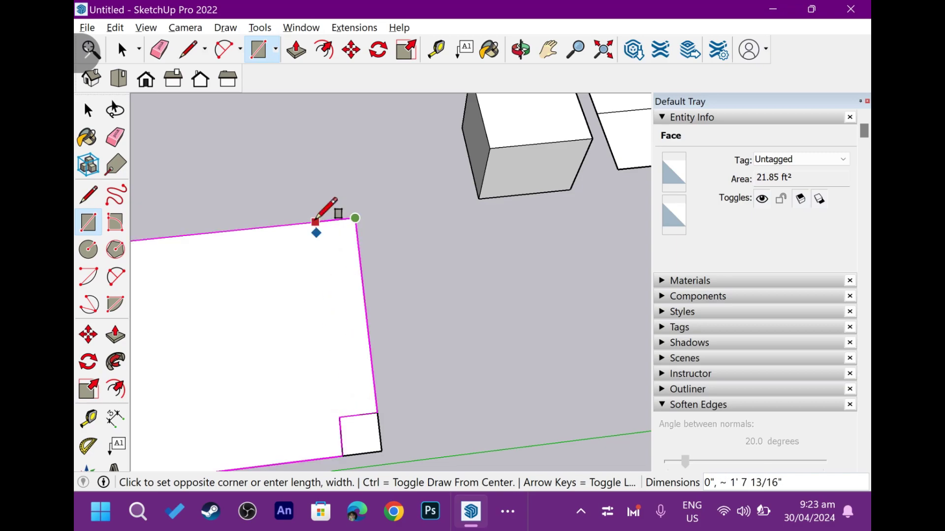
{"action": "scroll", "coordinate": [320, 221], "scroll_direction": "up", "scroll_amount": 1}
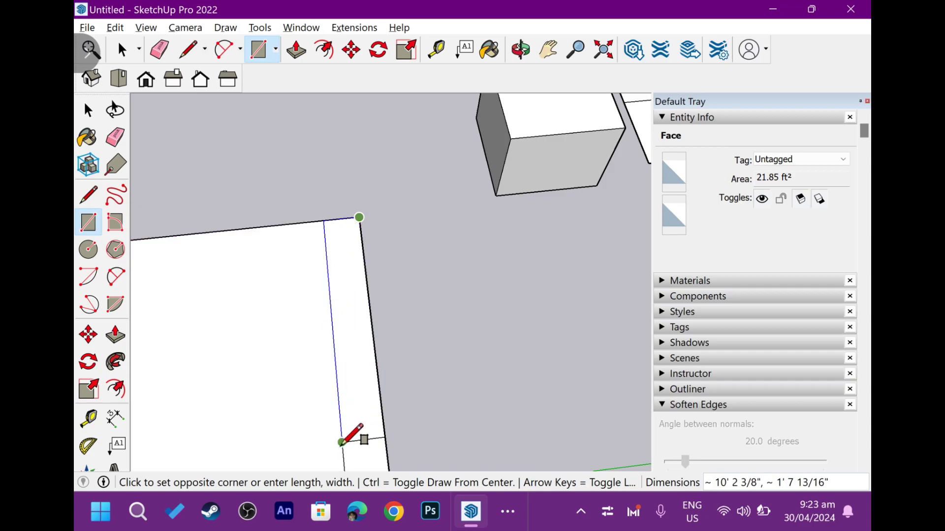
{"action": "left_click", "coordinate": [336, 249]}
{"action": "key", "text": "space"}
- Push/pull the left corner square up into a 15 ft pillar
{"action": "middle_click_drag", "start_coordinate": [333, 247], "coordinate": [238, 369]}
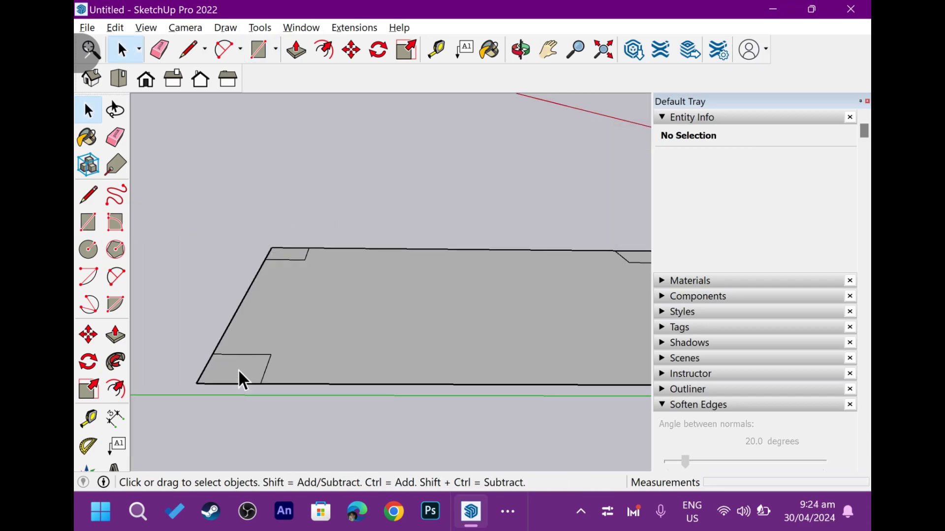
{"action": "key", "text": "p"}
{"action": "left_click", "coordinate": [245, 378]}
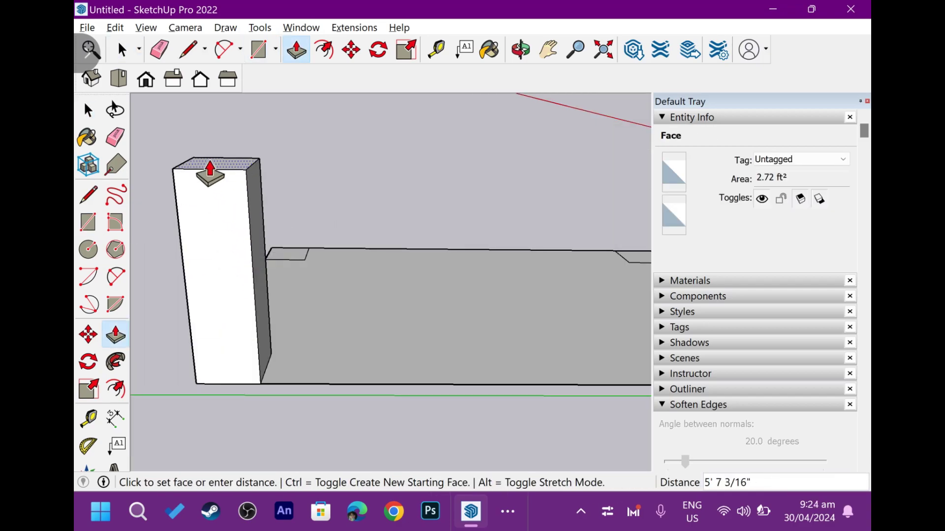
{"action": "mouse_move", "coordinate": [195, 120]}
{"action": "middle_mouse_down"}
{"action": "mouse_move", "coordinate": [178, 184]}
{"action": "mouse_move", "coordinate": [177, 138]}
{"action": "mouse_move", "coordinate": [199, 191]}
{"action": "middle_mouse_up"}
{"action": "middle_click_drag", "start_coordinate": [200, 138], "coordinate": [401, 199]}
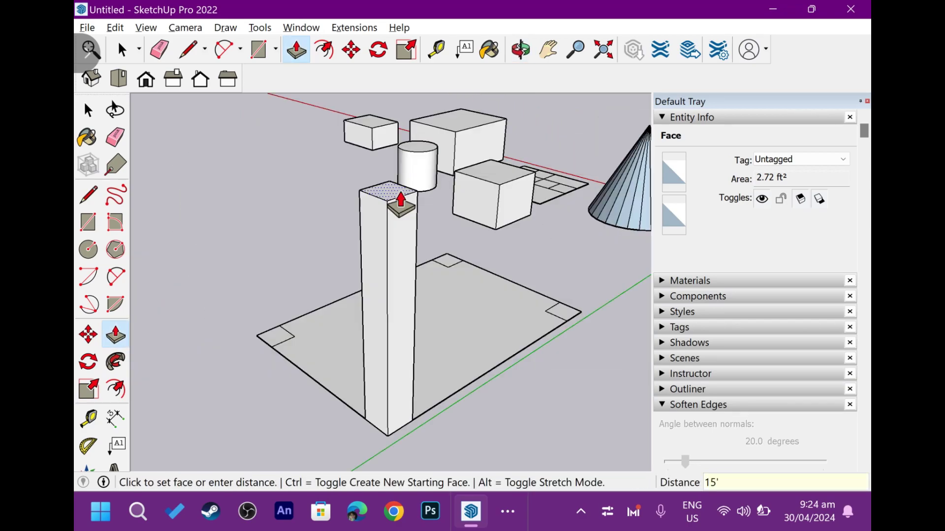
{"action": "double_click", "coordinate": [401, 199]}
{"action": "key", "text": "space"}
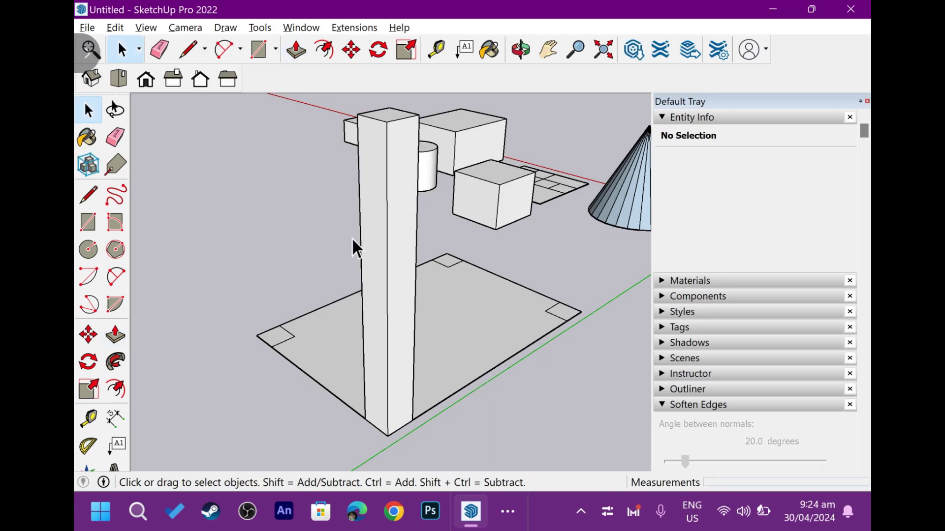
- Pull the front corner square up into a second pillar level with the first
{"action": "mouse_move", "coordinate": [351, 237]}
{"action": "middle_mouse_down"}
{"action": "mouse_move", "coordinate": [355, 252]}
{"action": "mouse_move", "coordinate": [655, 312]}
{"action": "mouse_move", "coordinate": [350, 406]}
{"action": "middle_mouse_up"}
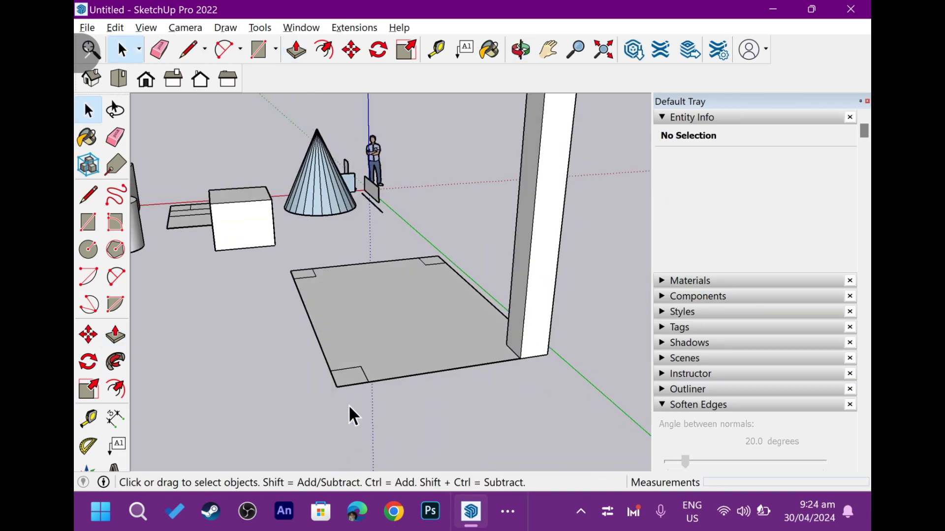
{"action": "left_click", "coordinate": [357, 378]}
{"action": "key", "text": "p"}
{"action": "mouse_move", "coordinate": [357, 379]}
{"action": "left_mouse_down"}
{"action": "mouse_move", "coordinate": [403, 133]}
{"action": "mouse_move", "coordinate": [422, 198]}
{"action": "left_mouse_up"}
{"action": "mouse_move", "coordinate": [421, 198]}
{"action": "middle_mouse_down"}
{"action": "mouse_move", "coordinate": [436, 206]}
{"action": "mouse_move", "coordinate": [401, 253]}
{"action": "middle_mouse_up"}
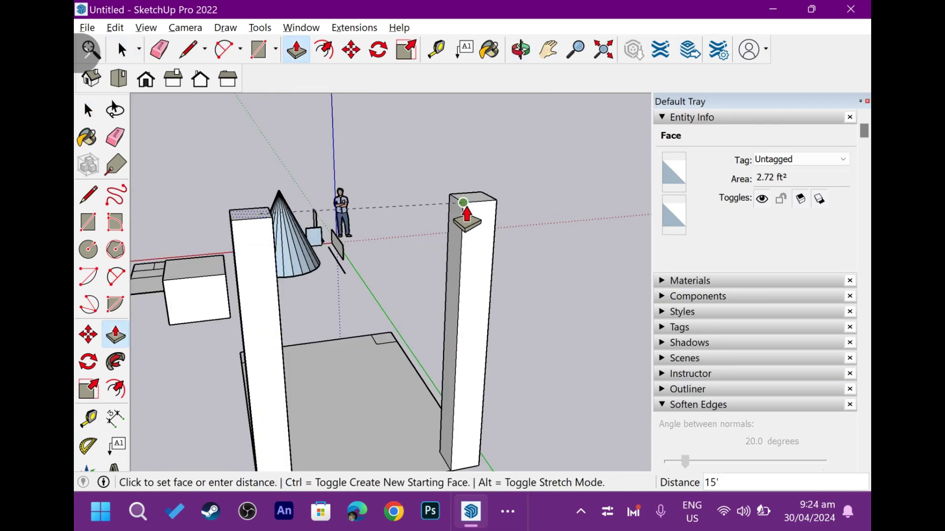
{"action": "mouse_move", "coordinate": [465, 212]}
{"action": "middle_mouse_down"}
{"action": "mouse_move", "coordinate": [406, 249]}
{"action": "mouse_move", "coordinate": [485, 228]}
{"action": "middle_mouse_up"}
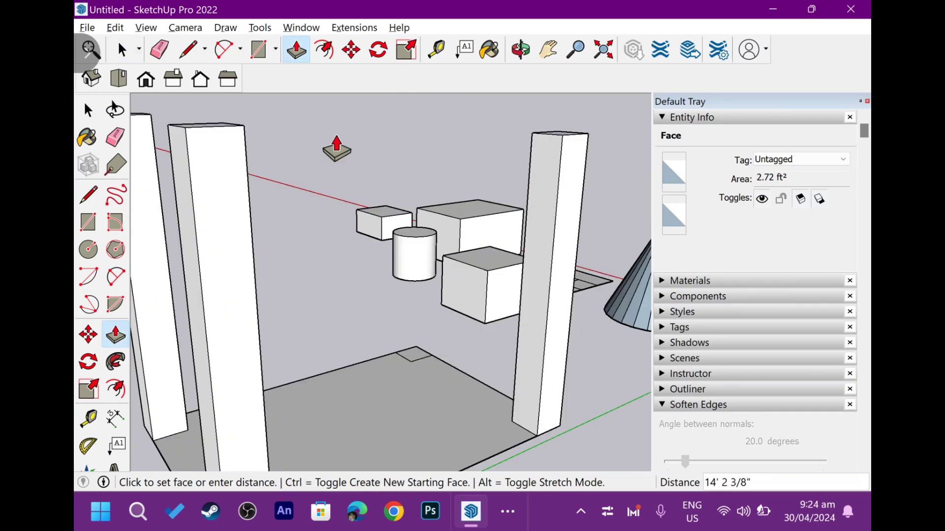
{"action": "key", "text": "space"}
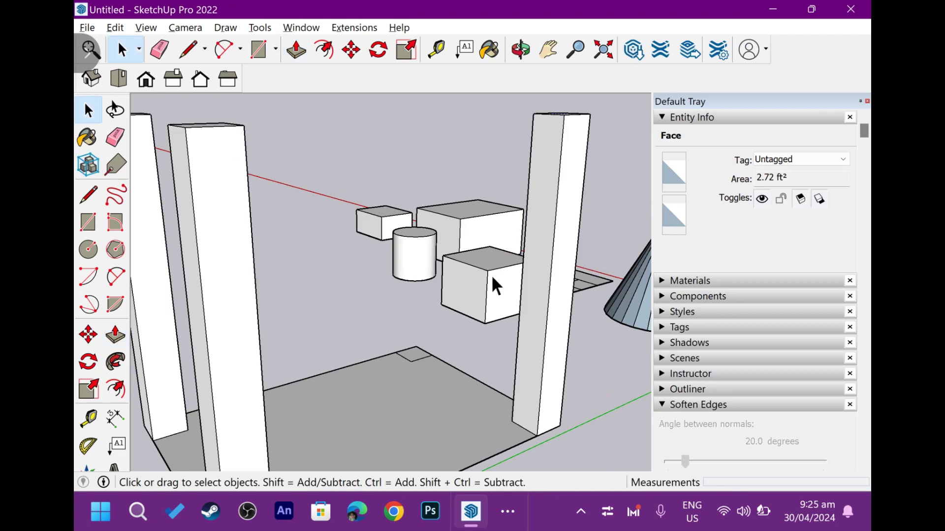
- Raise the last corner square to the same 15 ft pillar height
{"action": "middle_click_drag", "start_coordinate": [491, 275], "coordinate": [408, 308]}
{"action": "scroll", "coordinate": [388, 325], "scroll_direction": "up", "scroll_amount": 2}
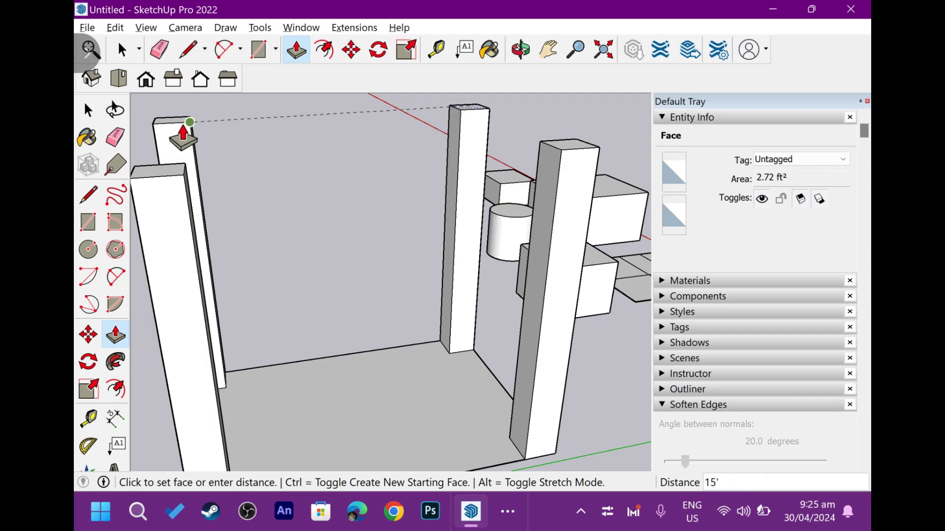
{"action": "left_click", "coordinate": [184, 133]}
{"action": "key", "text": "space"}
{"action": "scroll", "coordinate": [275, 147], "scroll_direction": "down", "scroll_amount": 5}
- View all four pillars from above, then show PowerPoint slide 51 on Axis Locking
{"action": "mouse_move", "coordinate": [276, 148]}
{"action": "middle_mouse_down"}
{"action": "mouse_move", "coordinate": [272, 308]}
{"action": "mouse_move", "coordinate": [505, 287]}
{"action": "mouse_move", "coordinate": [544, 234]}
{"action": "mouse_move", "coordinate": [513, 228]}
{"action": "mouse_move", "coordinate": [544, 276]}
{"action": "mouse_move", "coordinate": [391, 359]}
{"action": "middle_mouse_up"}
{"action": "scroll", "coordinate": [310, 370], "scroll_direction": "up", "scroll_amount": 2}
{"action": "scroll", "coordinate": [358, 187], "scroll_direction": "up", "scroll_amount": 2}
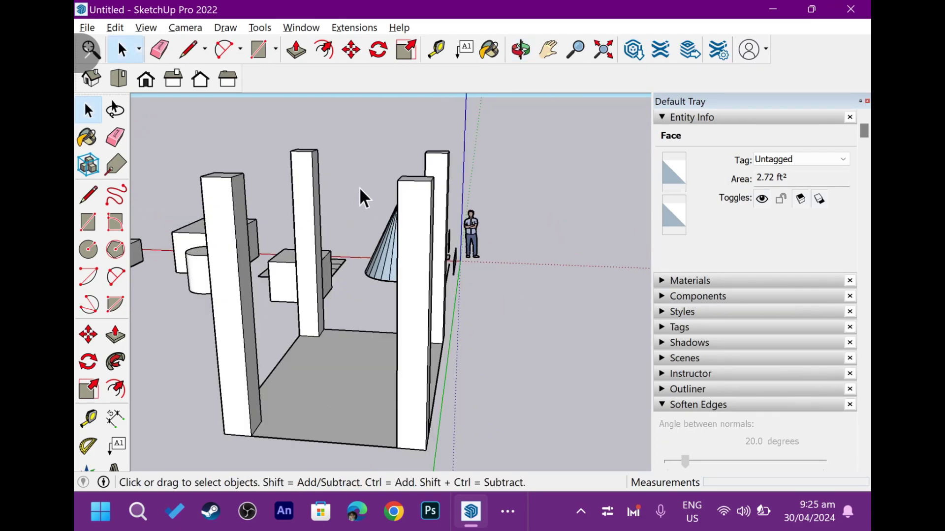
{"action": "mouse_move", "coordinate": [359, 187]}
{"action": "middle_mouse_down"}
{"action": "mouse_move", "coordinate": [436, 279]}
{"action": "mouse_move", "coordinate": [639, 259]}
{"action": "mouse_move", "coordinate": [352, 301]}
{"action": "mouse_move", "coordinate": [232, 274]}
{"action": "mouse_move", "coordinate": [246, 288]}
{"action": "mouse_move", "coordinate": [421, 296]}
{"action": "mouse_move", "coordinate": [414, 222]}
{"action": "mouse_move", "coordinate": [408, 262]}
{"action": "mouse_move", "coordinate": [379, 312]}
{"action": "mouse_move", "coordinate": [383, 331]}
{"action": "middle_mouse_up"}
{"action": "scroll", "coordinate": [380, 312], "scroll_direction": "down", "scroll_amount": 1}
{"action": "scroll", "coordinate": [390, 281], "scroll_direction": "up", "scroll_amount": 1}
{"action": "scroll", "coordinate": [401, 320], "scroll_direction": "up", "scroll_amount": 2}
{"action": "key", "text": "alt+Tab"}
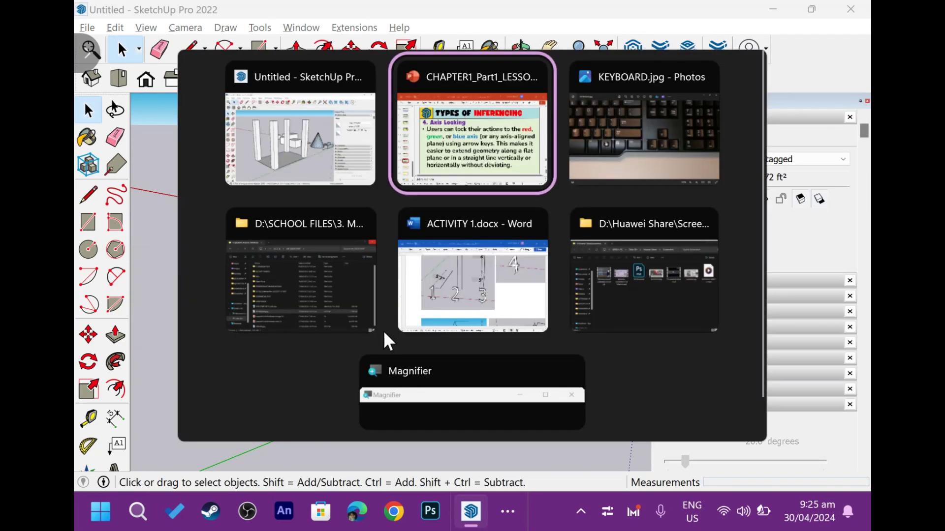
{"action": "left_click", "coordinate": [124, 400]}
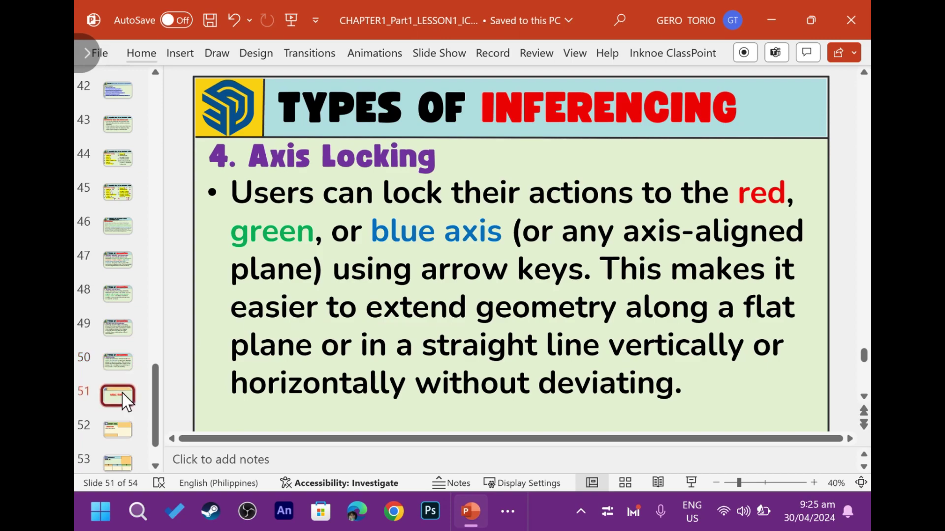